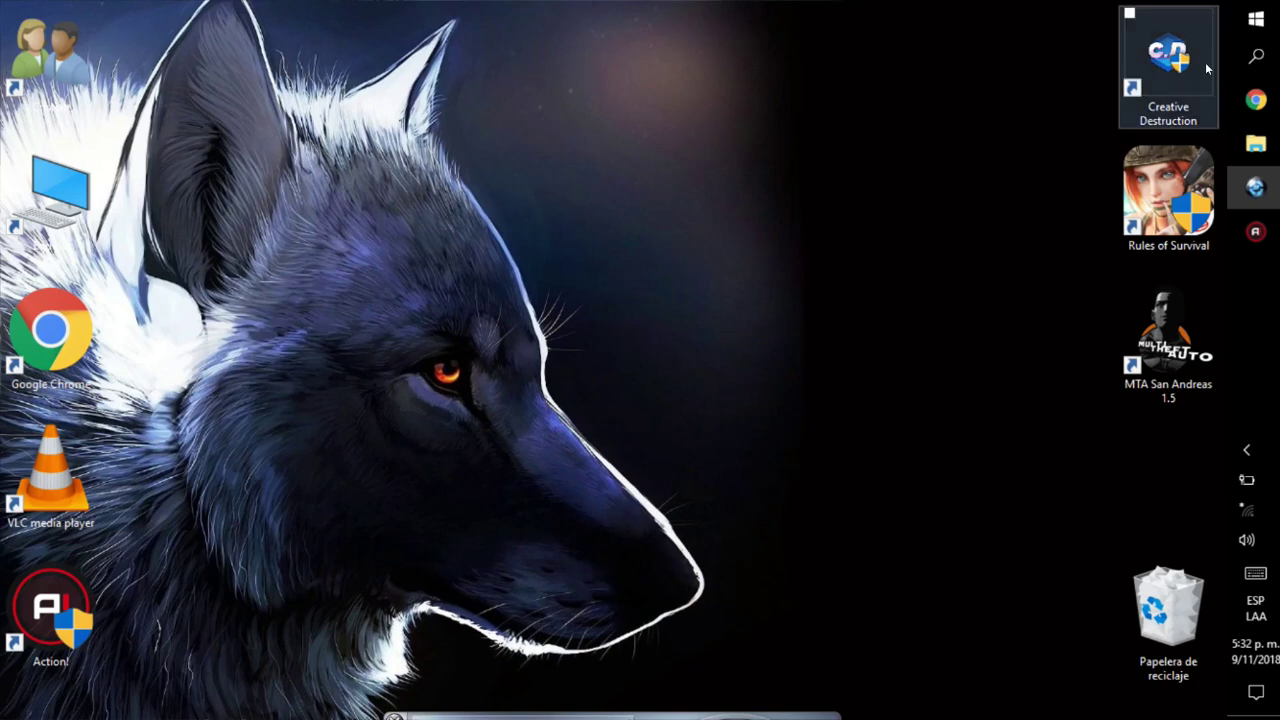
Move the Creative Destruction shortcut to the middle of the desktop and open its properties.
left_click_drag(1205, 62, 1002, 202)
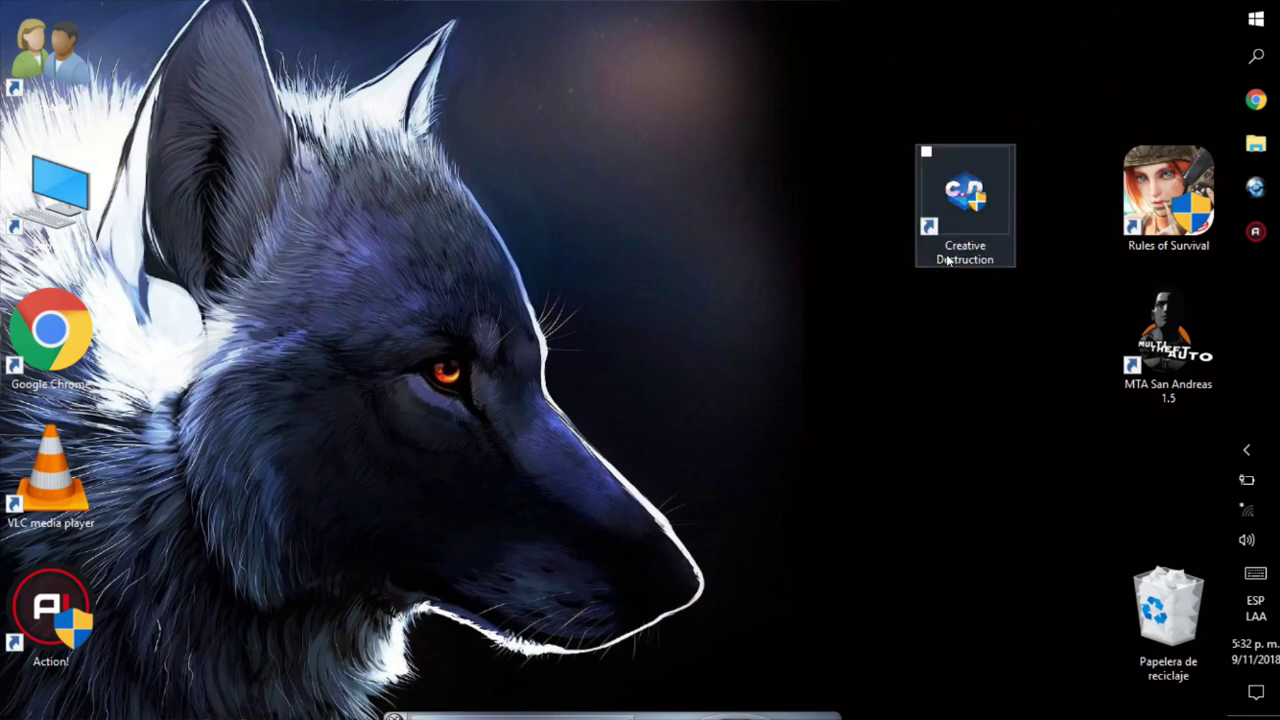
left_click_drag(948, 260, 600, 230)
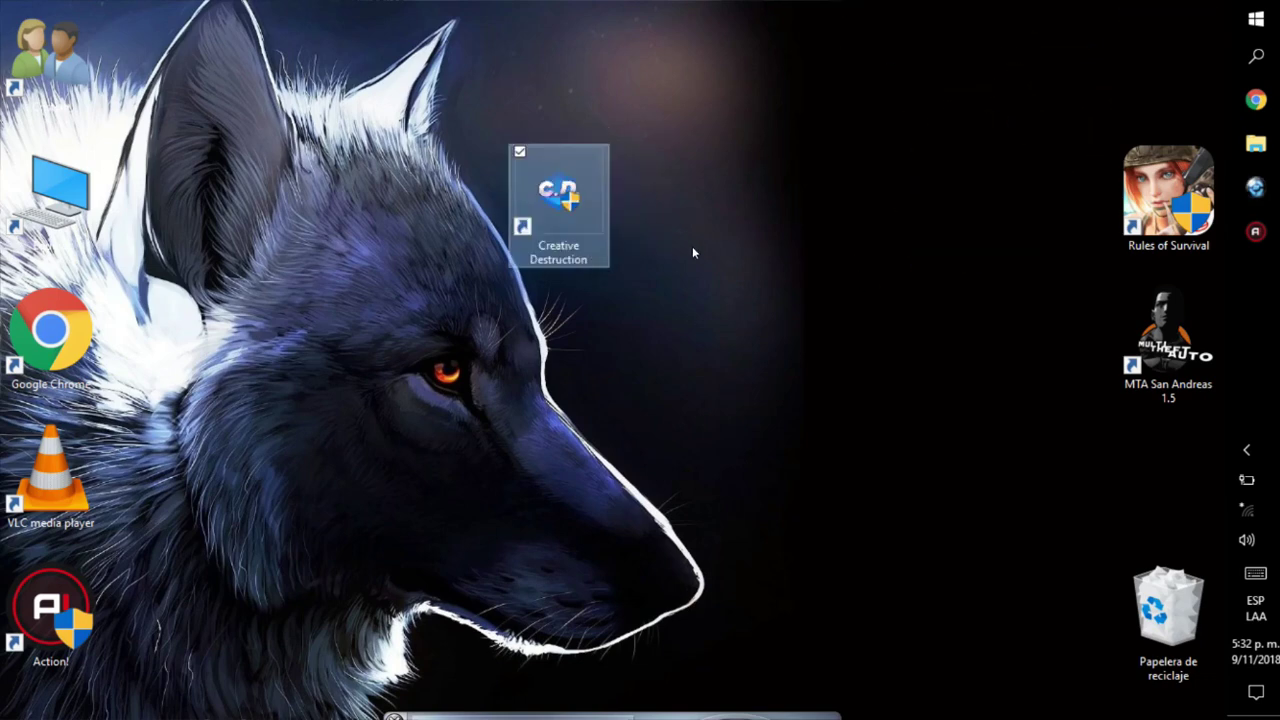
right_click(559, 159)
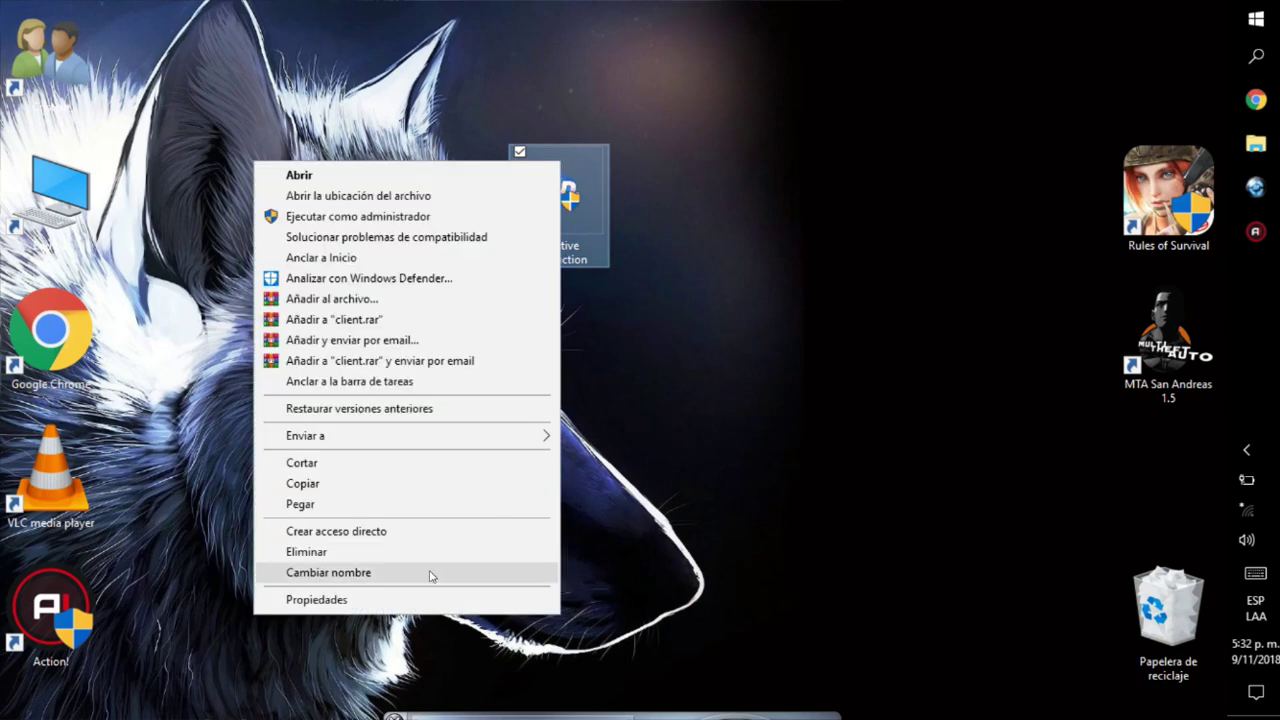
left_click(394, 598)
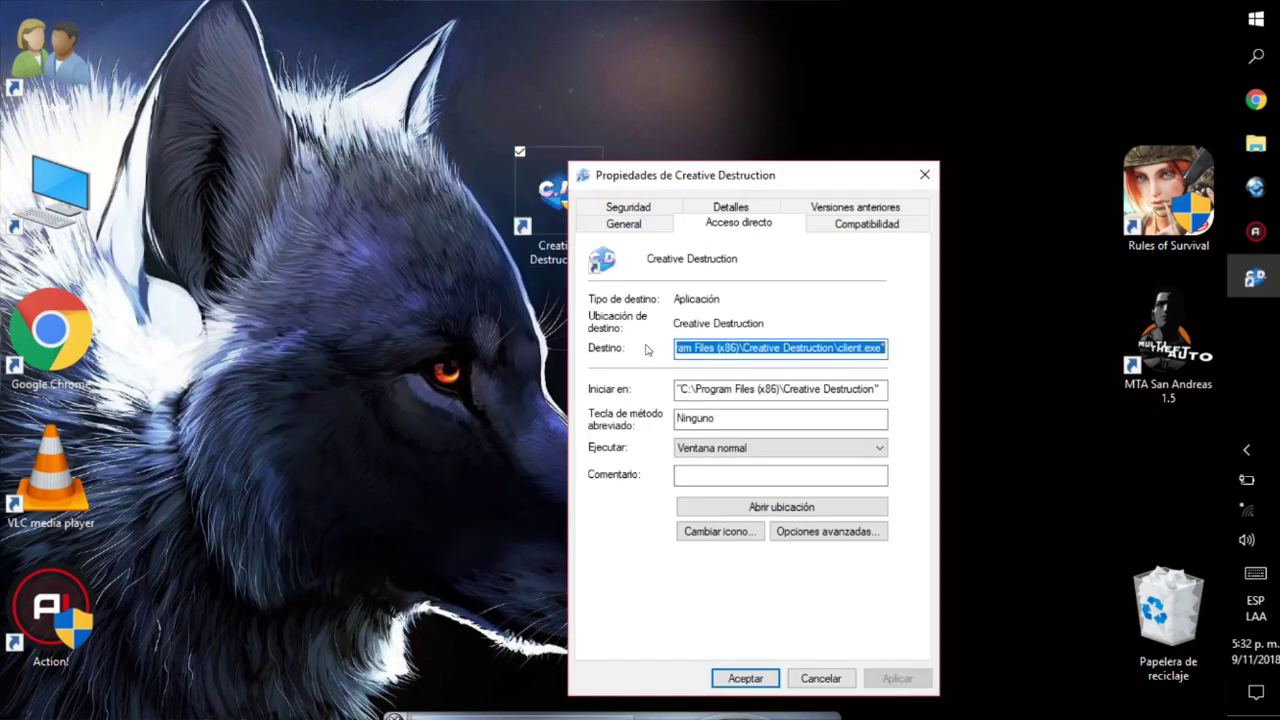
Set the shortcut's high-DPI scaling override to Aplicación in its compatibility settings, then apply and accept the properties.
left_click(812, 224)
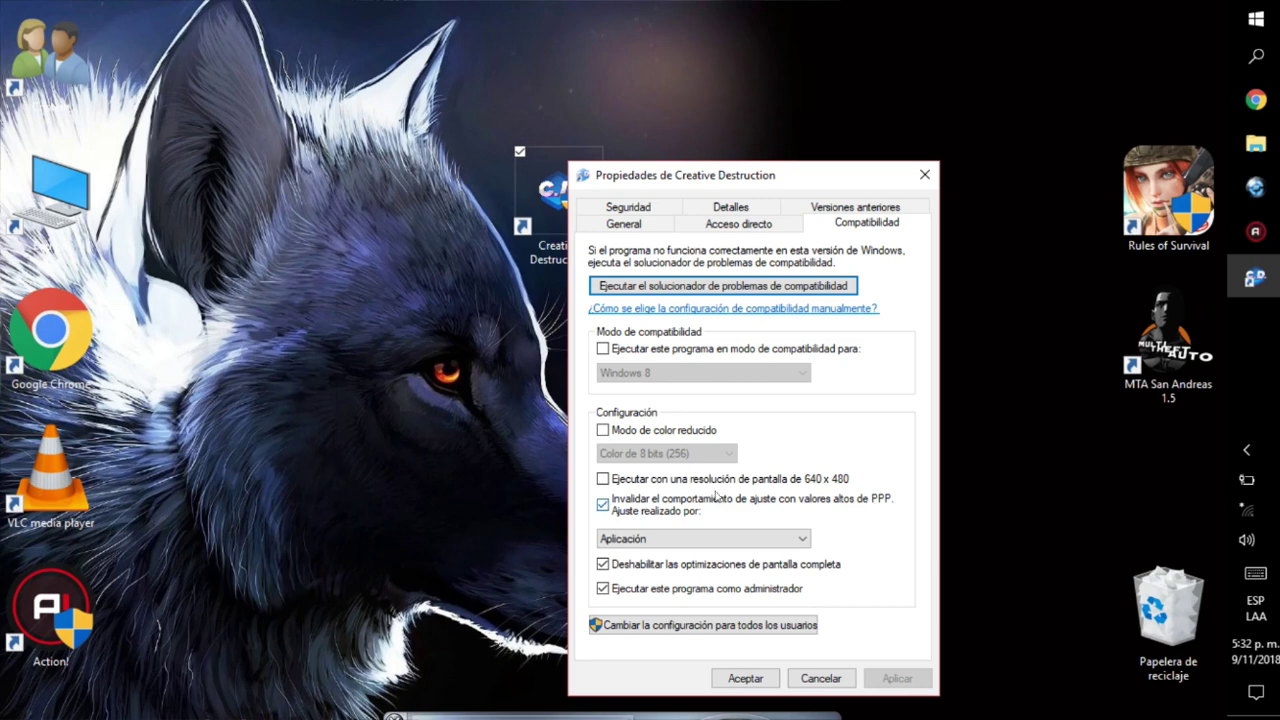
left_click(678, 539)
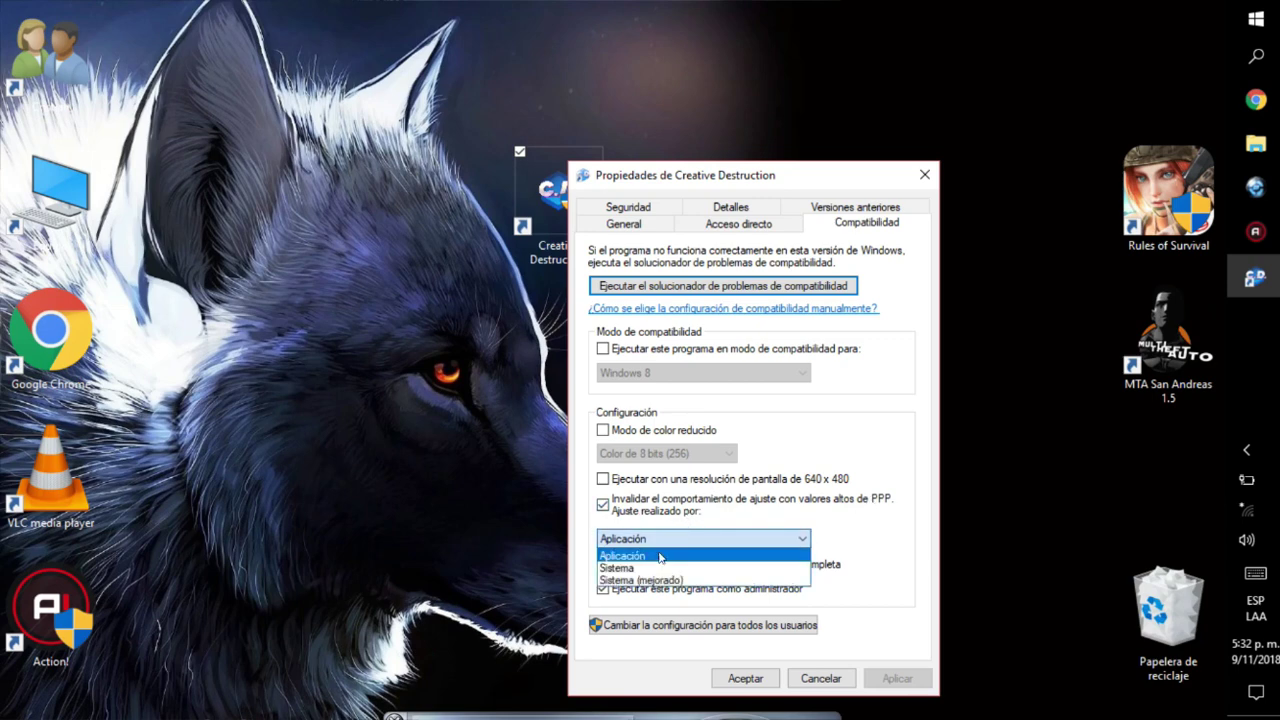
left_click(681, 548)
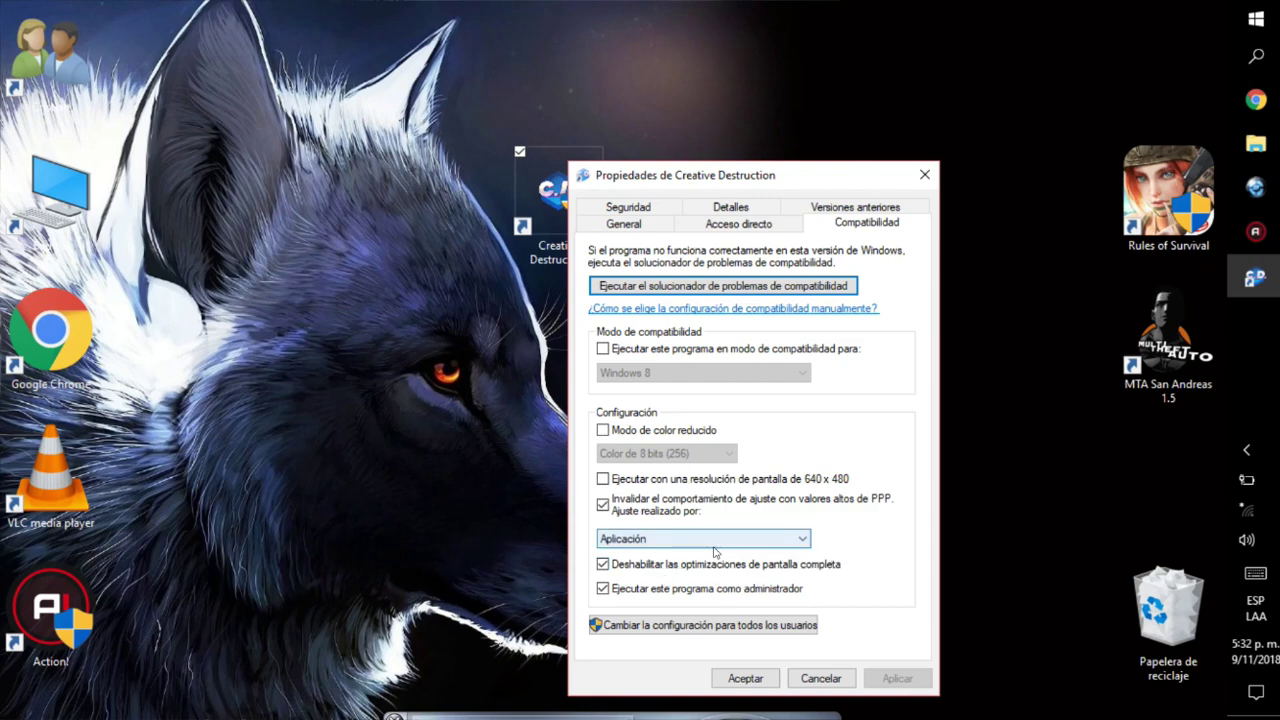
left_click(785, 592)
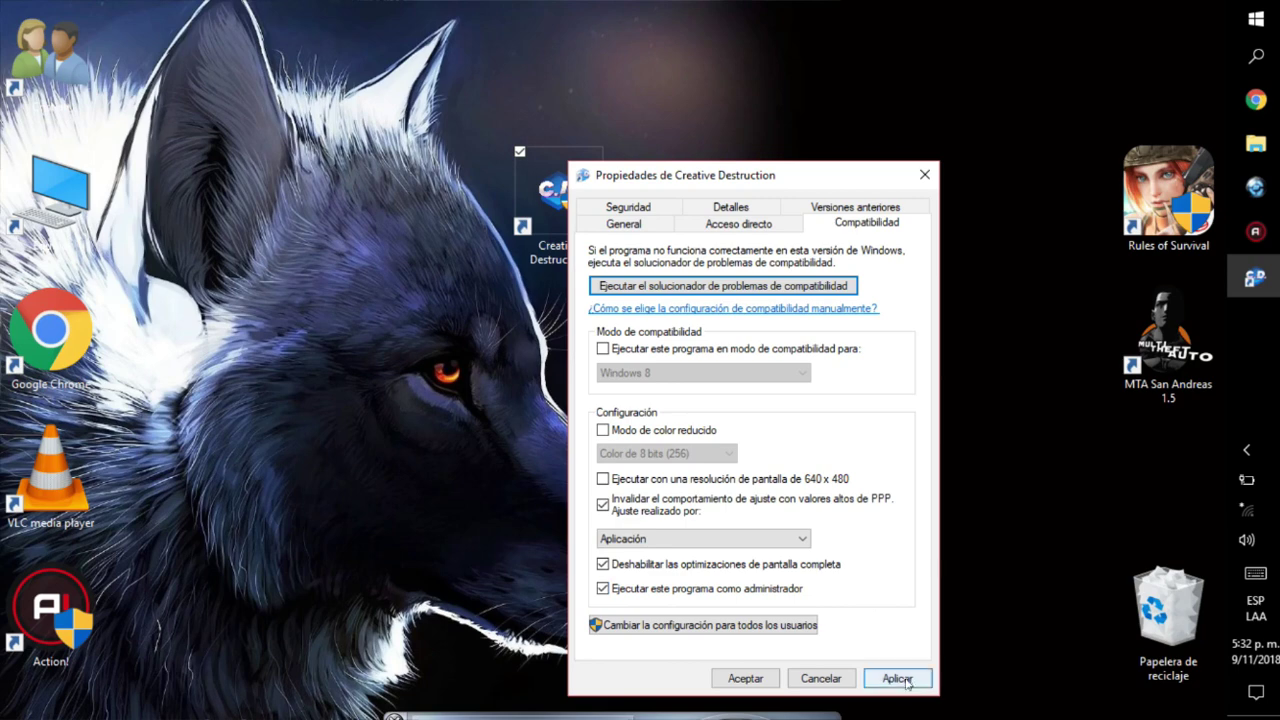
left_click(762, 680)
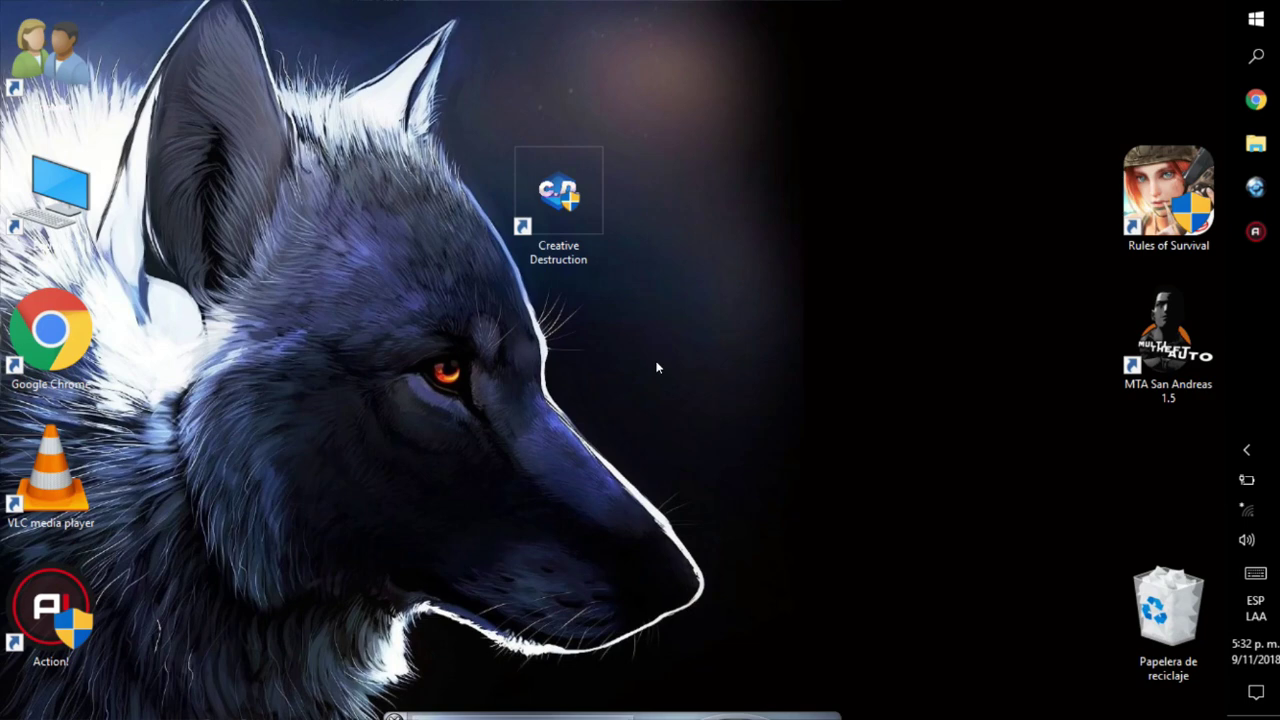
Open the Windows Temp folder with the run command "temp", check it for leftover files, and close it.
key("super+r")
type("temp")
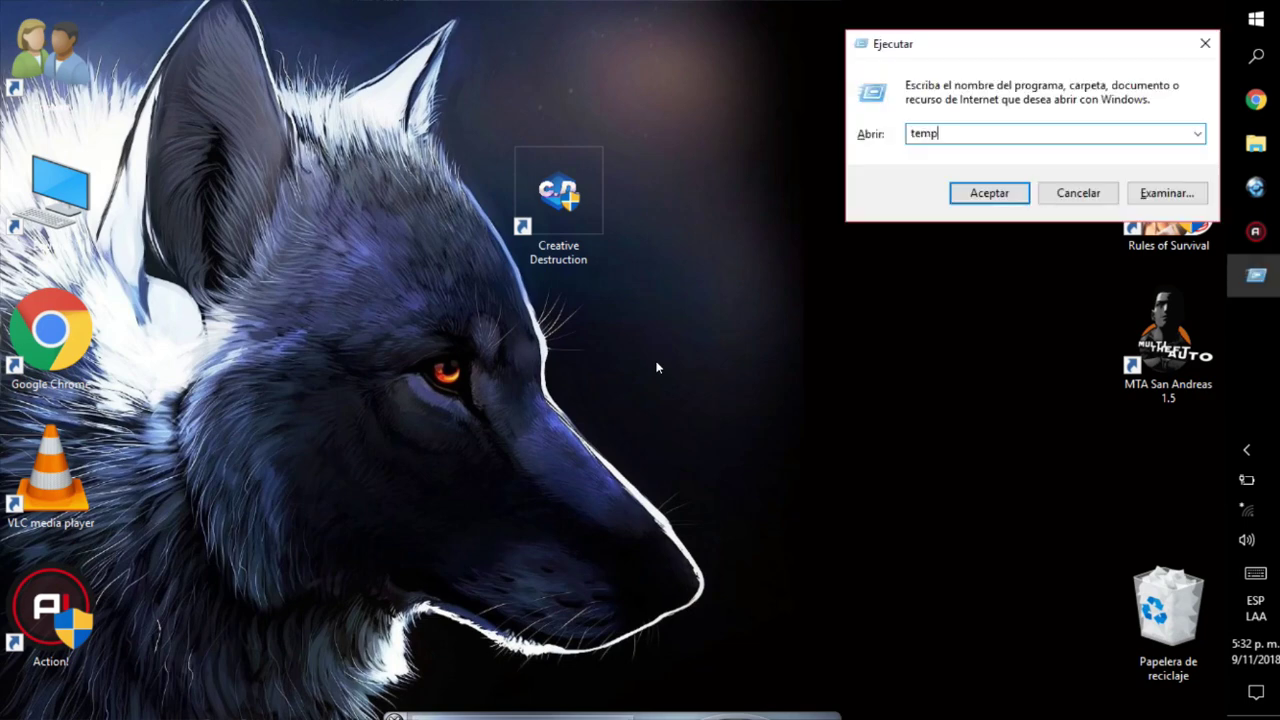
key("Return")
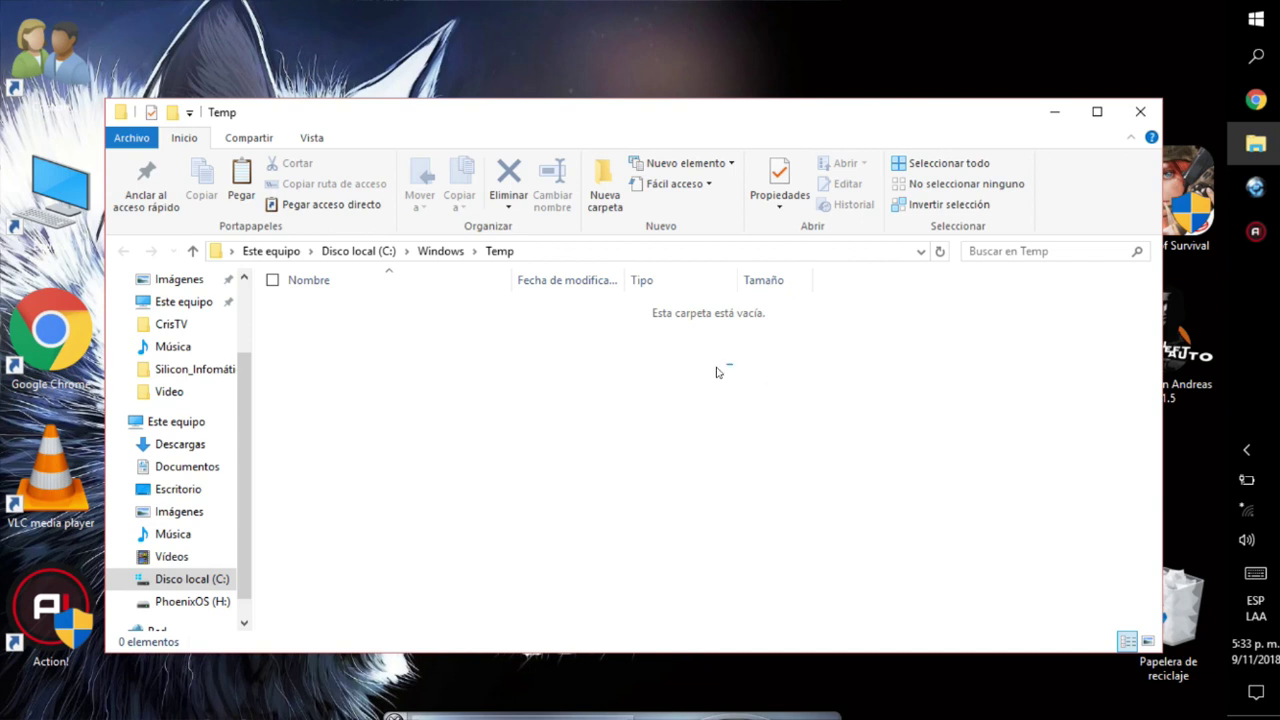
left_click_drag(652, 420, 640, 437)
left_click(1094, 113)
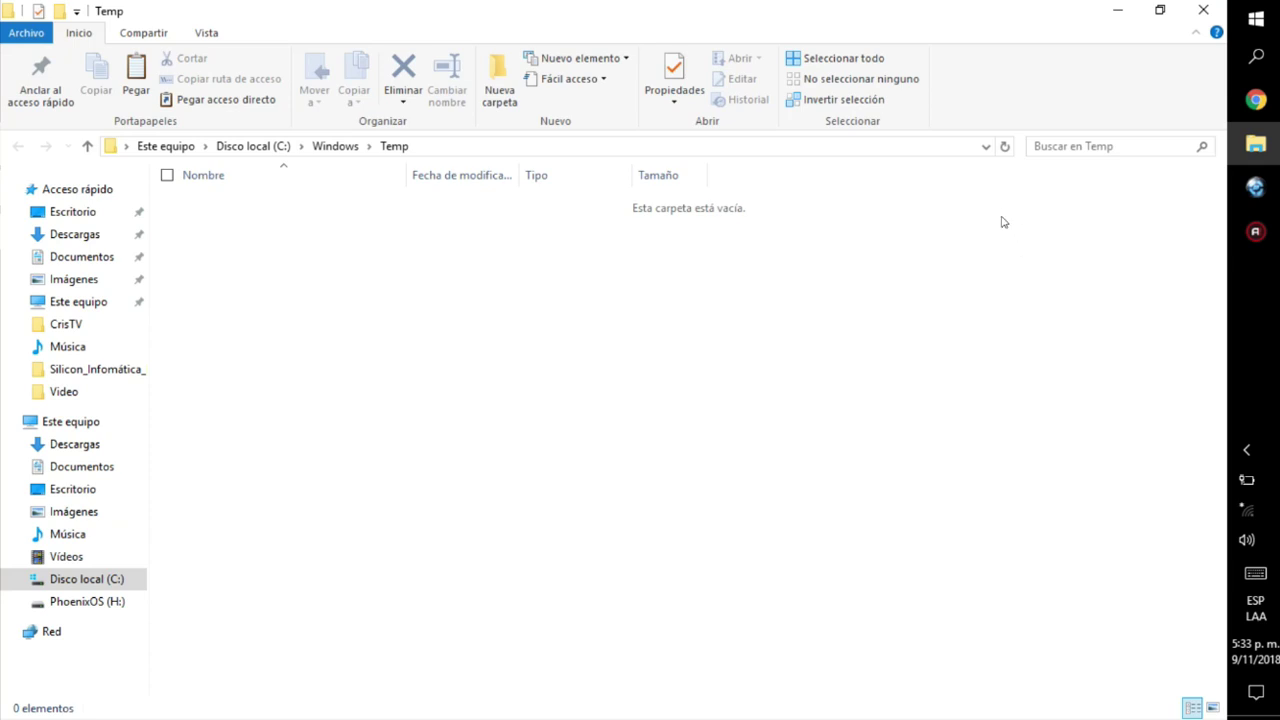
left_click_drag(1035, 212, 226, 231)
left_click_drag(962, 203, 193, 596)
left_click_drag(836, 217, 183, 717)
left_click(1200, 8)
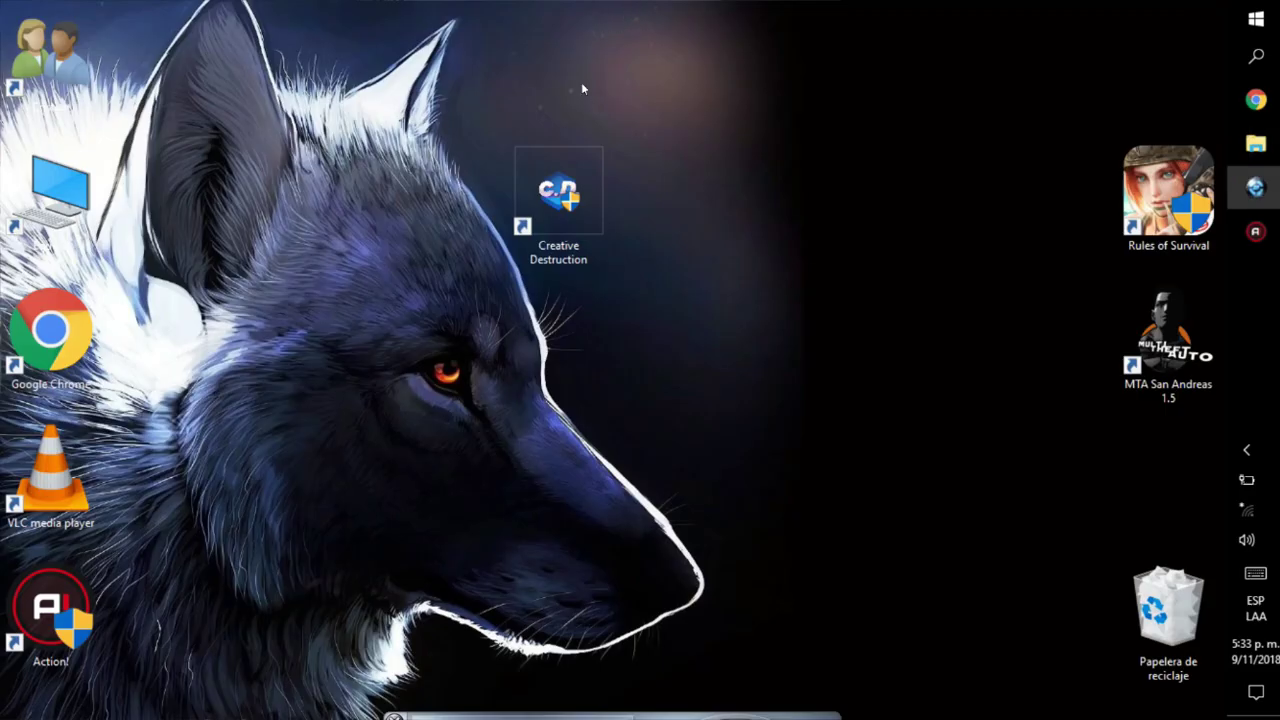
Open the user's temporary folder with the run command "%temp%", check it for leftover files, and close it.
key("super+r")
type("%temp")
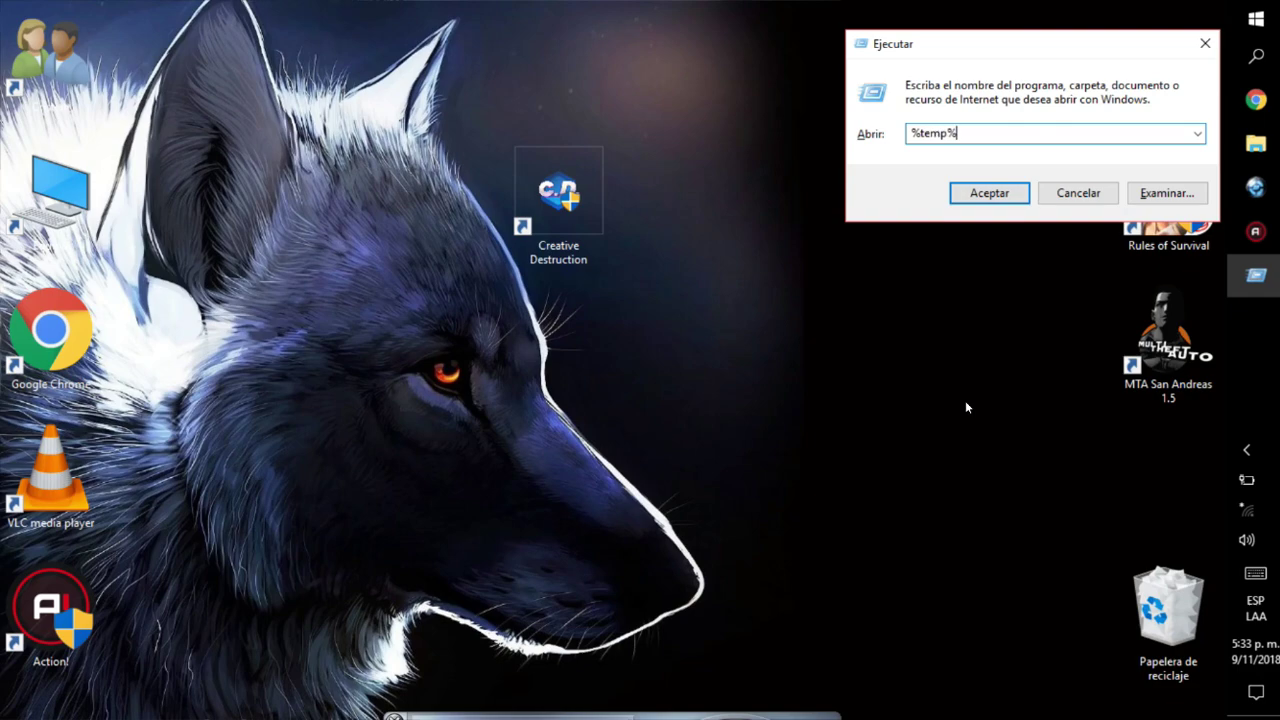
key("Return")
left_click_drag(340, 218, 245, 354)
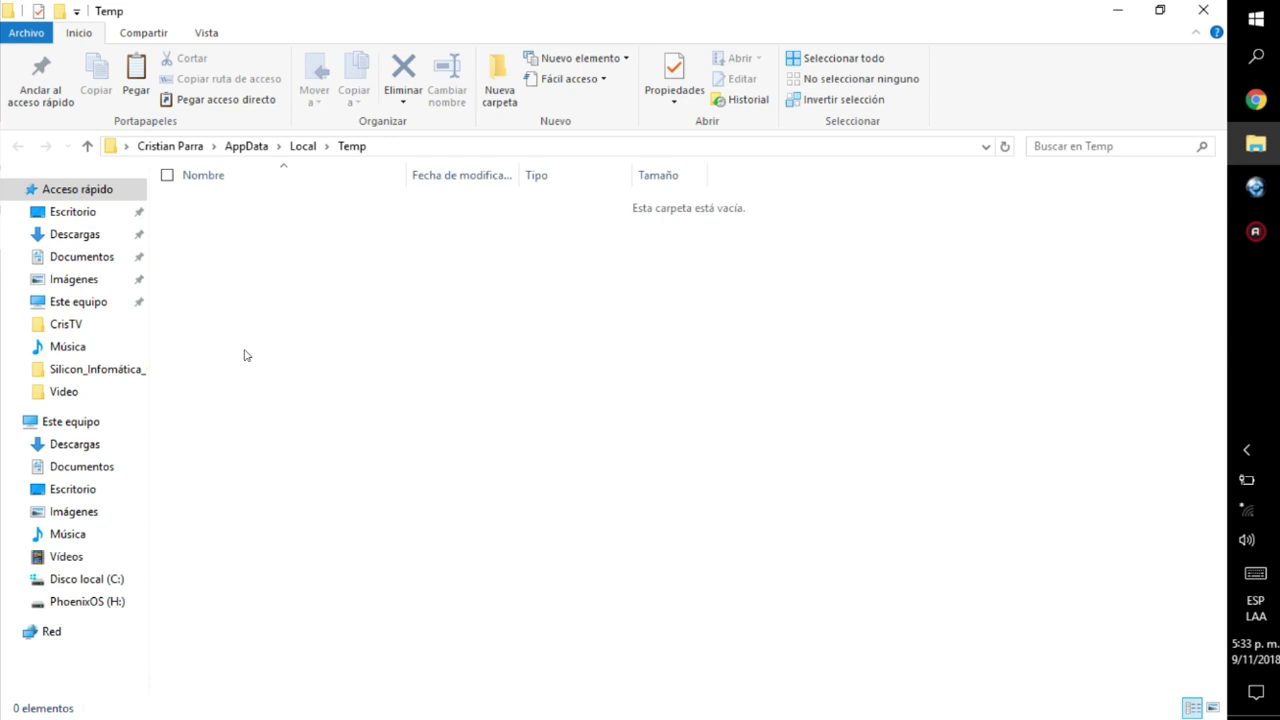
left_click(1201, 8)
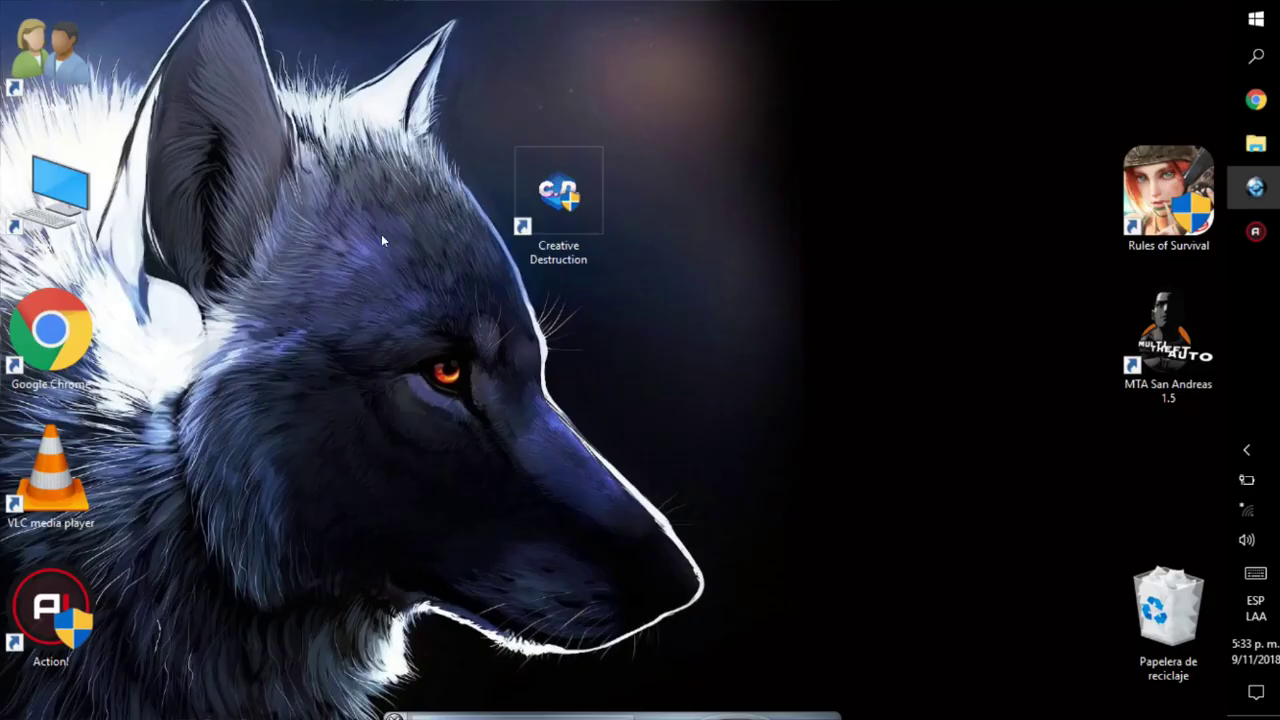
Open the Windows prefetch folder with the run command "prefetch".
key("super+r")
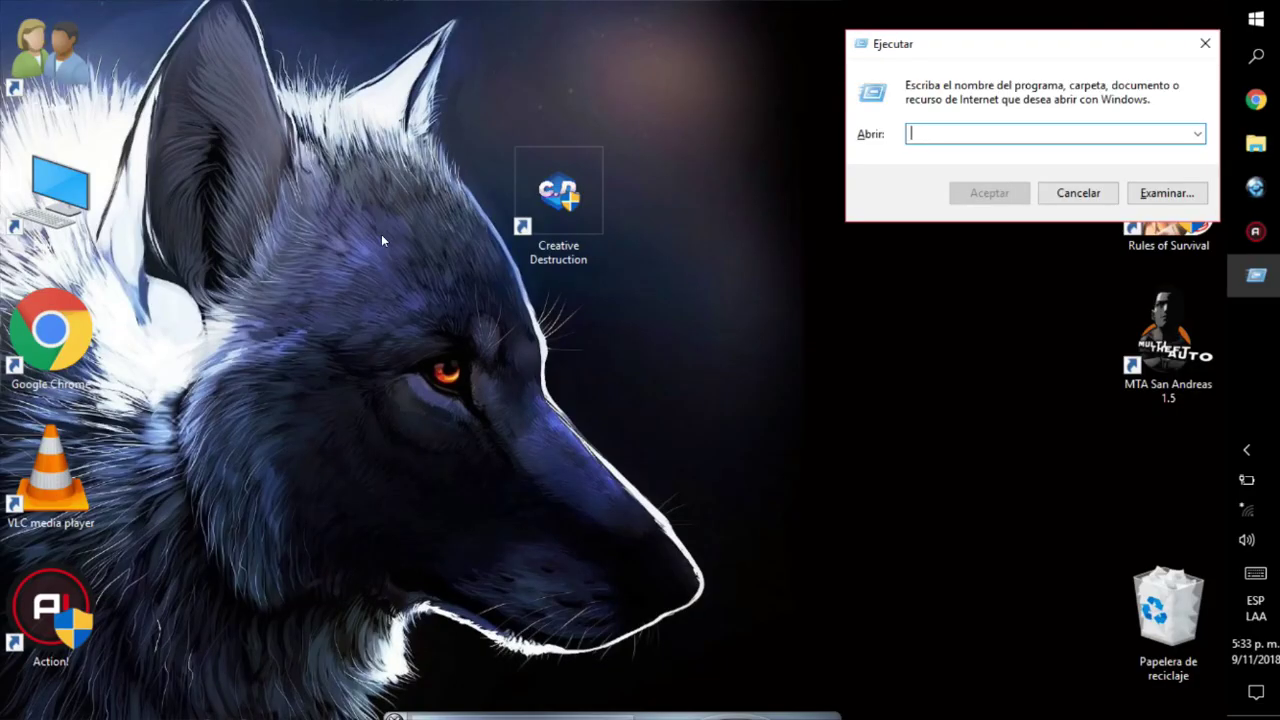
type("prefetch")
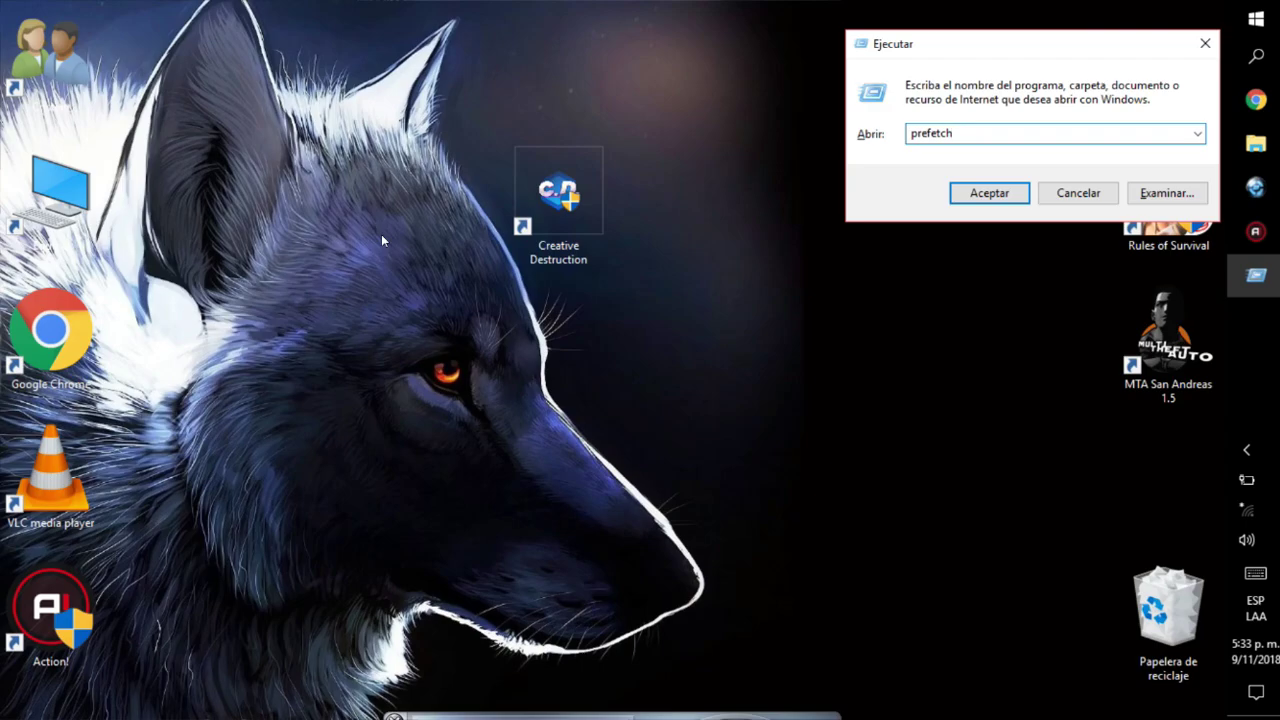
key("Return")
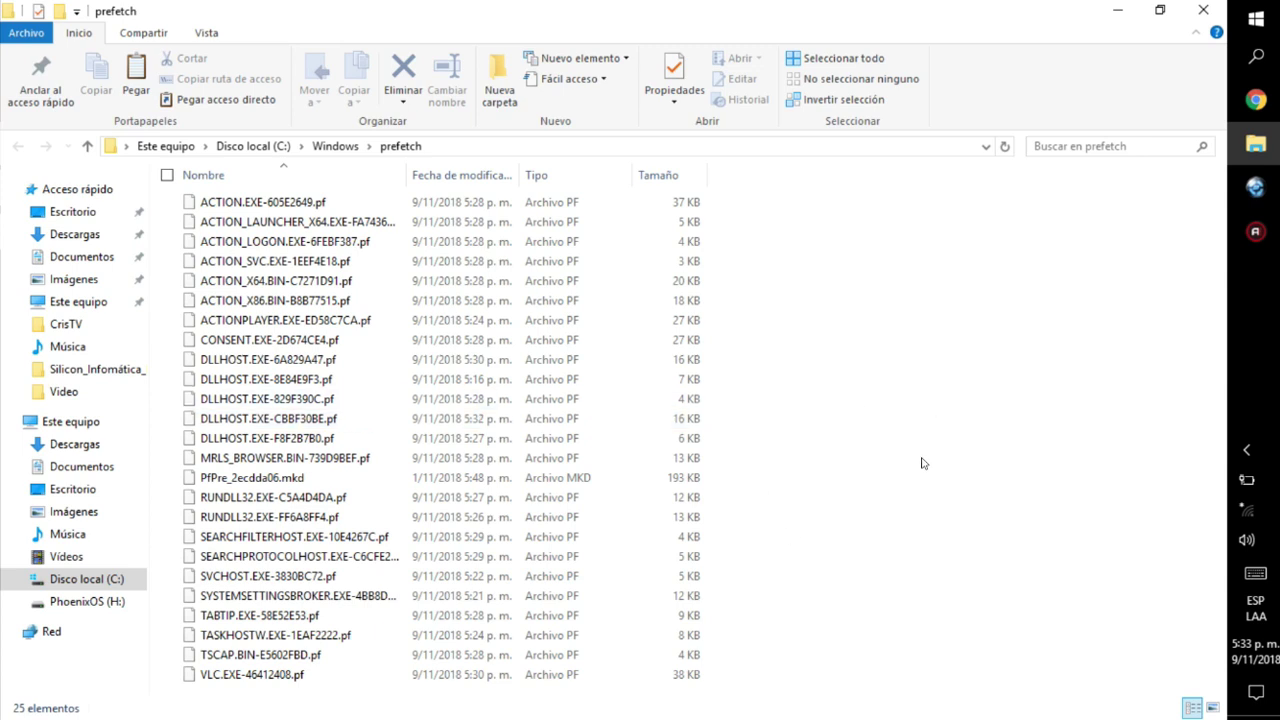
left_click_drag(922, 464, 752, 202)
left_click_drag(975, 201, 719, 716)
Delete all files in the prefetch folder, skipping every file that is in use, and close the folder.
left_click(230, 203)
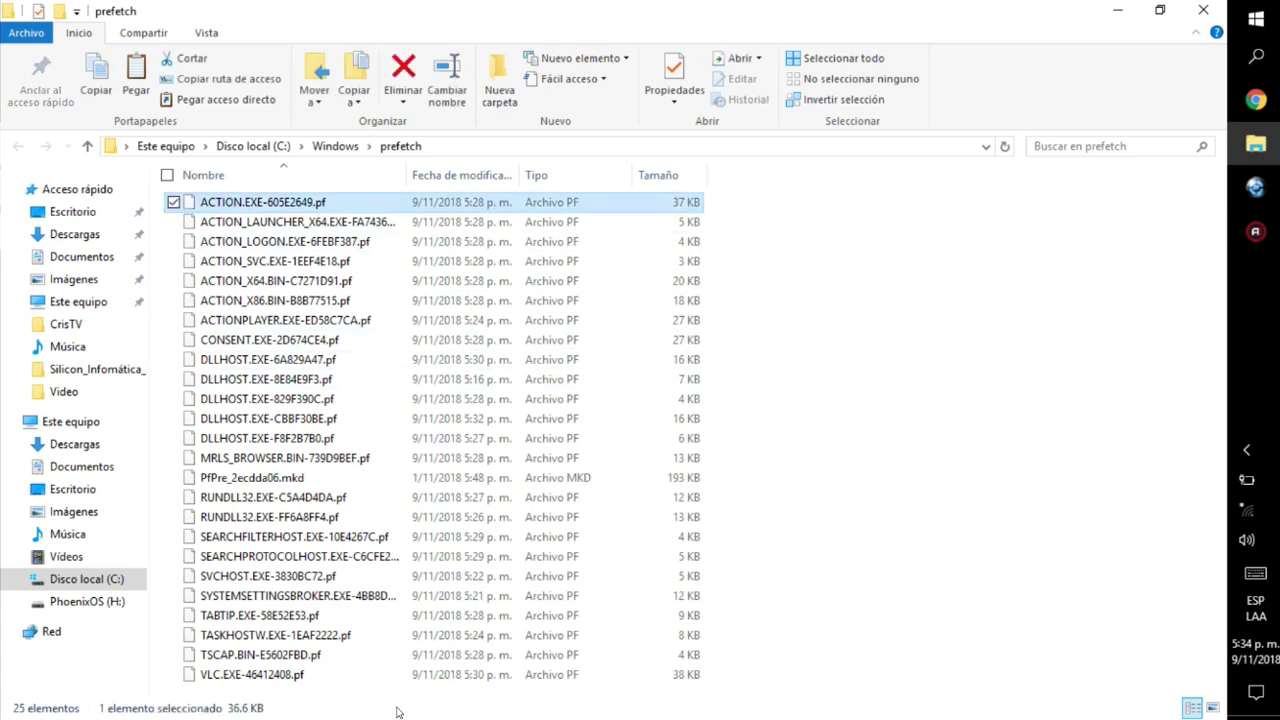
left_click(395, 676, "shift")
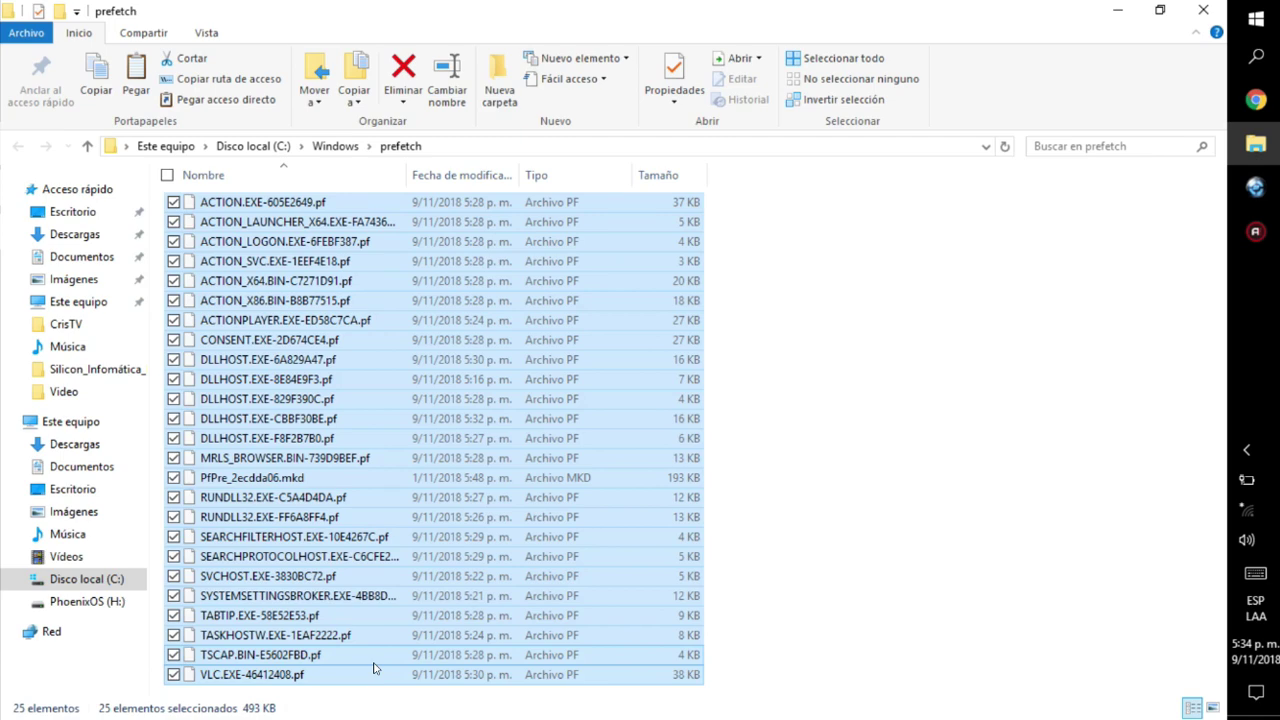
key("Delete")
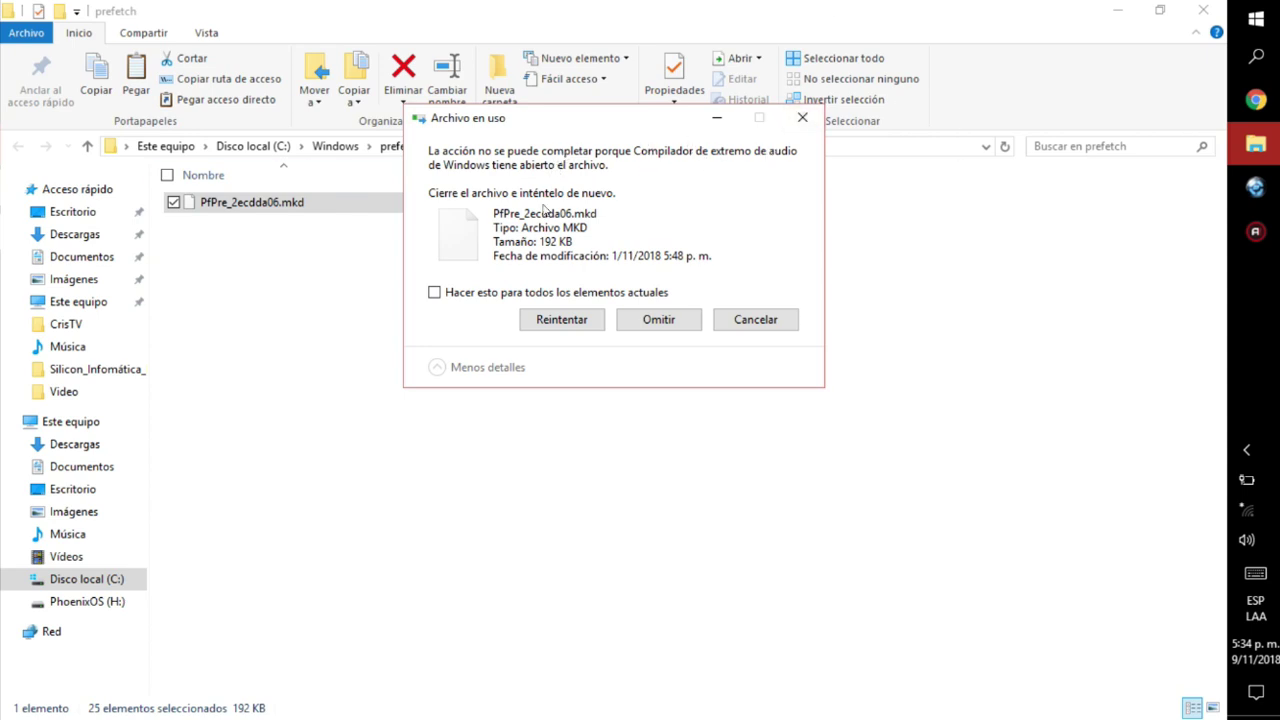
left_click(463, 294)
left_click(662, 320)
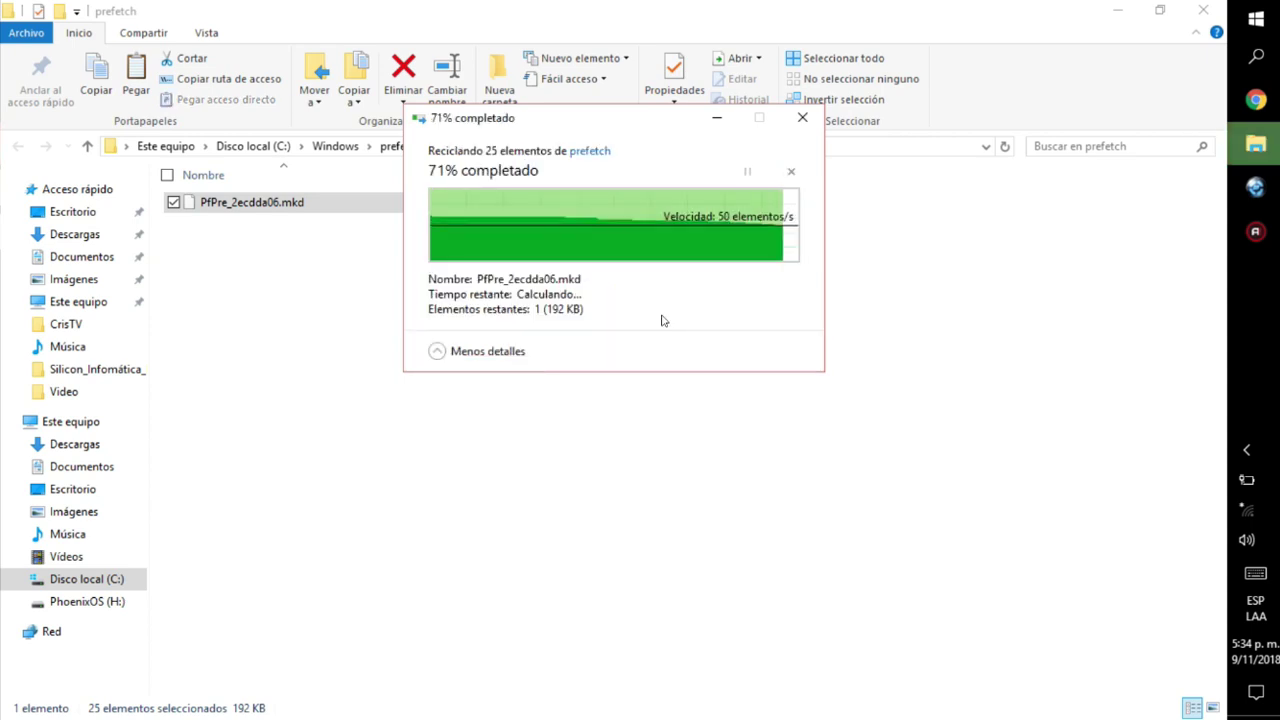
left_click(572, 277)
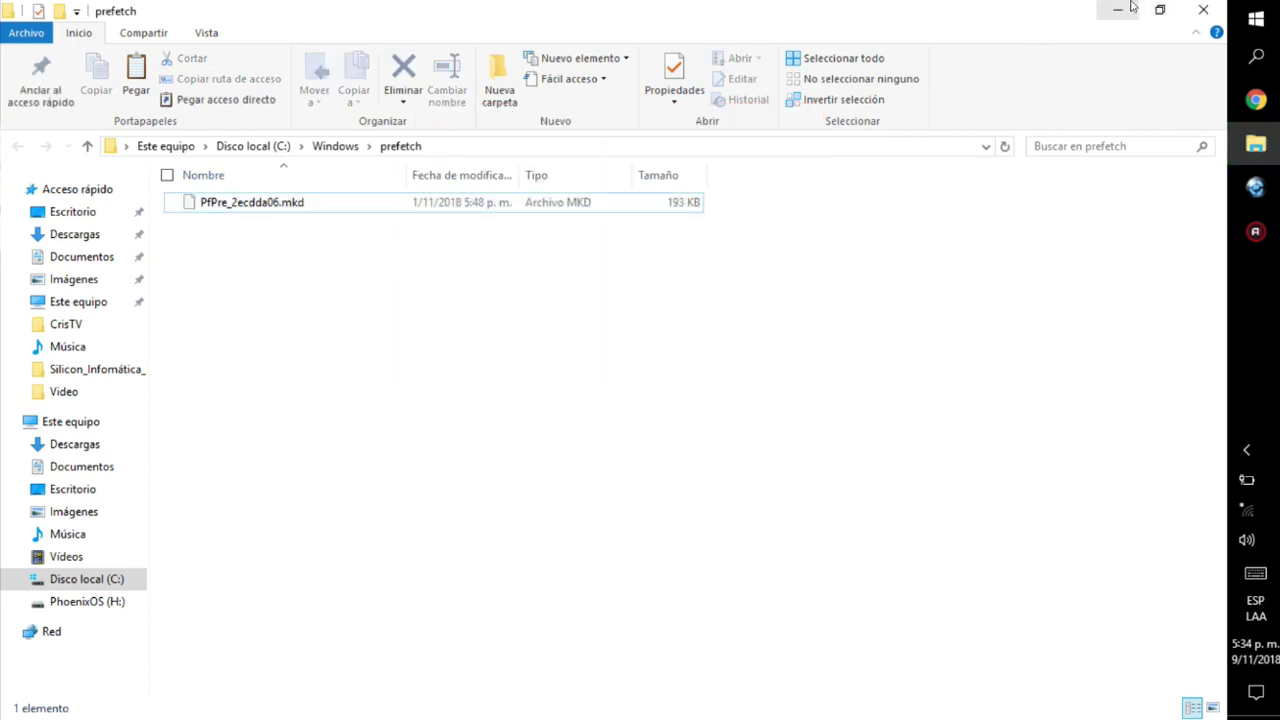
left_click(1185, 8)
Empty the recycle bin and confirm the permanent deletion.
right_click(1165, 622)
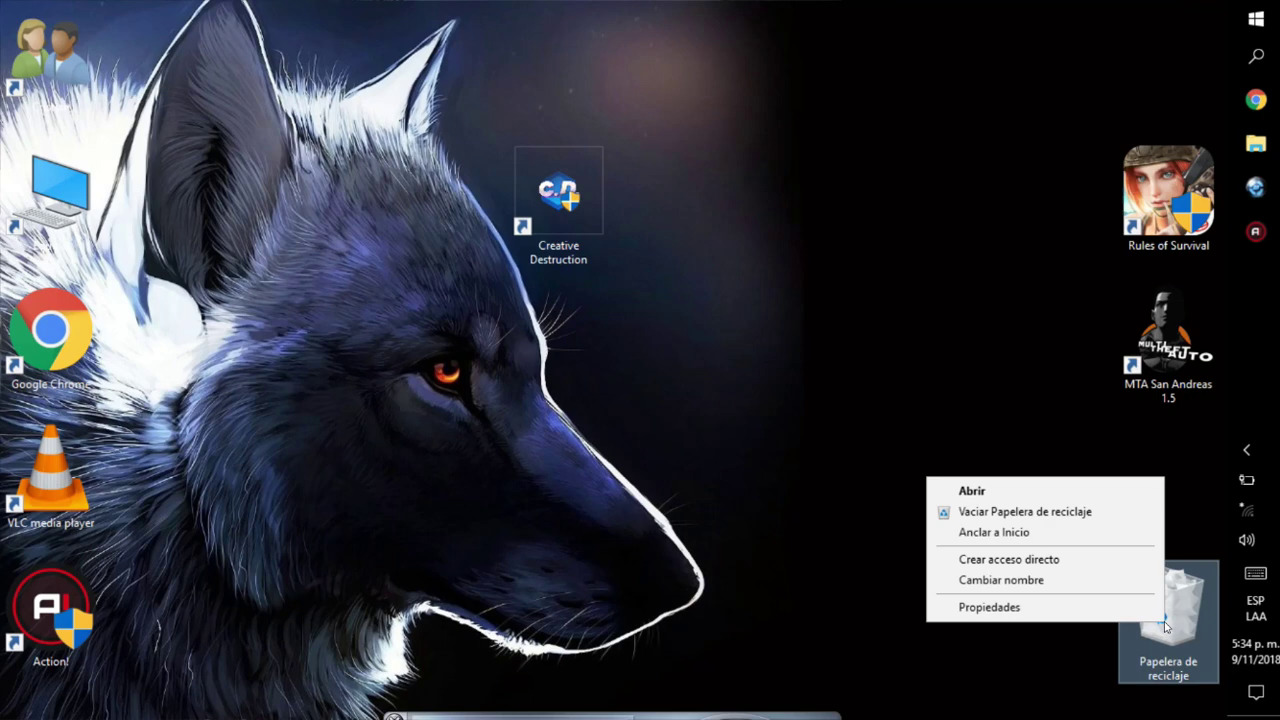
left_click(1055, 515)
left_click(662, 386)
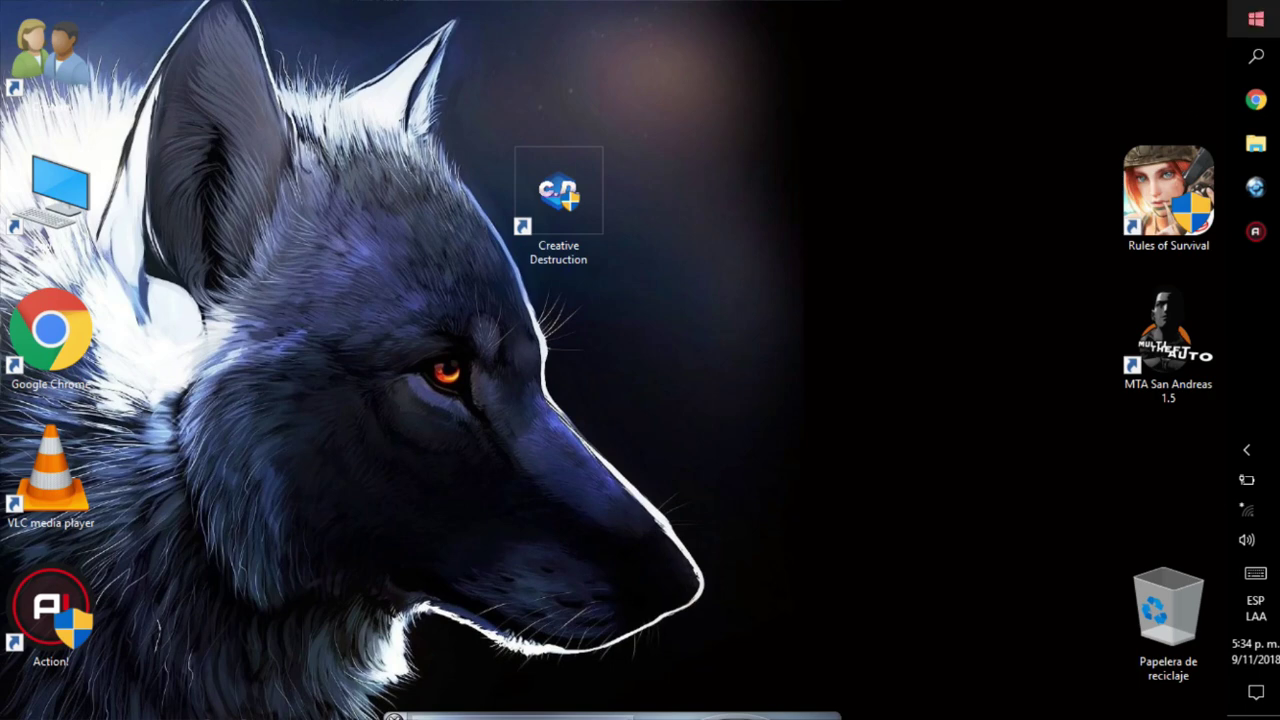
left_click(1255, 18)
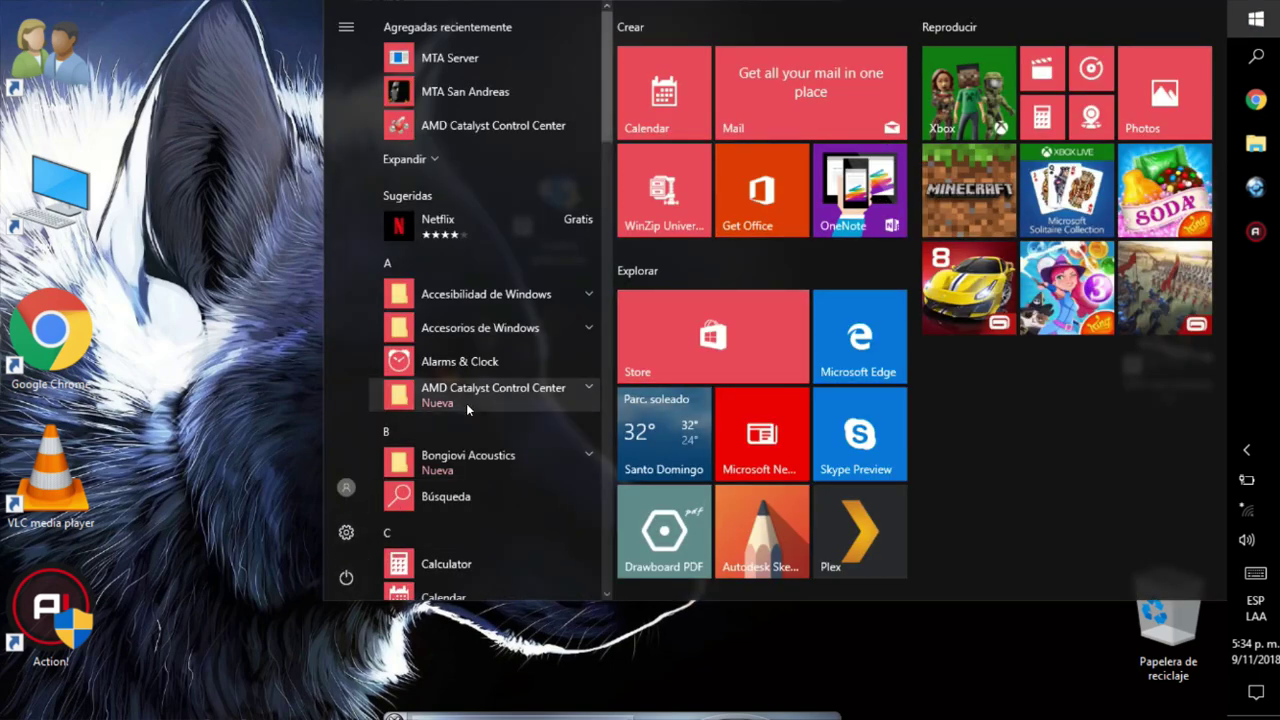
type("o")
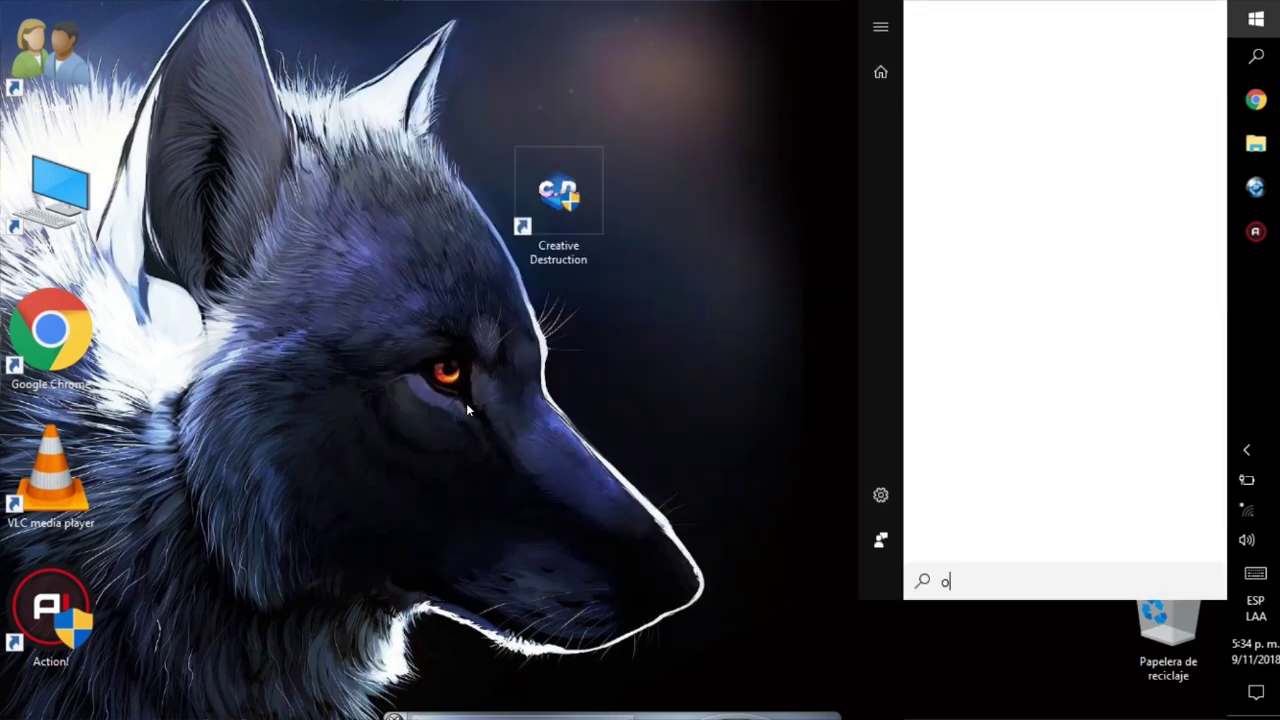
type("pcio")
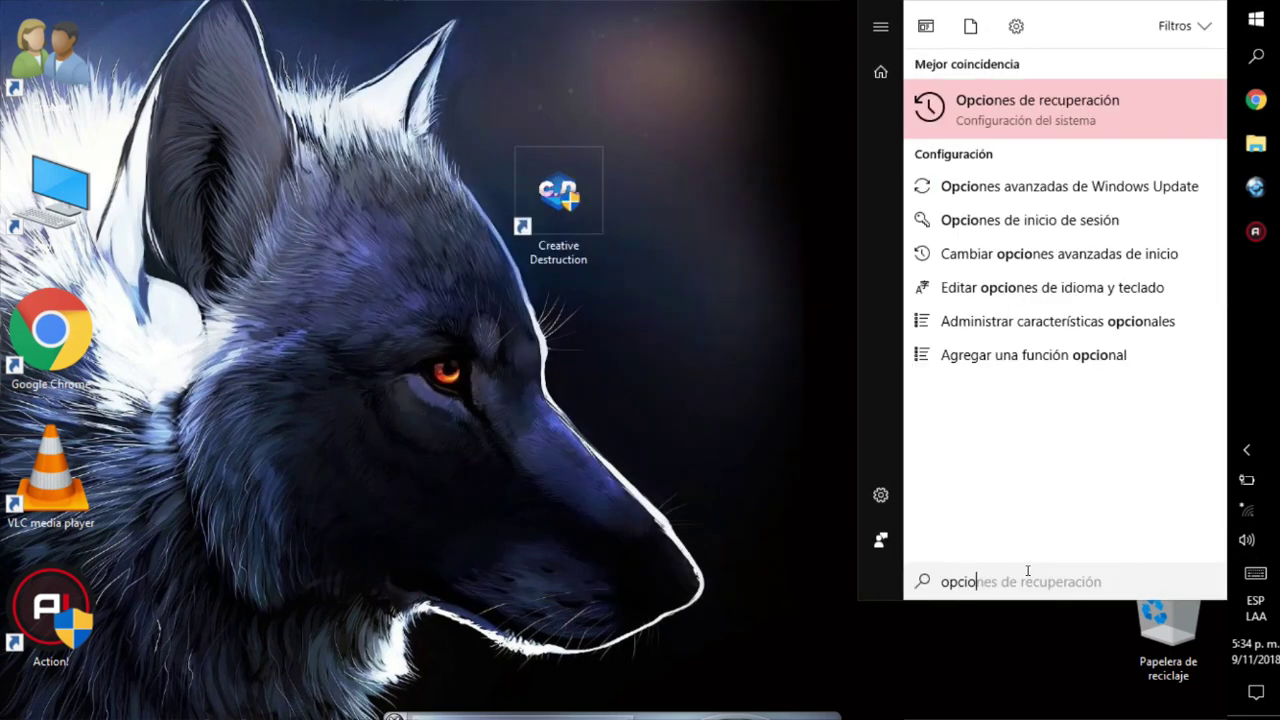
key("Return")
type("cambiar")
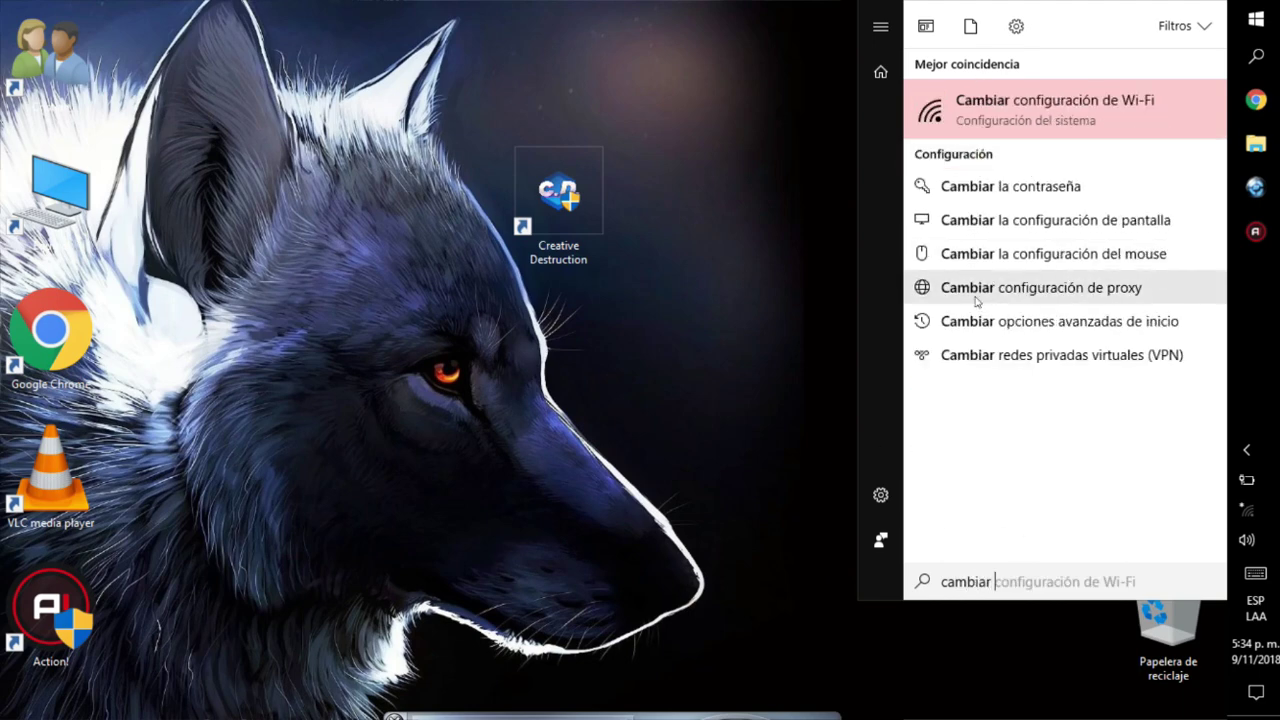
type("pp")
key("BackSpace")
key("BackSpace")
key("BackSpace")
key("BackSpace")
key("BackSpace")
key("BackSpace")
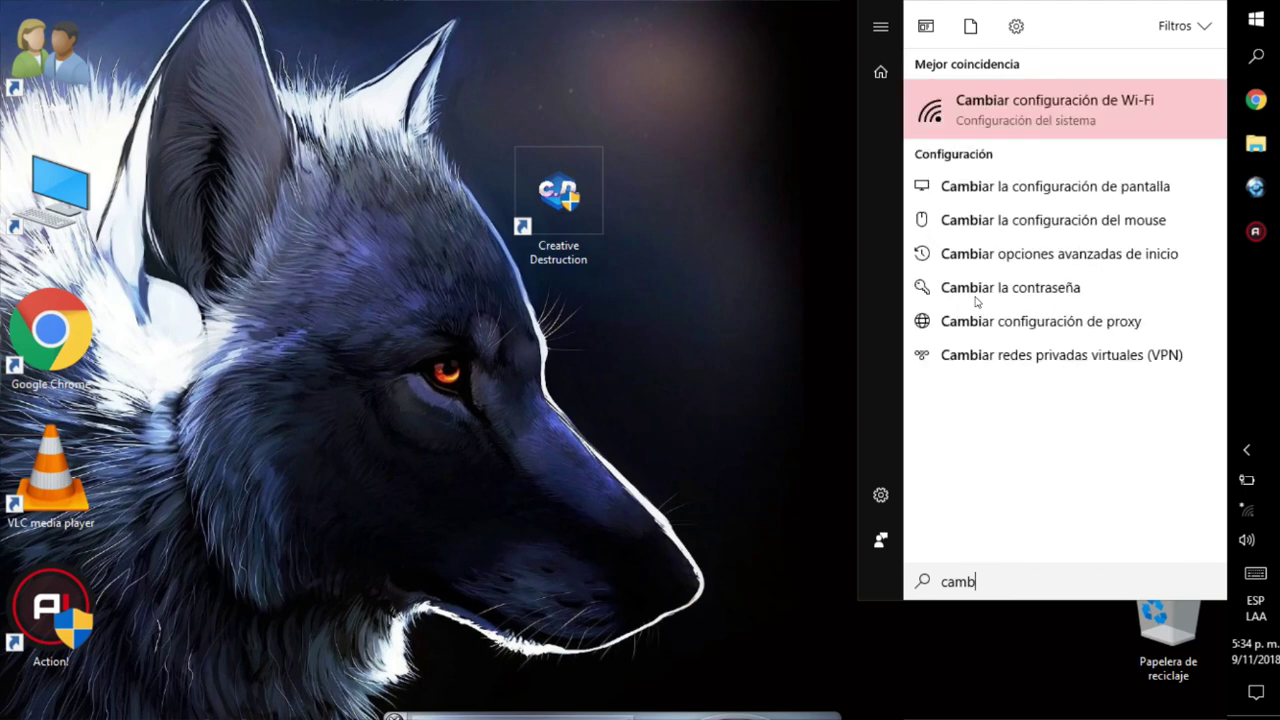
key("BackSpace")
key("BackSpace")
key("BackSpace")
key("BackSpace")
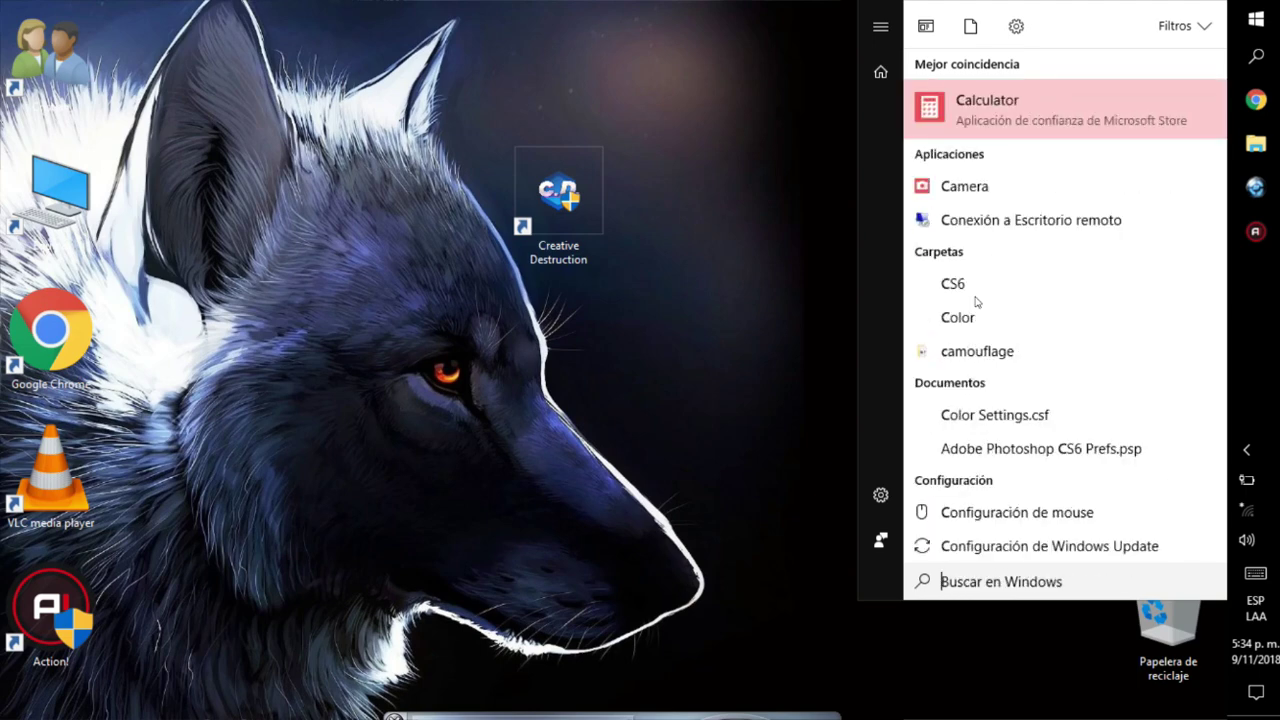
key("Escape")
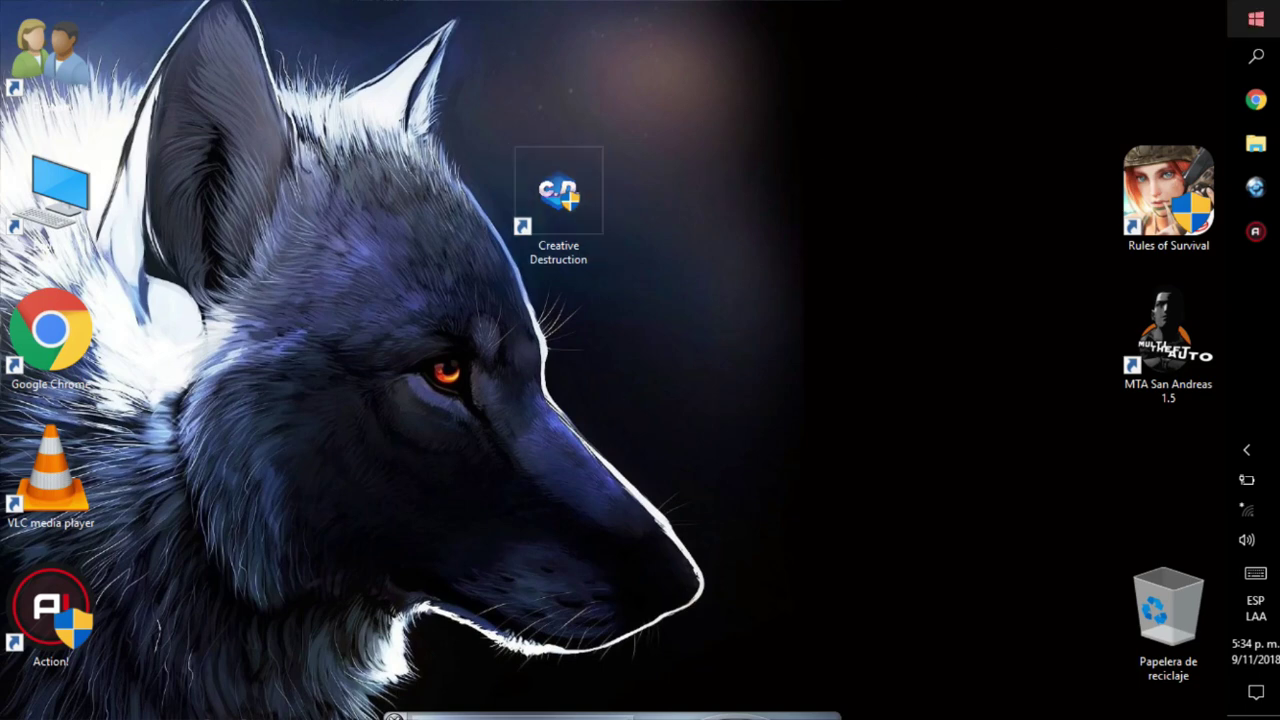
Search Windows for "ener" and open the power plan editor, Editar plan de energía.
left_click(1256, 18)
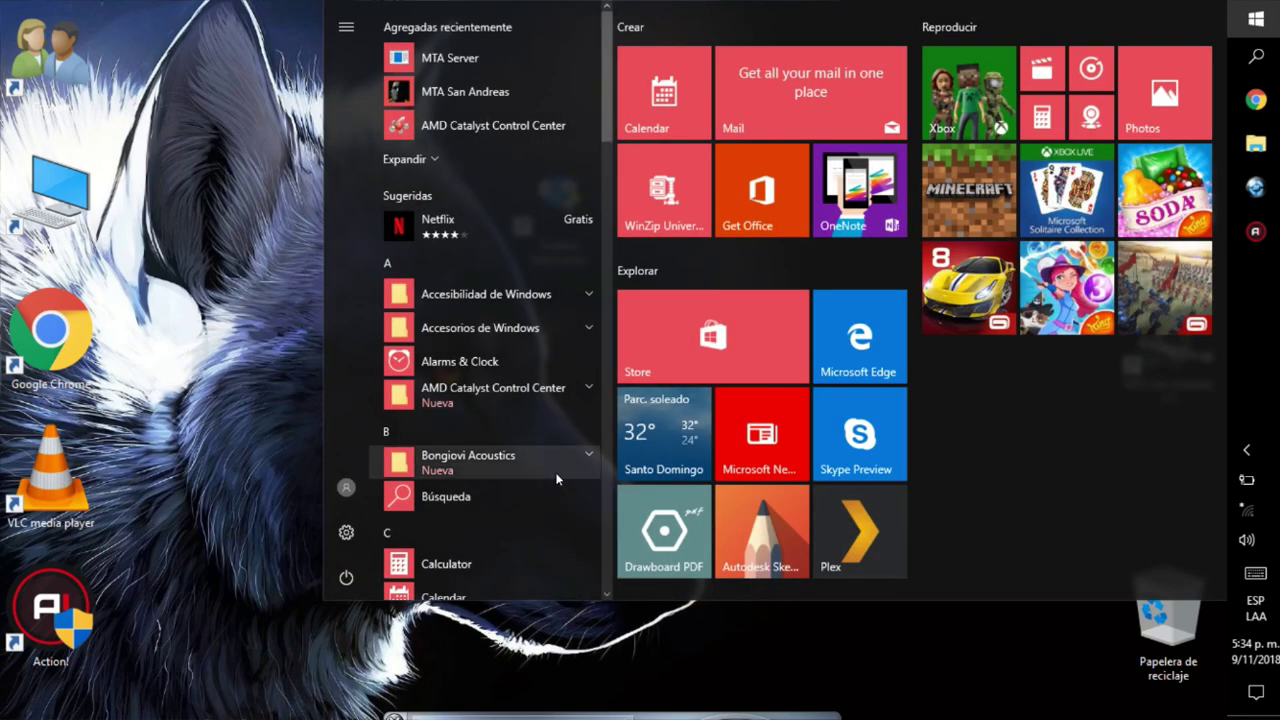
type("enegr")
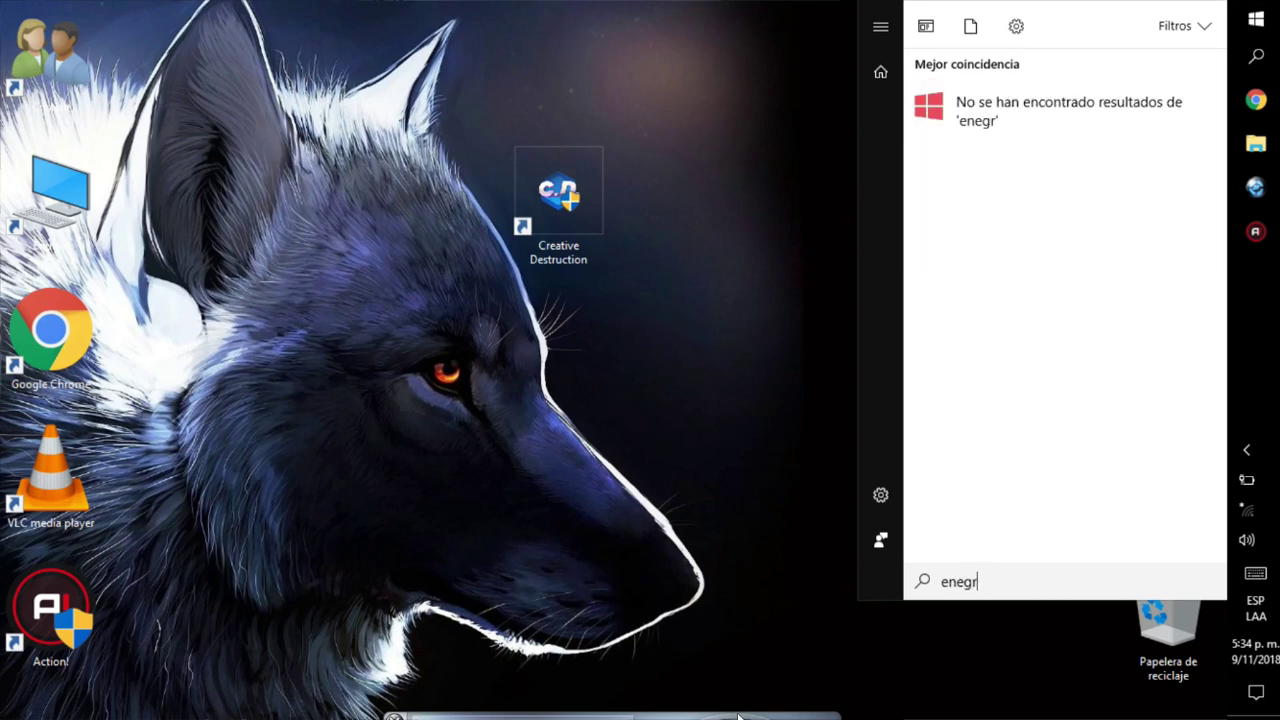
key("BackSpace")
key("BackSpace")
type("r")
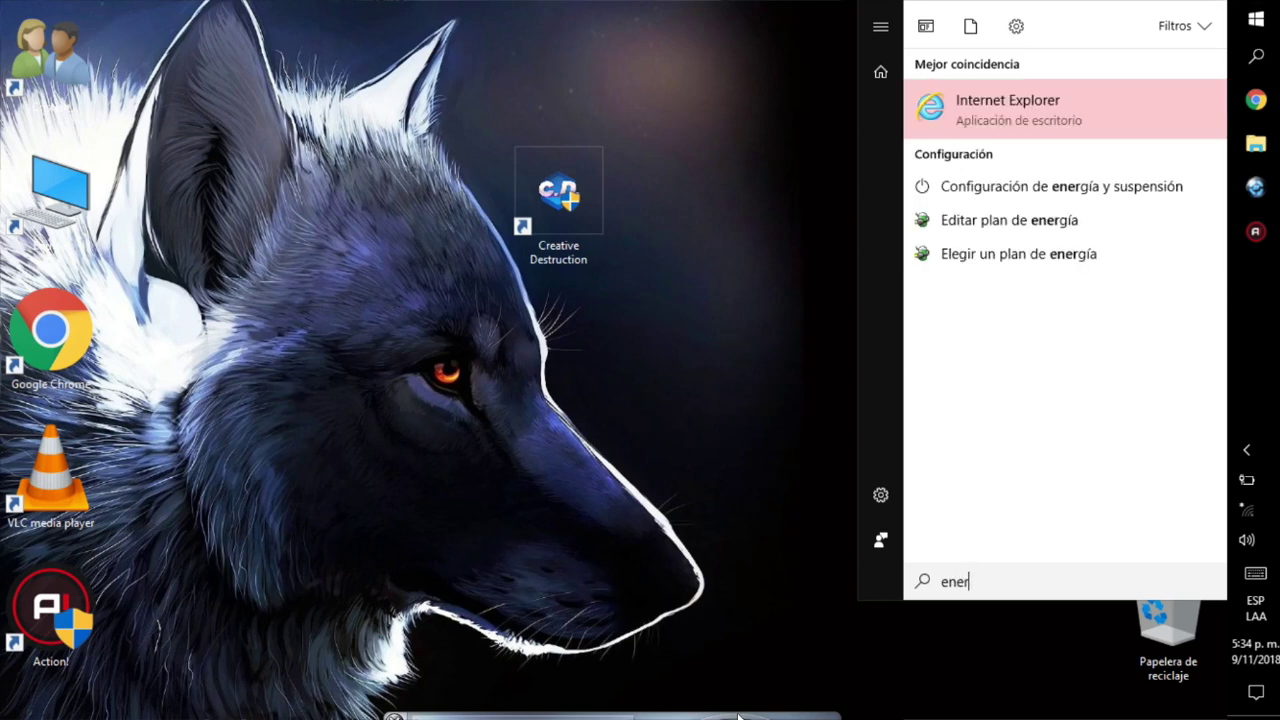
left_click(1107, 226)
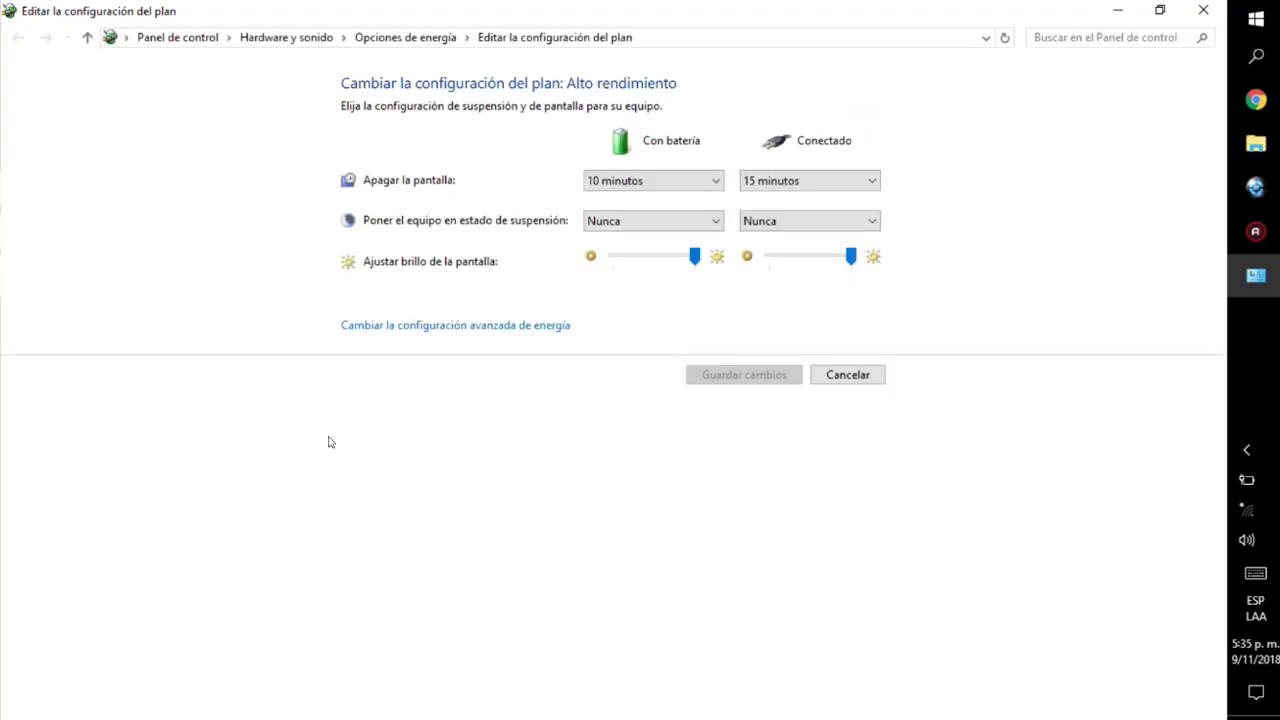
Review the plans in Opciones de energía, including the additional ones, and open the Alto rendimiento plan's advanced power settings.
left_click(392, 41)
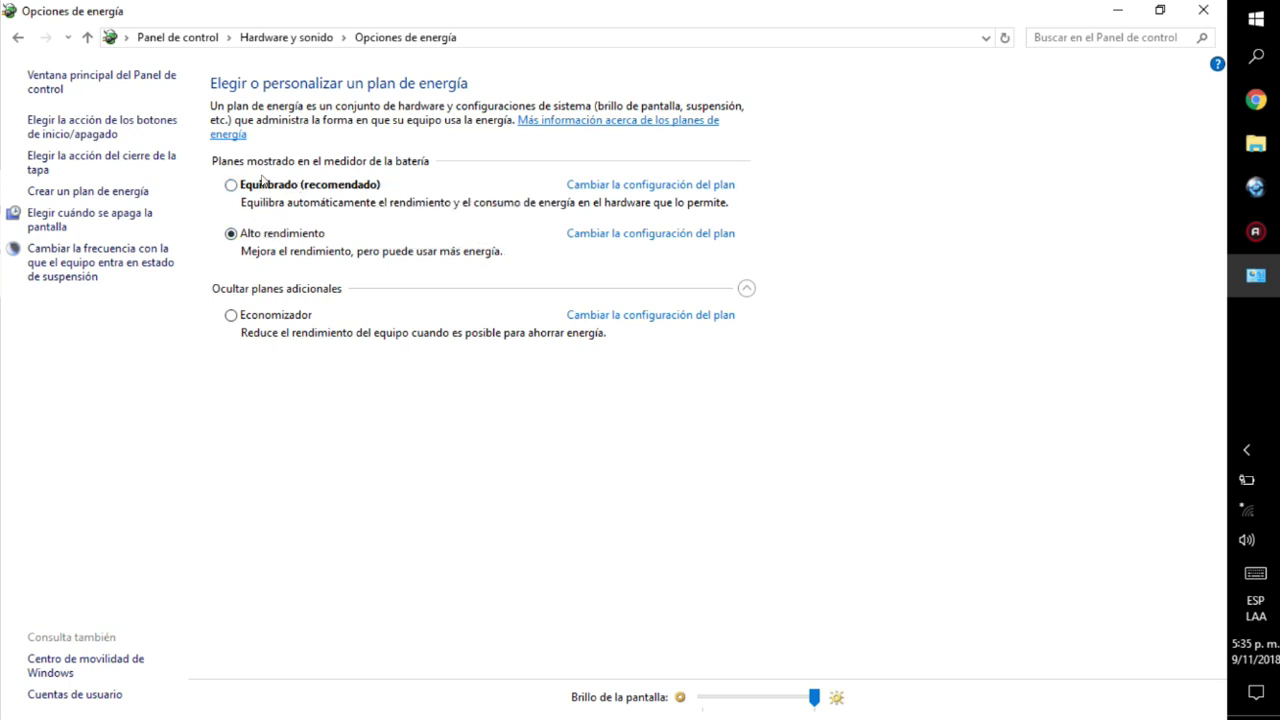
left_click(746, 288)
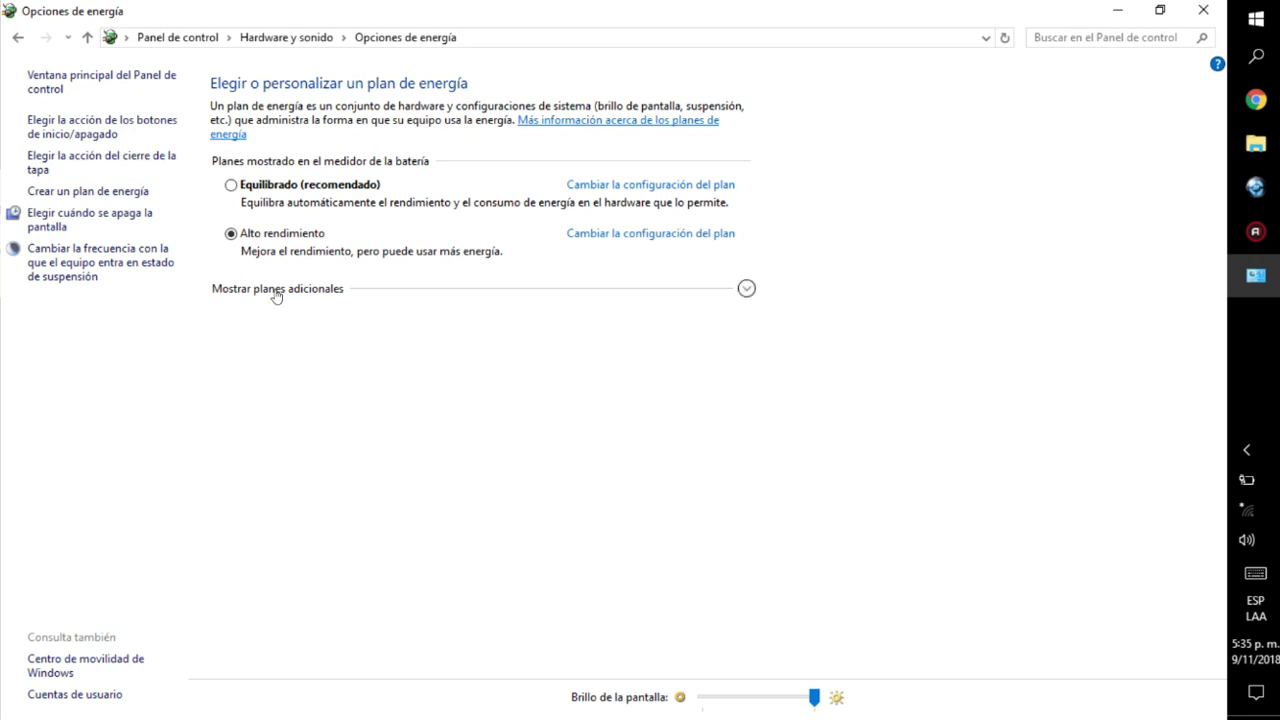
left_click(746, 288)
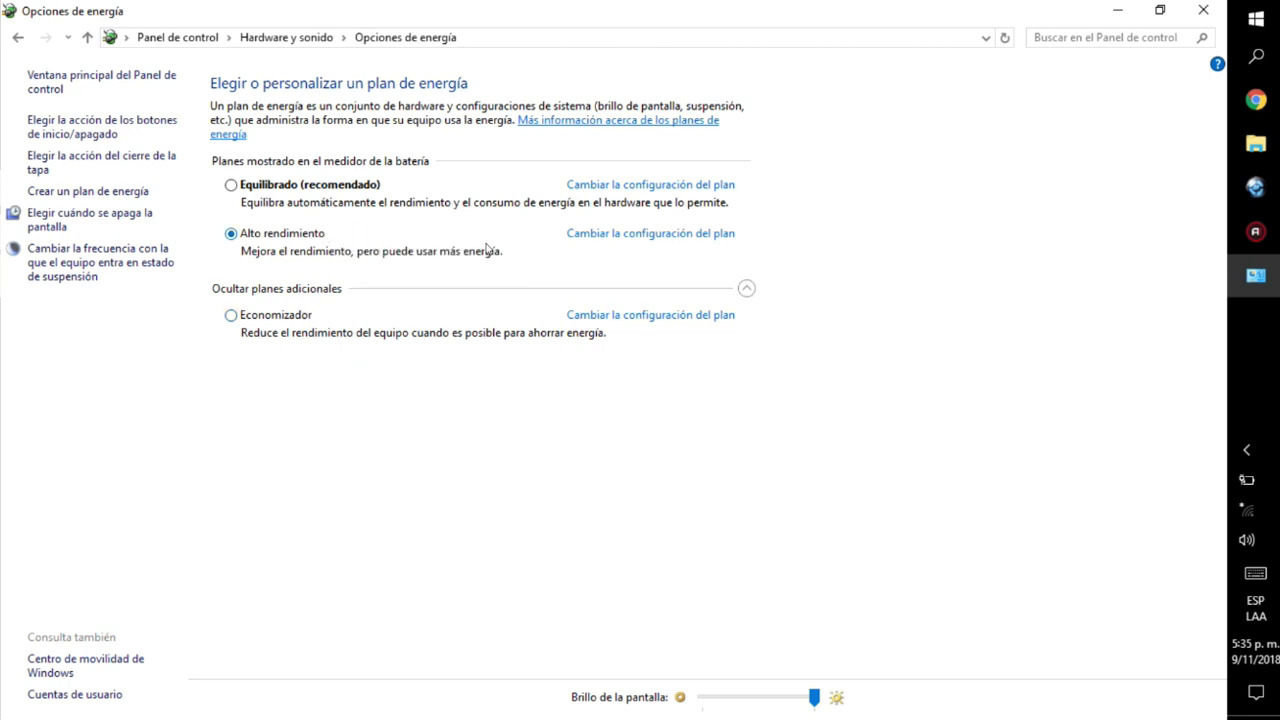
left_click(607, 240)
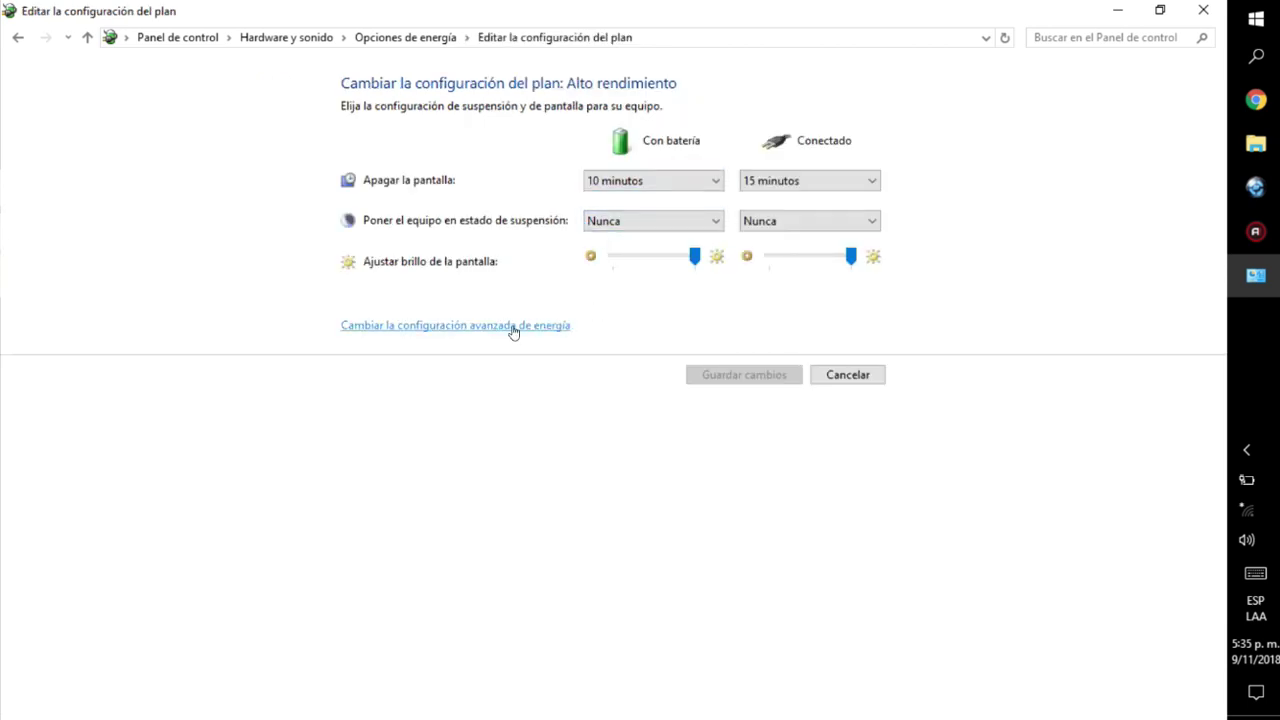
left_click(513, 330)
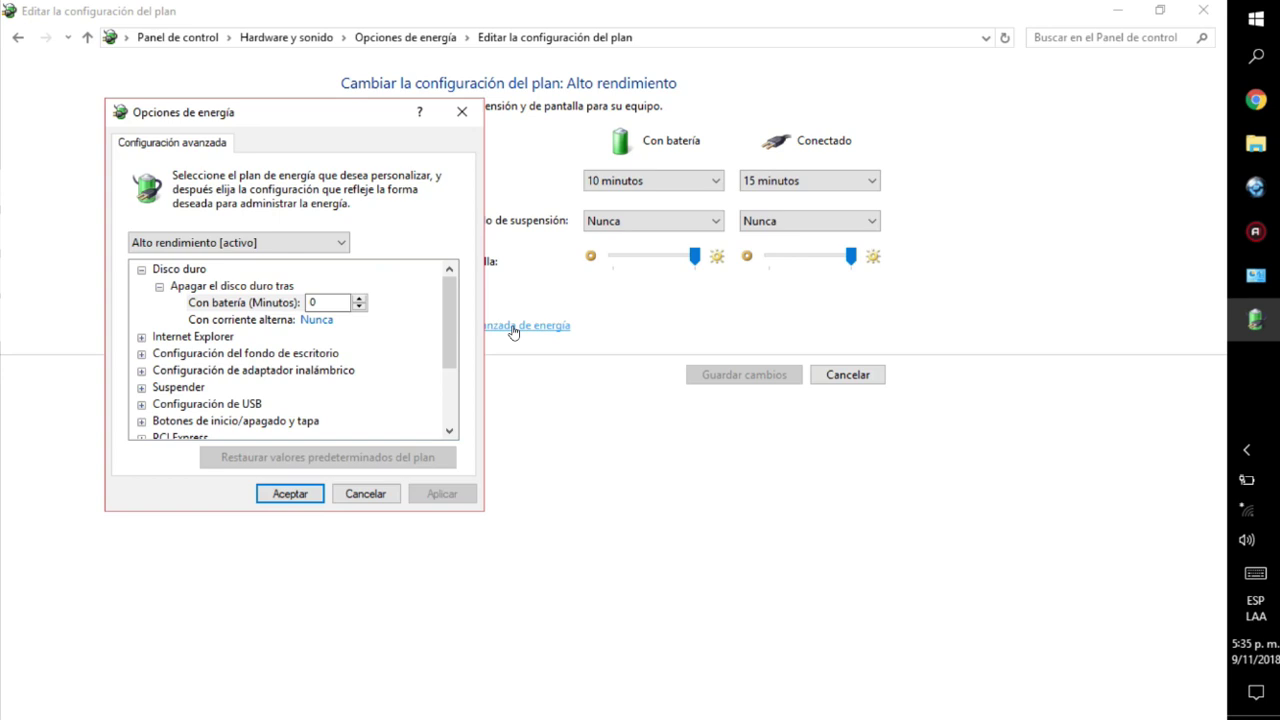
Check the hard disk turn-off times on battery and on mains power, and collapse that setting.
left_click(255, 287)
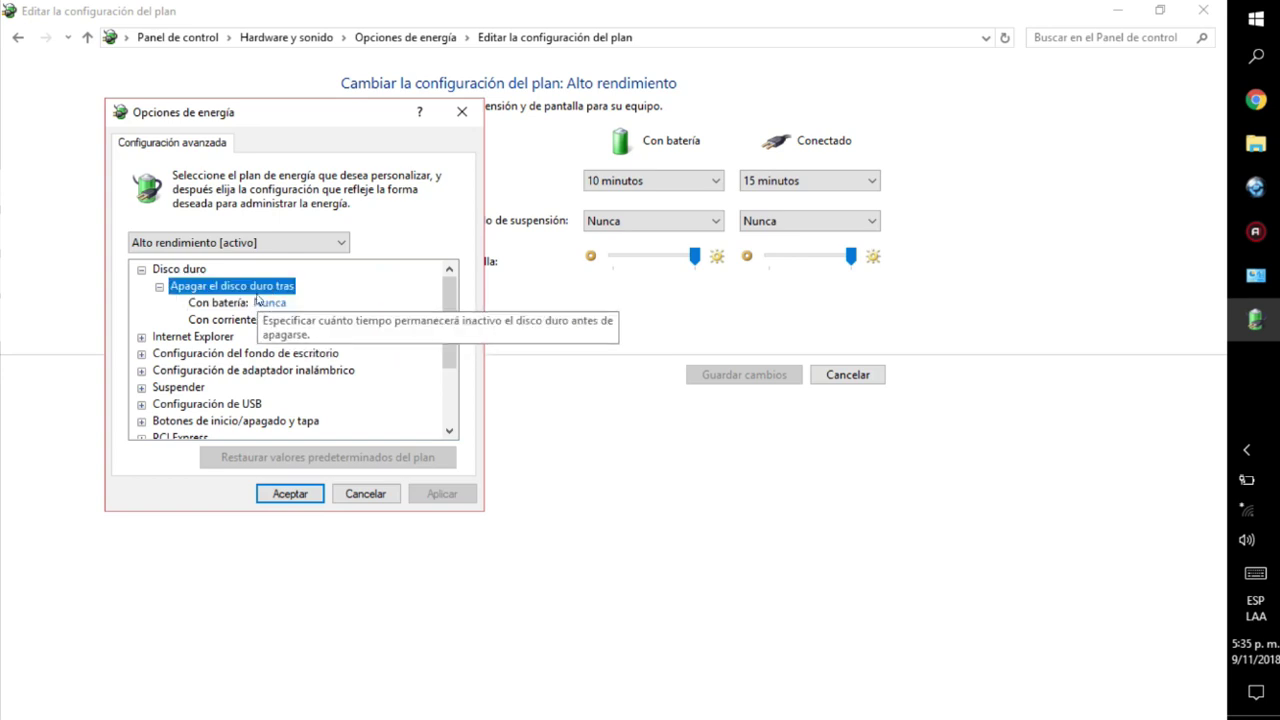
left_click(225, 302)
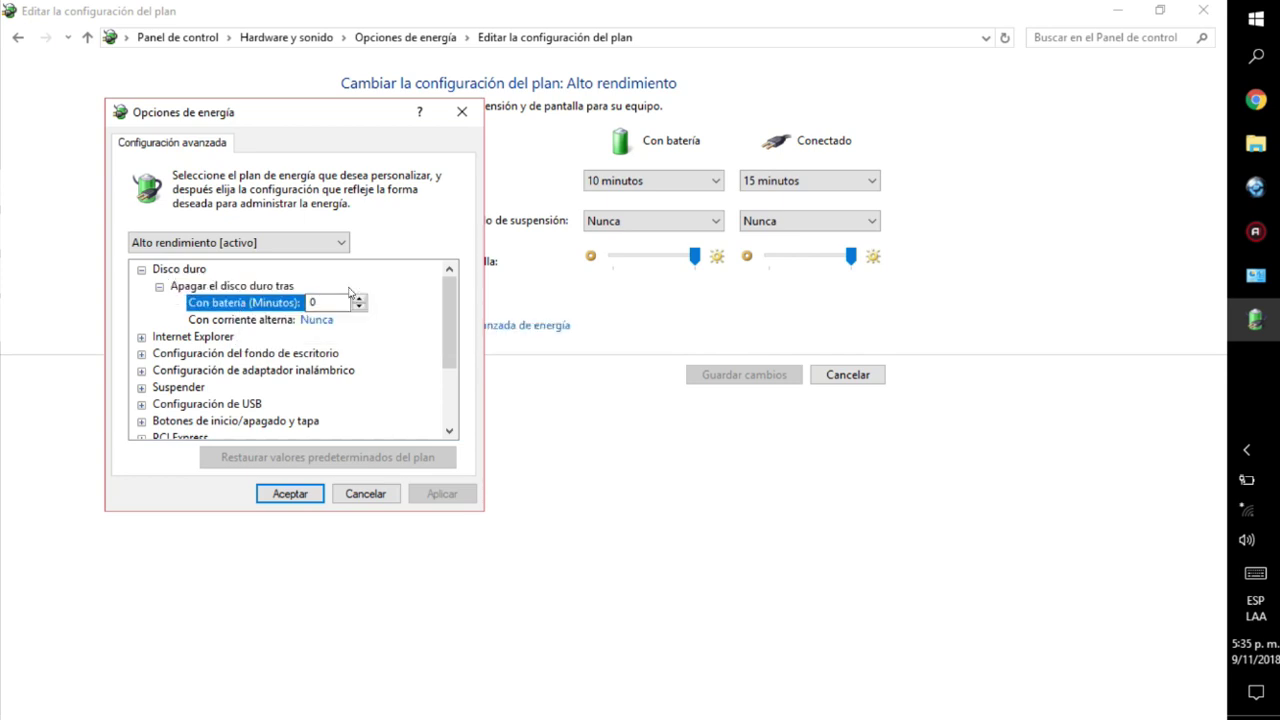
left_click(262, 320)
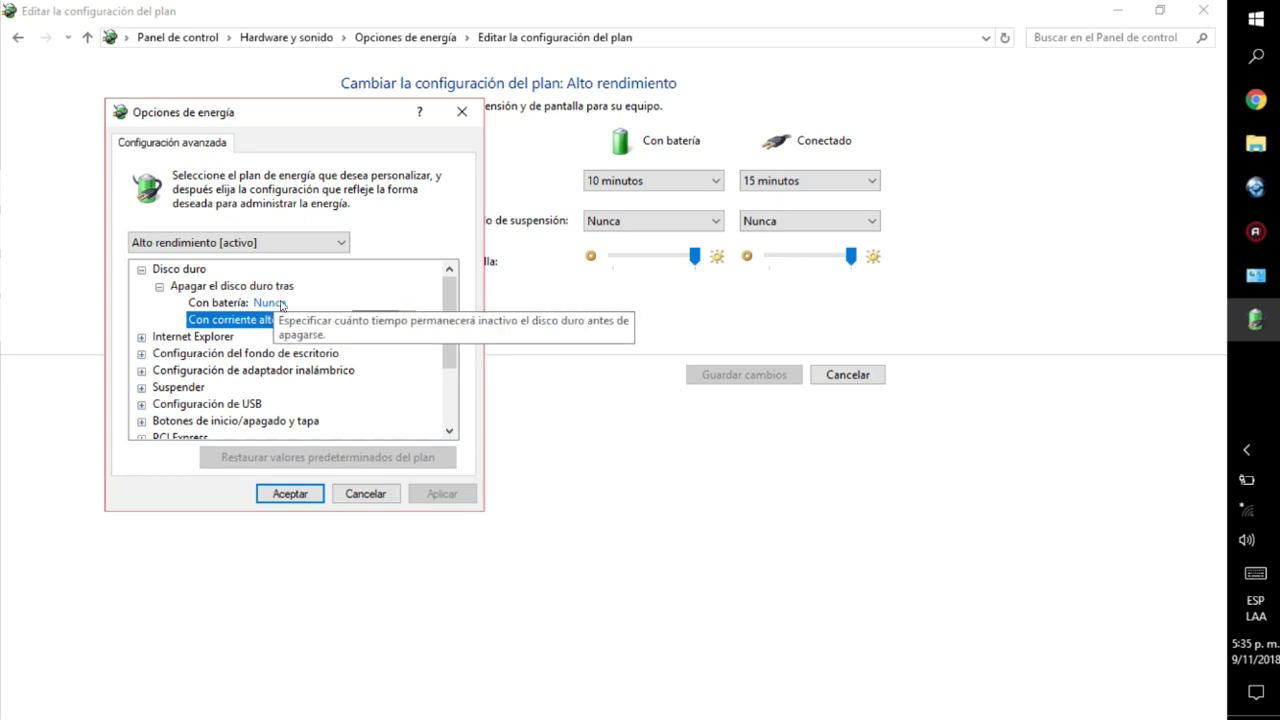
left_click(227, 302)
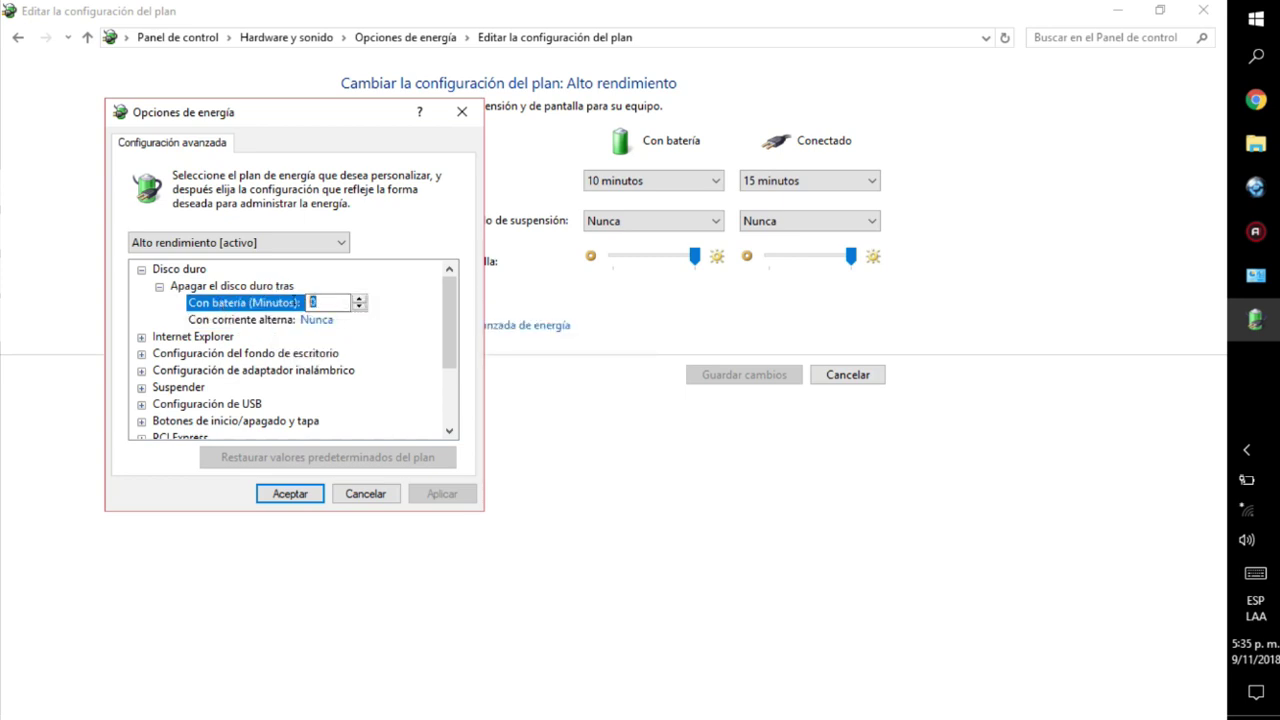
left_click(158, 286)
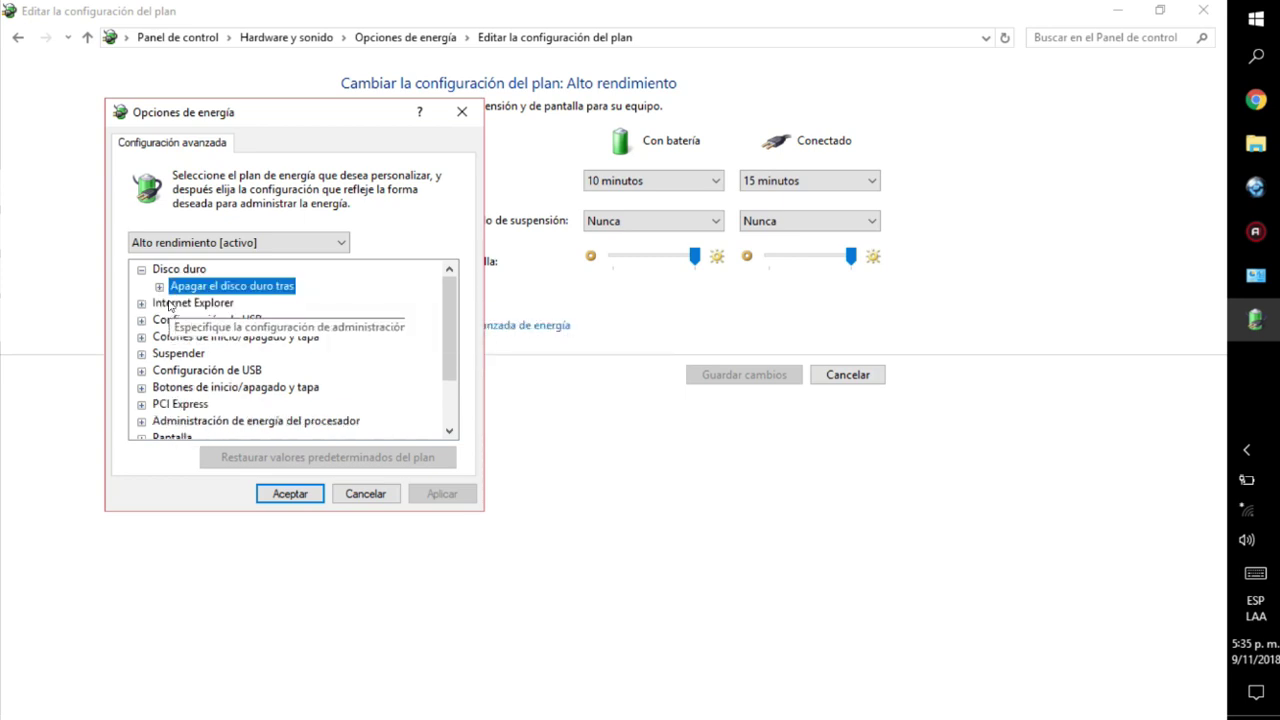
Check the processor's maximum frequency on battery and on mains power under Administración de energía del procesador.
scroll(150, 310, "down", 2)
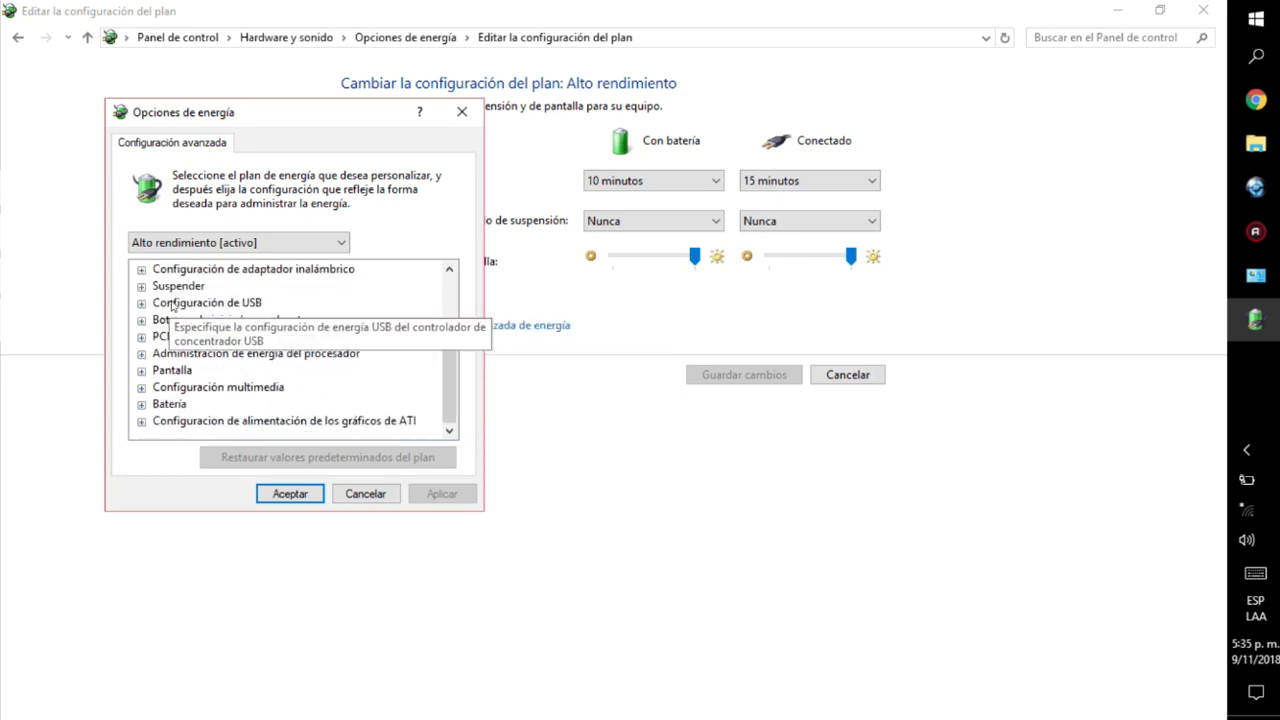
left_click(142, 355)
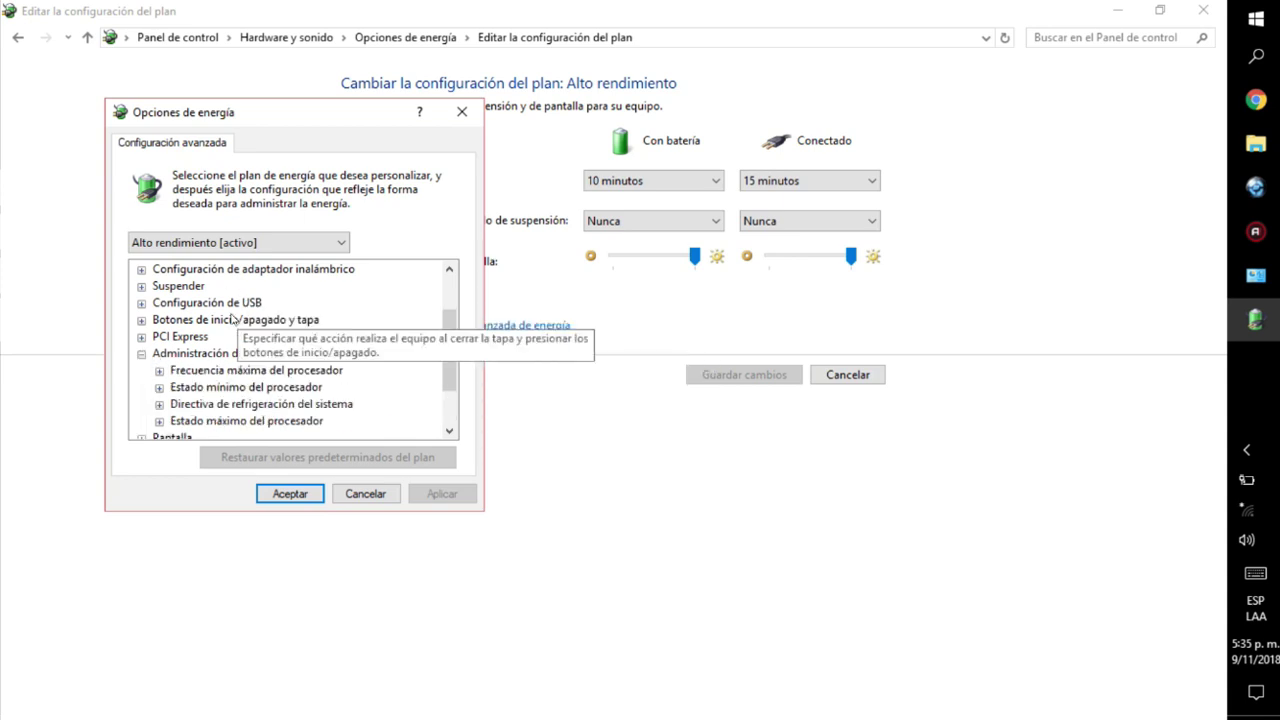
scroll(162, 310, "down", 2)
left_click(159, 303)
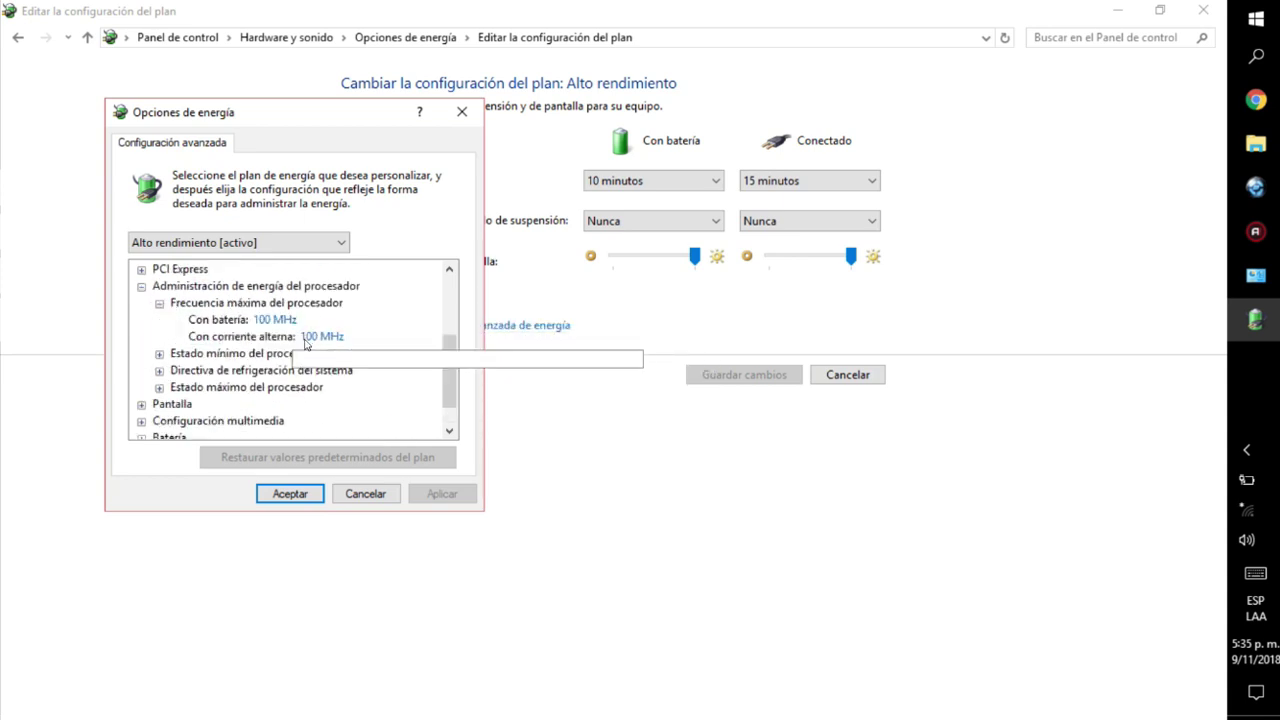
left_click(238, 320)
left_click(261, 337)
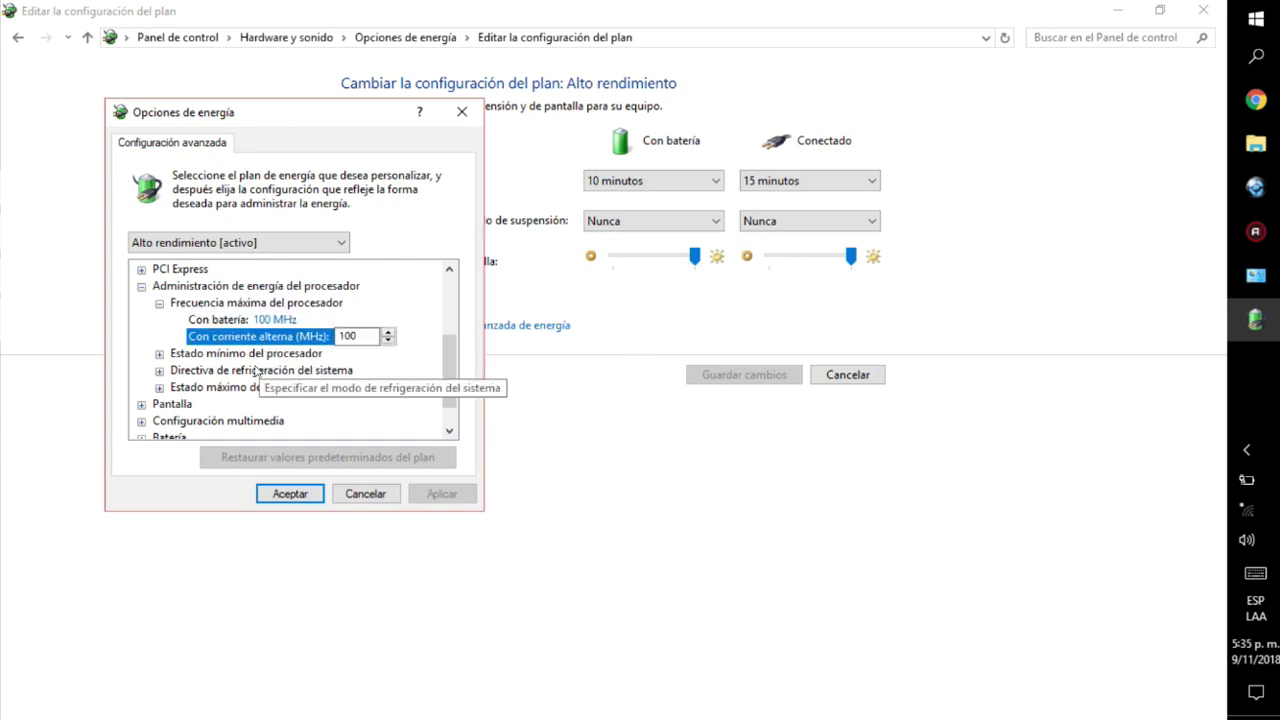
scroll(250, 368, "down", 1)
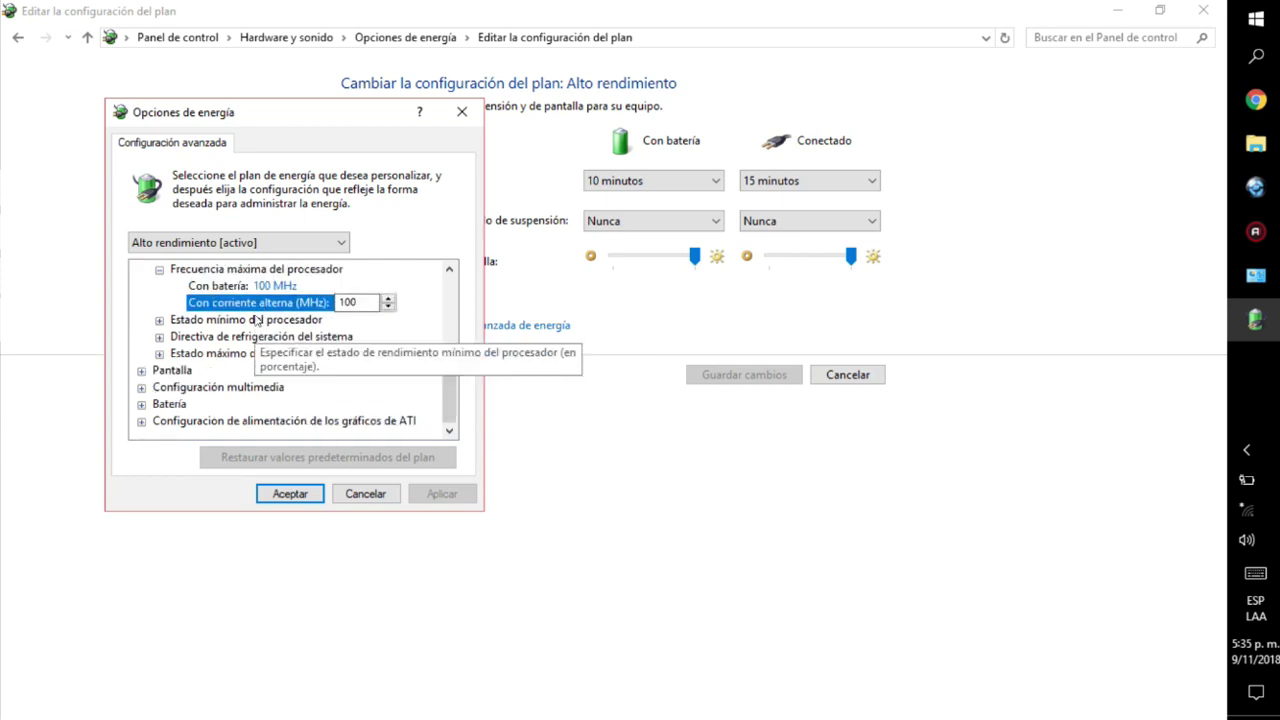
Check the minimum and maximum processor state percentages on battery and on mains power.
left_click(159, 319)
left_click(286, 336)
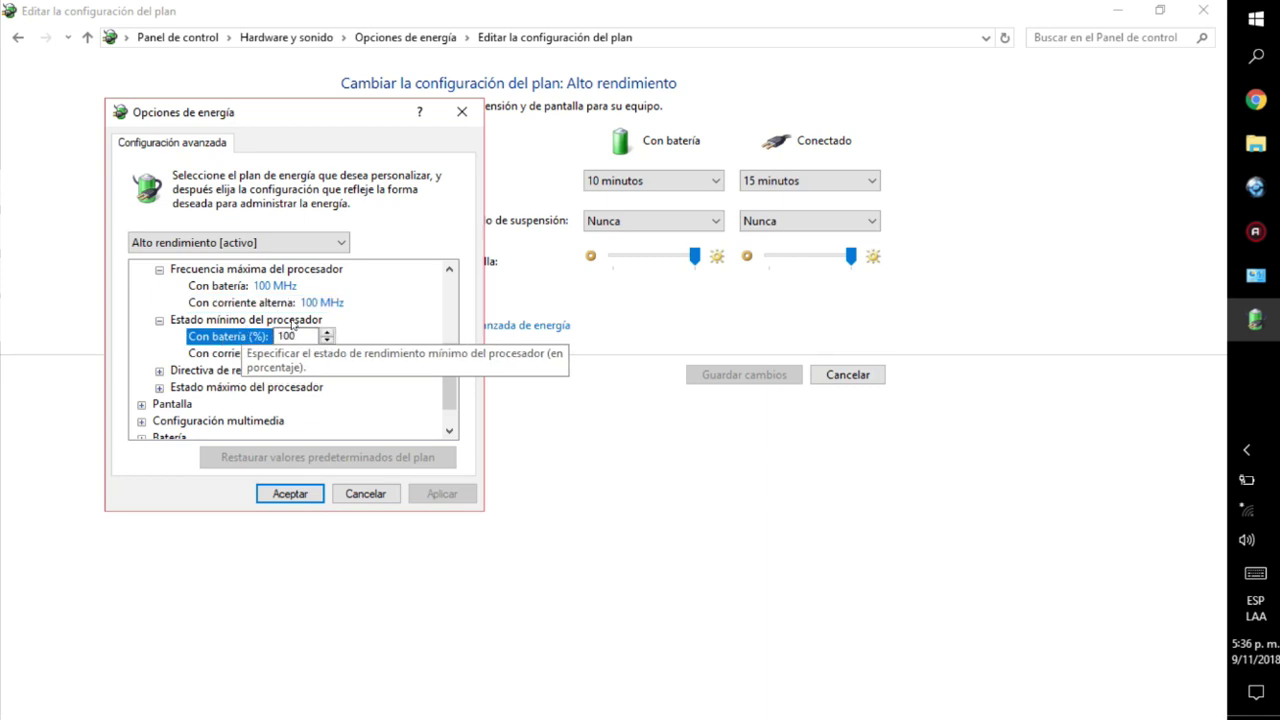
left_click(260, 355)
scroll(205, 352, "down", 1)
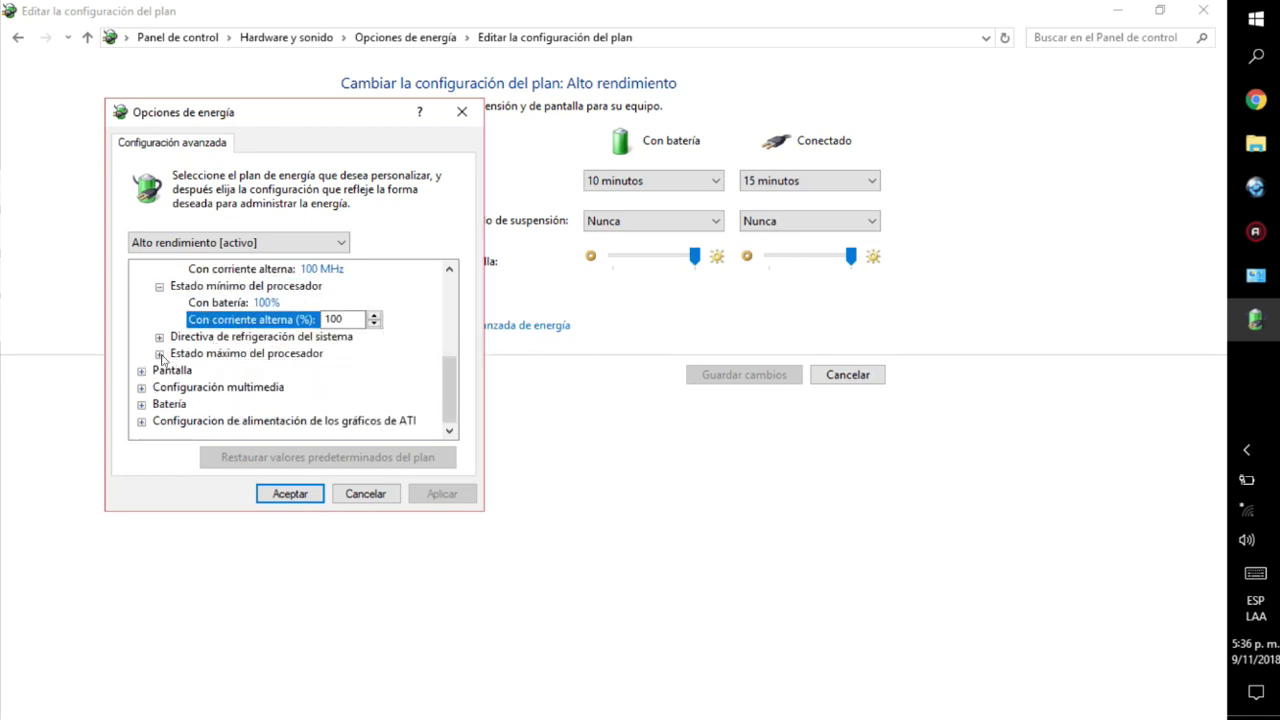
left_click(160, 354)
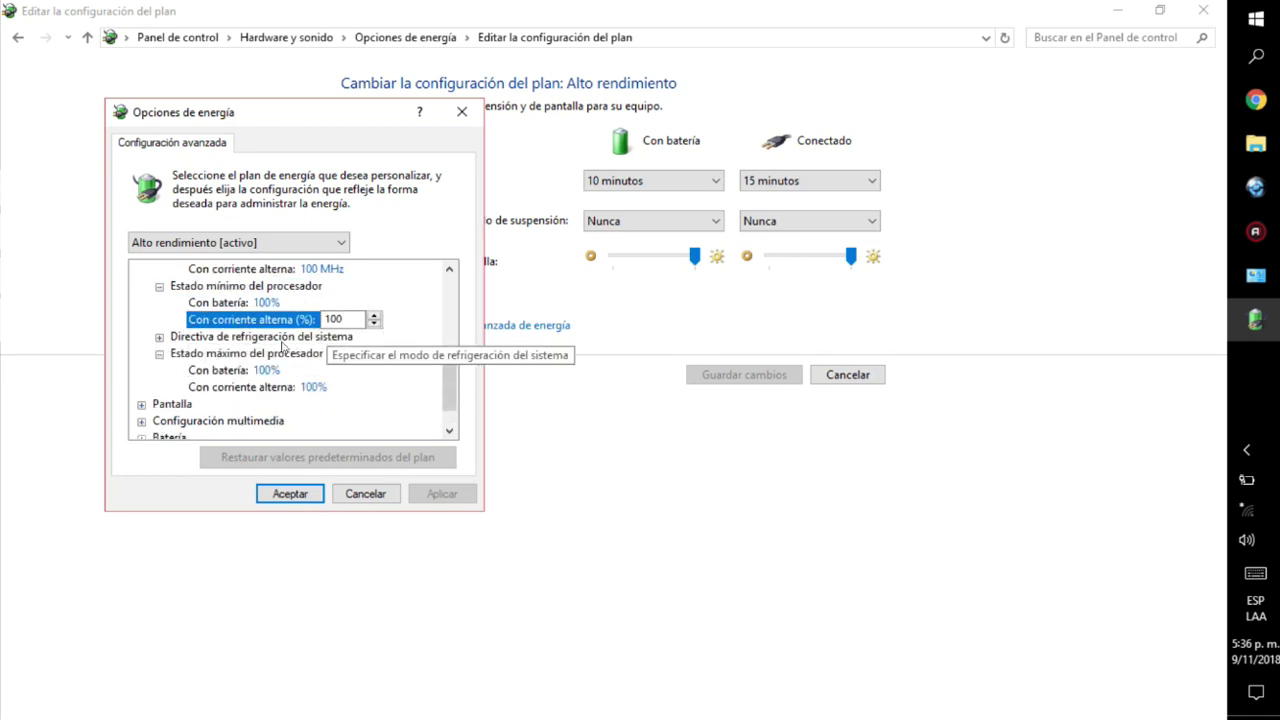
left_click(228, 371)
left_click(257, 388)
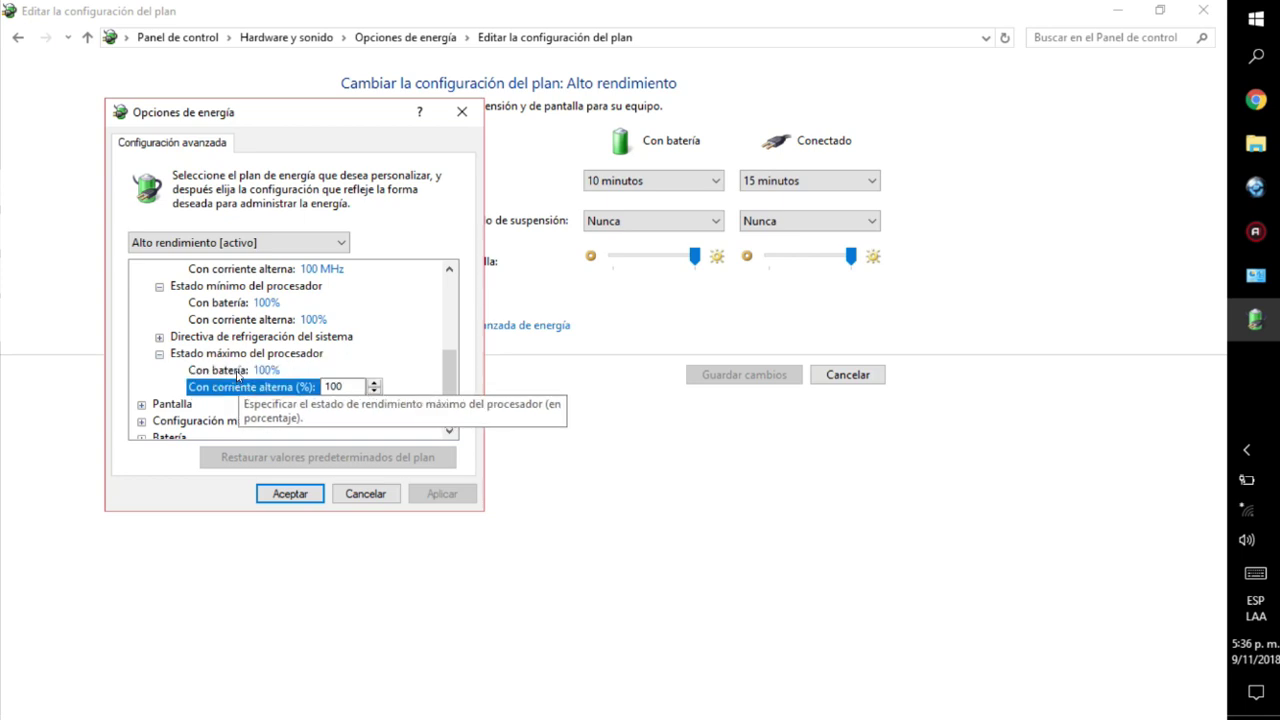
Set the system cooling policy on battery to Activo and check the policy for mains power.
left_click(234, 337)
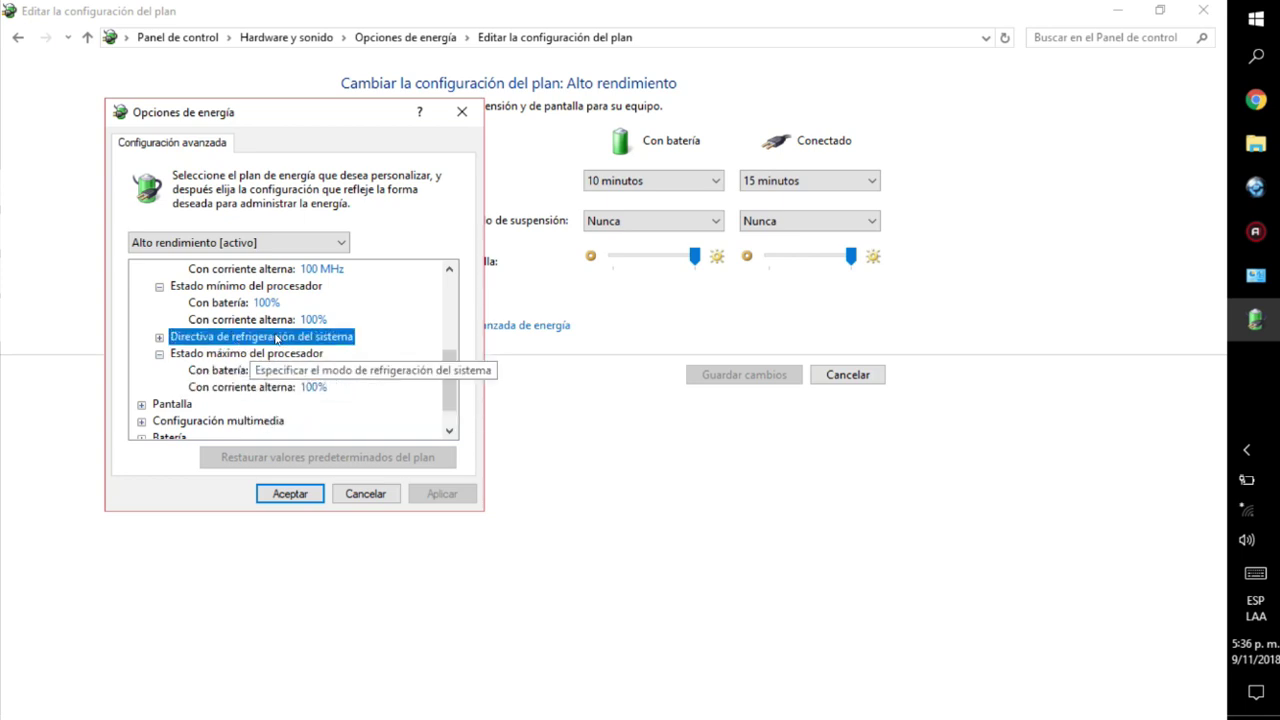
left_click(159, 337)
left_click(215, 355)
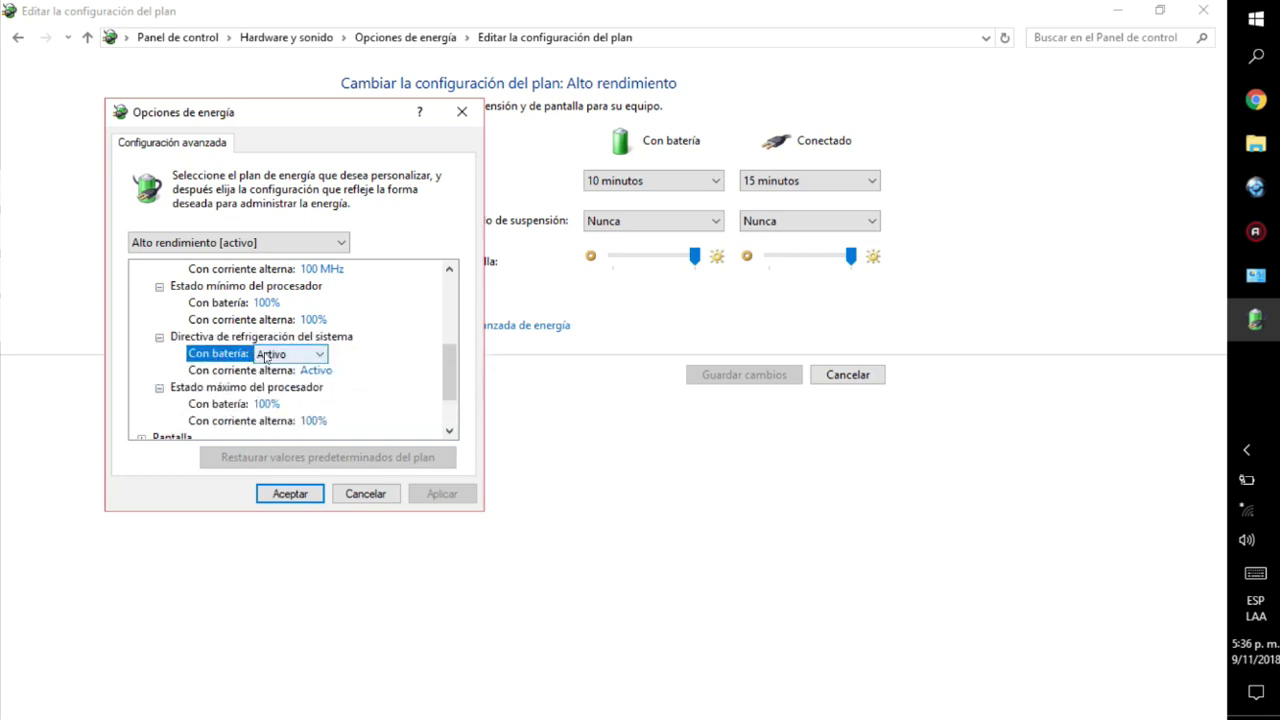
left_click(290, 354)
left_click(285, 364)
left_click(296, 371)
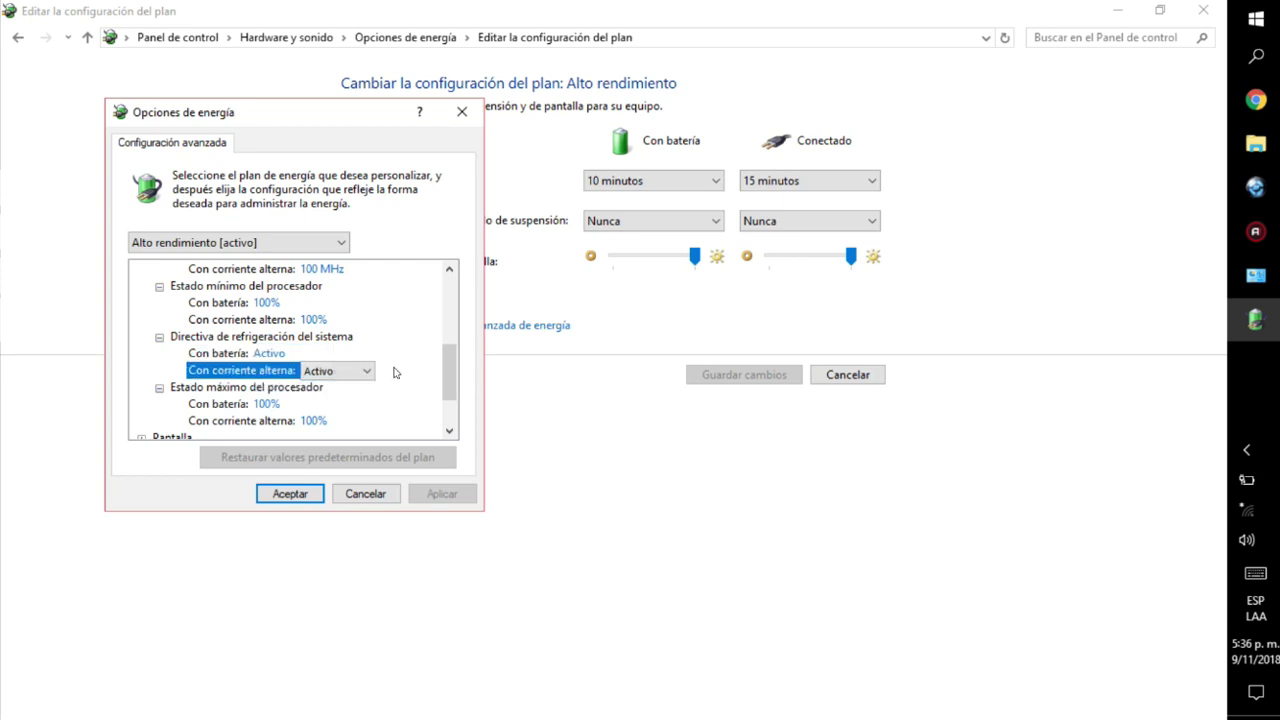
Set the maximum processor state on battery to 100% and accept the advanced power settings.
left_click(267, 403)
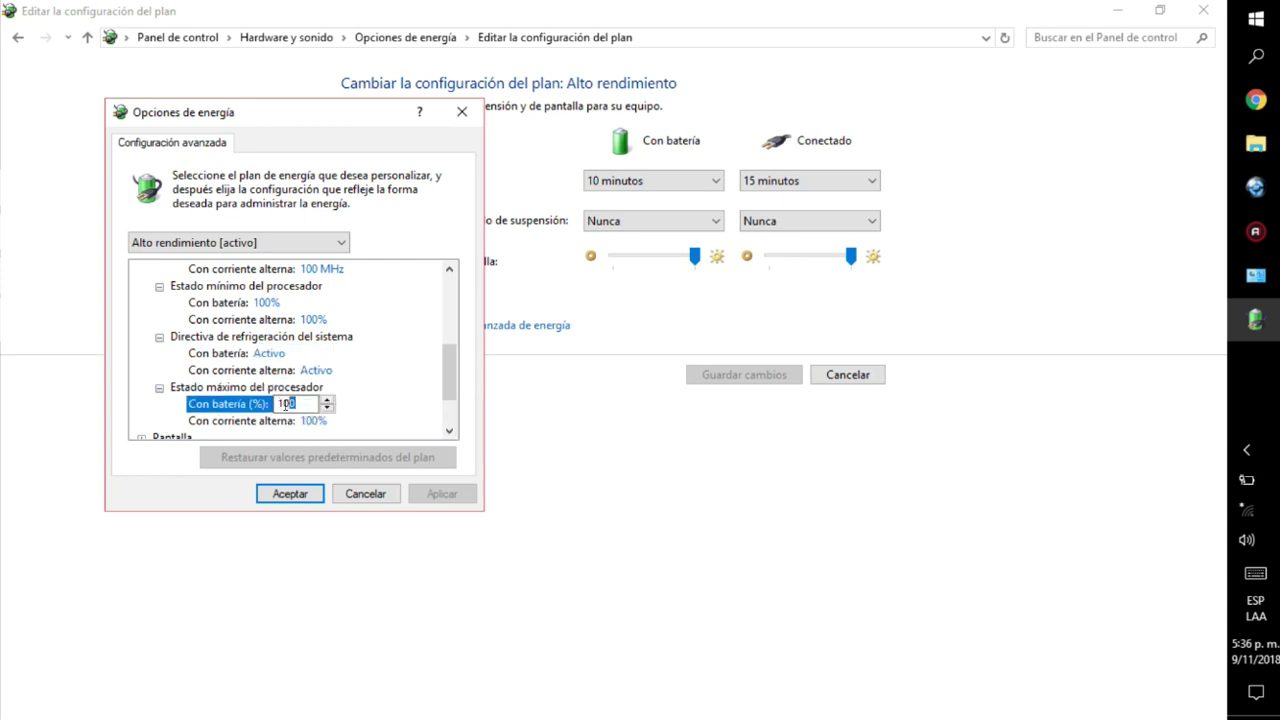
type("100")
left_click(440, 494)
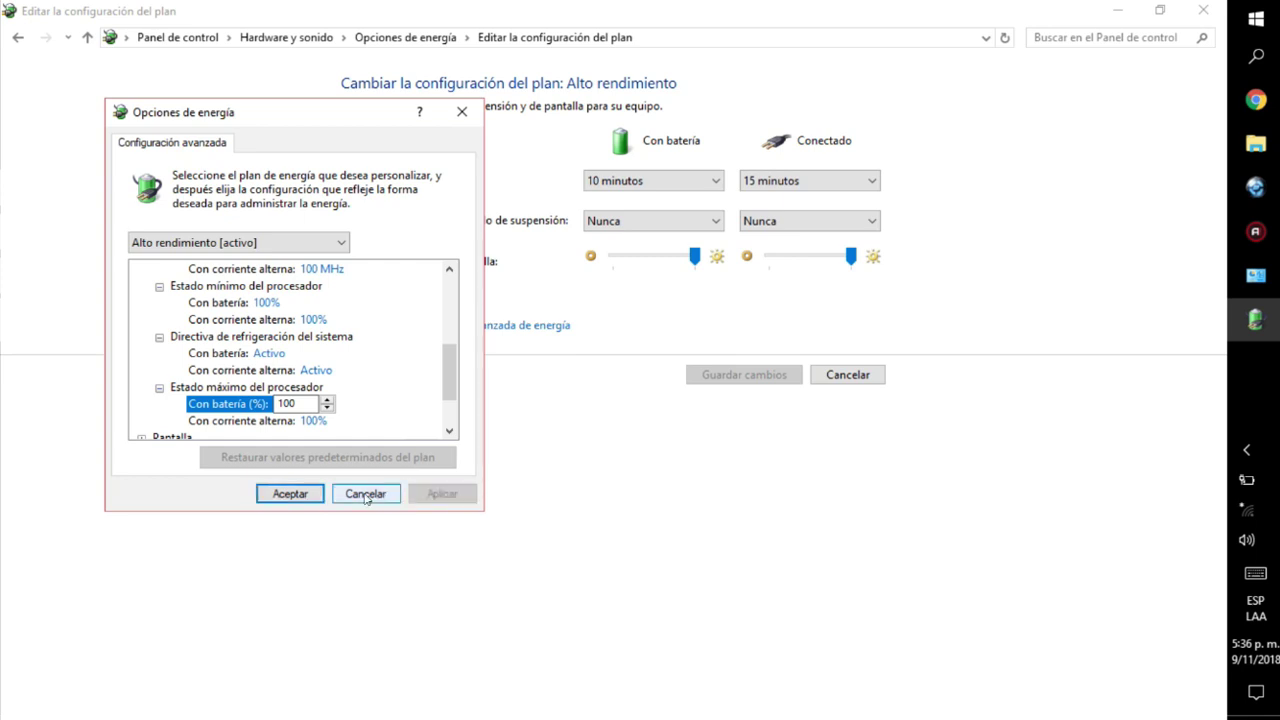
left_click(285, 494)
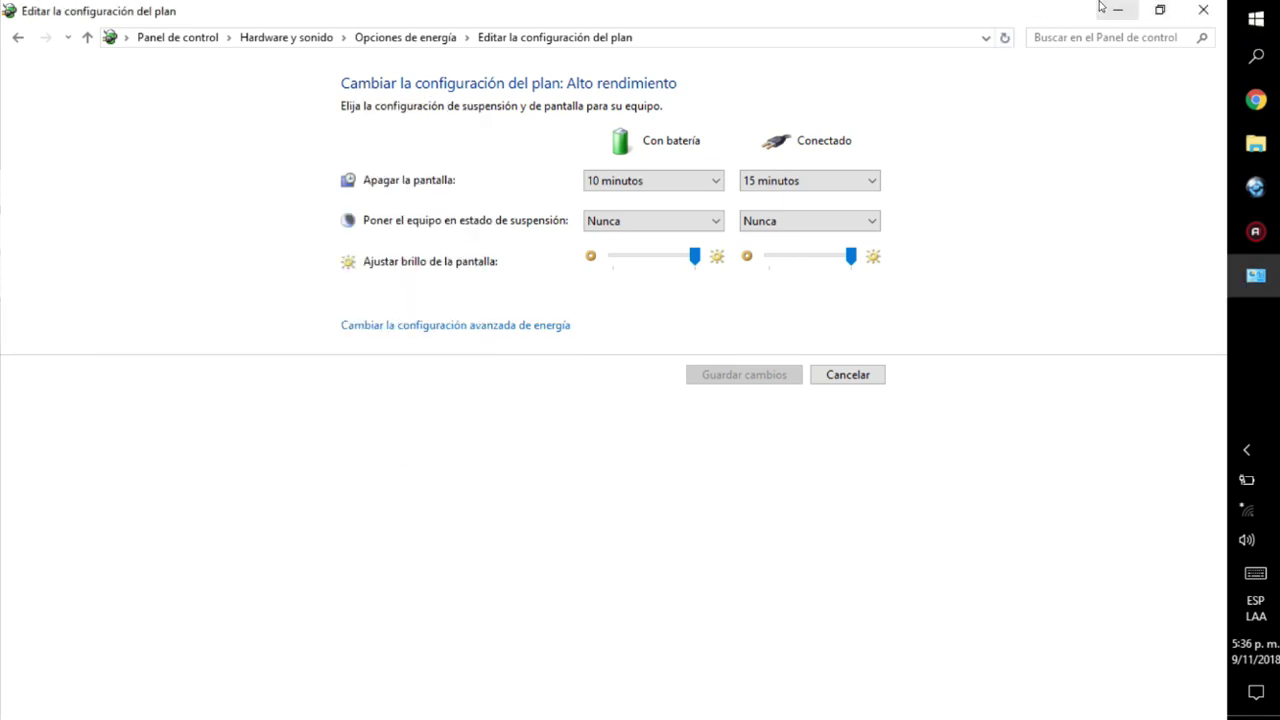
Close the power plan settings and move the Creative Destruction shortcut directly above Rules of Survival on the desktop.
left_click(1203, 9)
left_click_drag(588, 150, 1185, 55)
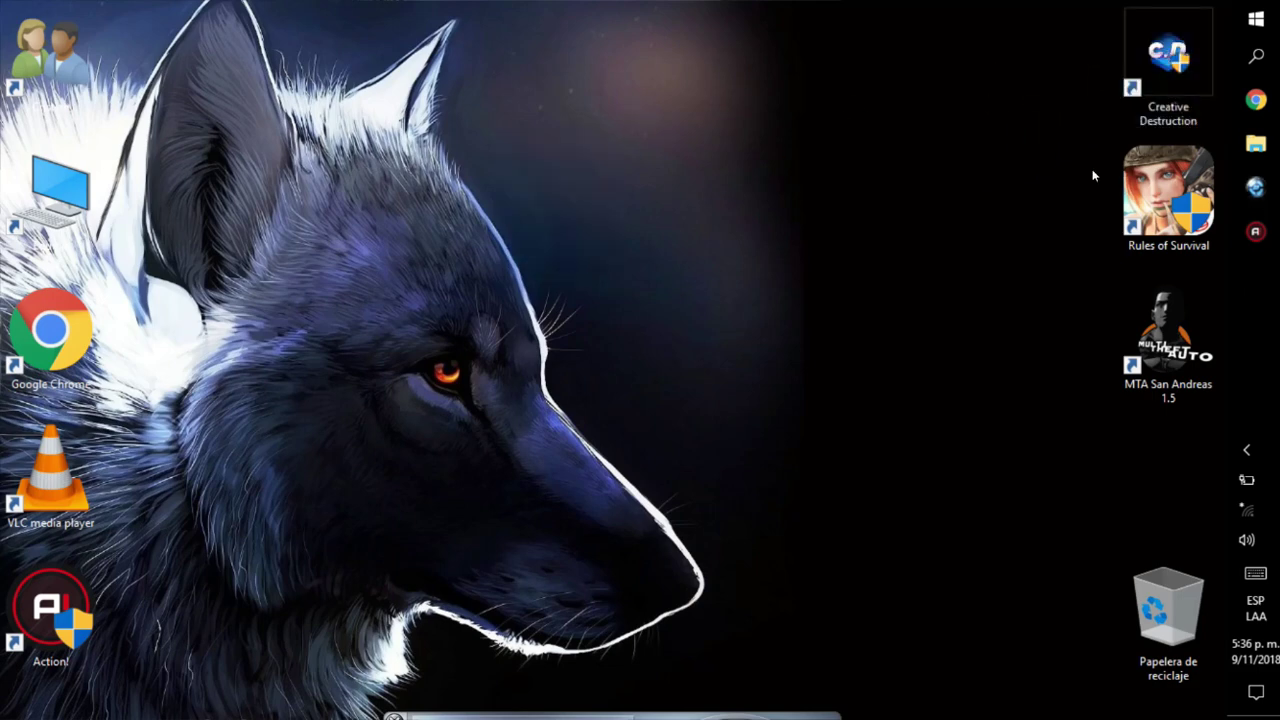
Open Este equipo, examine the computer's system properties, and return to the Este equipo window.
left_click(1256, 18)
left_click(265, 38)
double_click(60, 185)
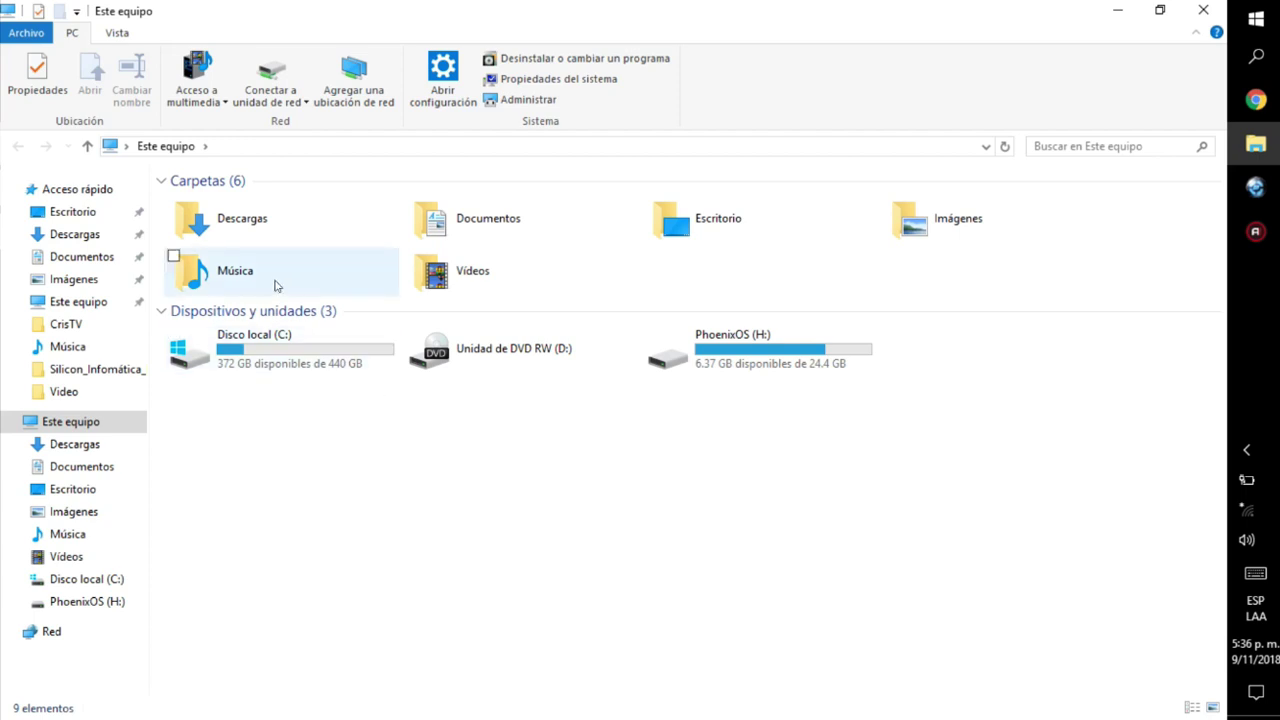
left_click(281, 238)
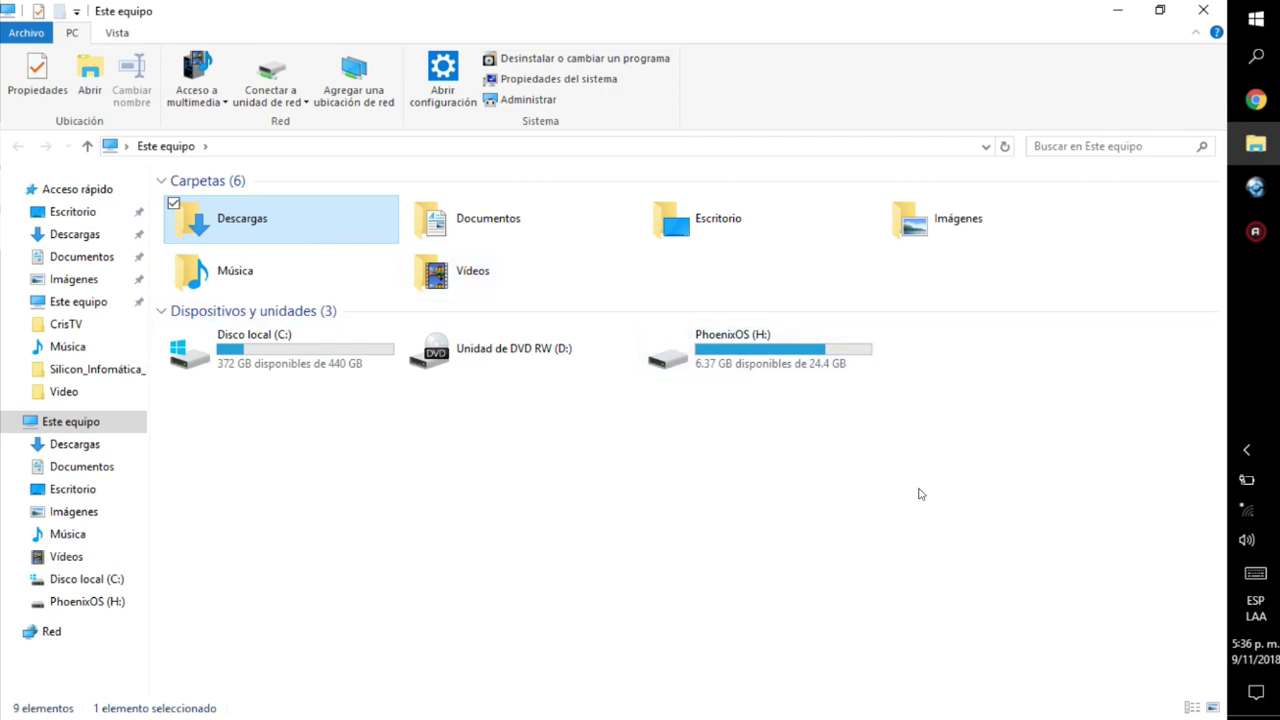
left_click_drag(917, 491, 644, 586)
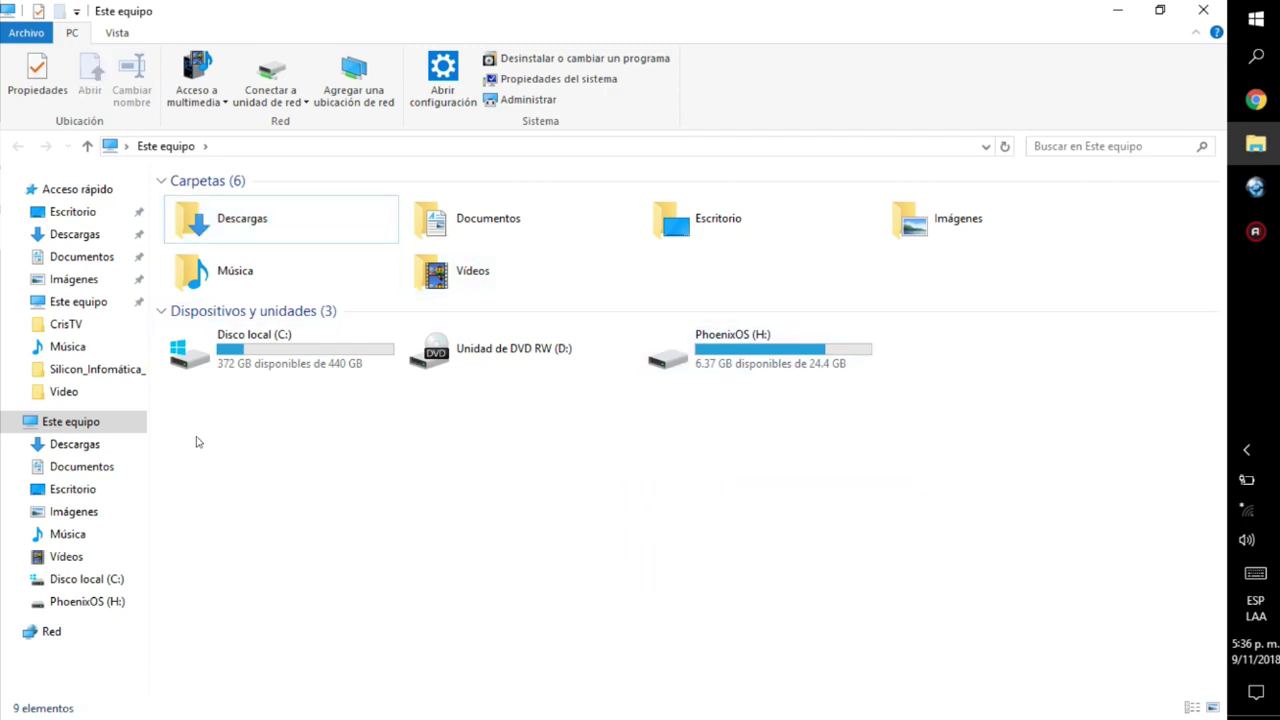
left_click(37, 78)
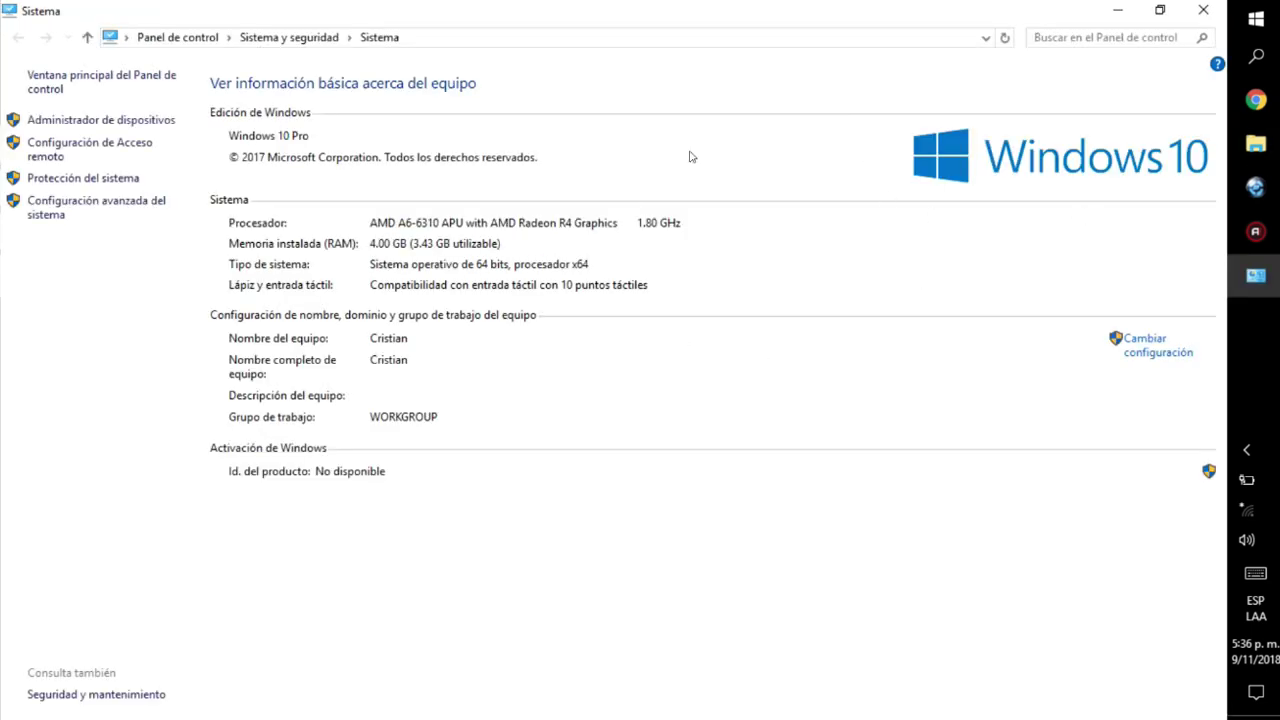
left_click(1256, 144)
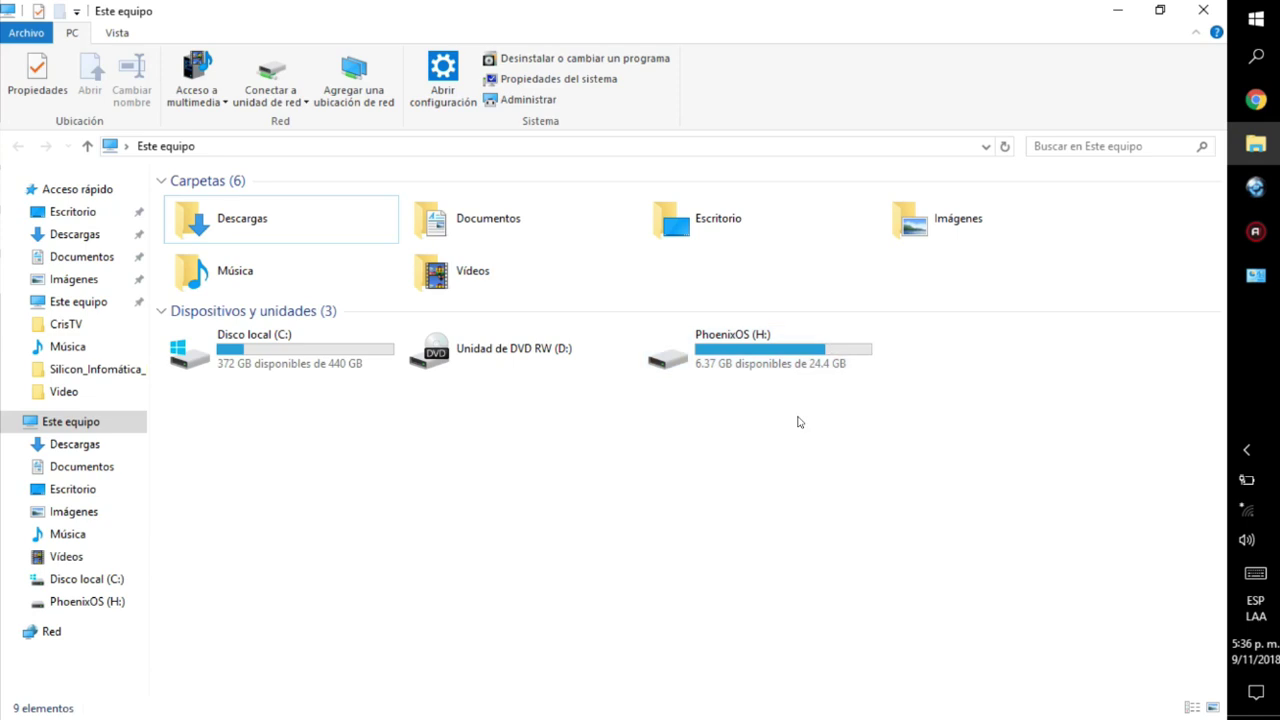
Open the computer's system properties, go to Configuración avanzada del sistema, and bring up the performance options.
right_click(822, 446)
left_click(740, 628)
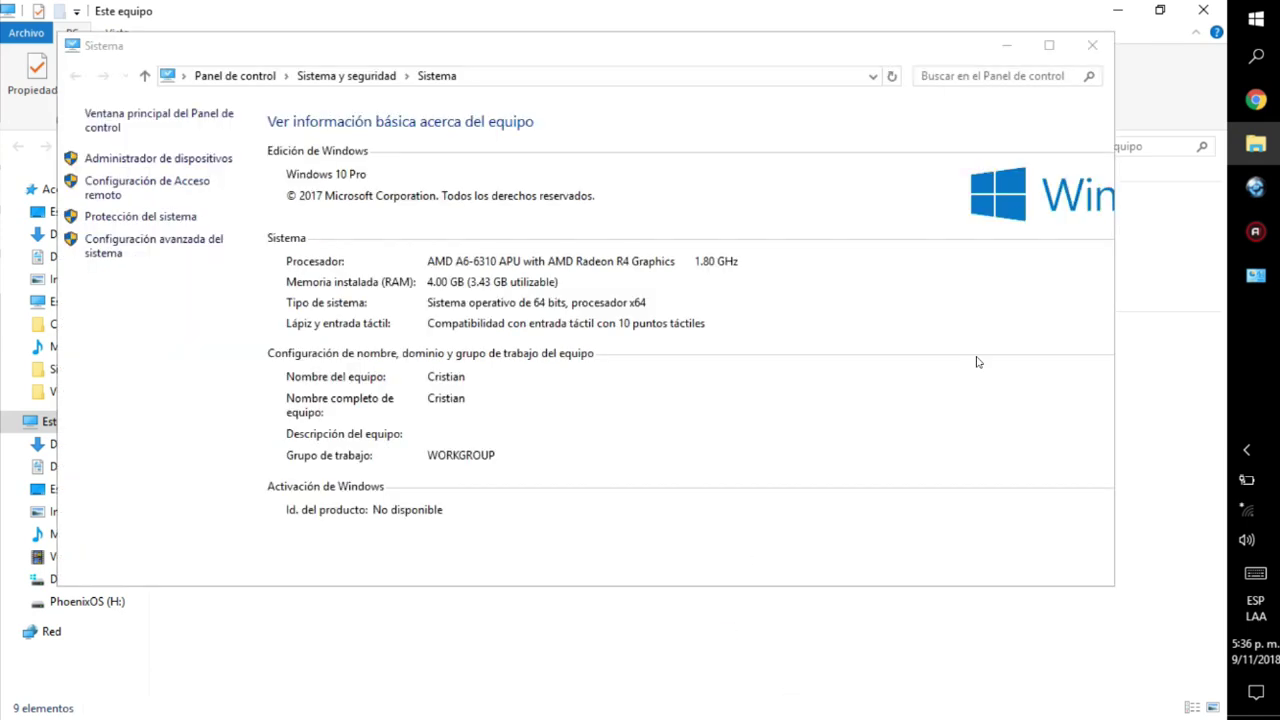
left_click(1049, 45)
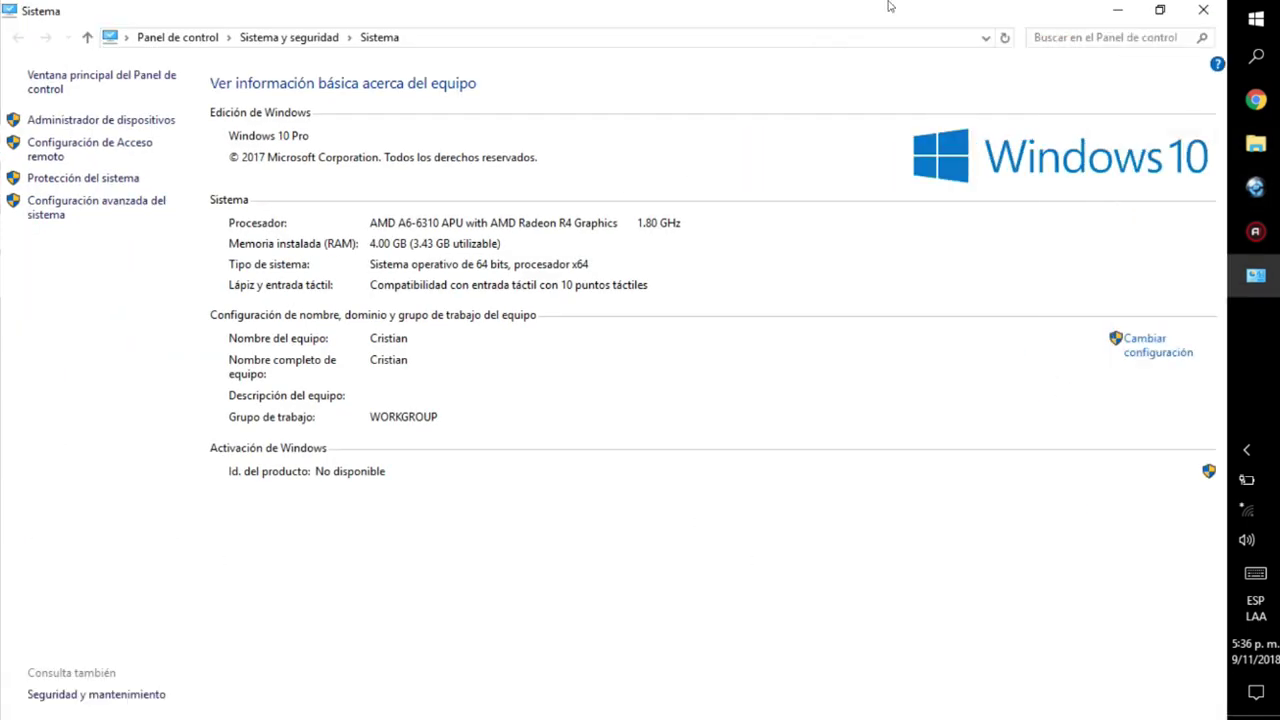
left_click(145, 219)
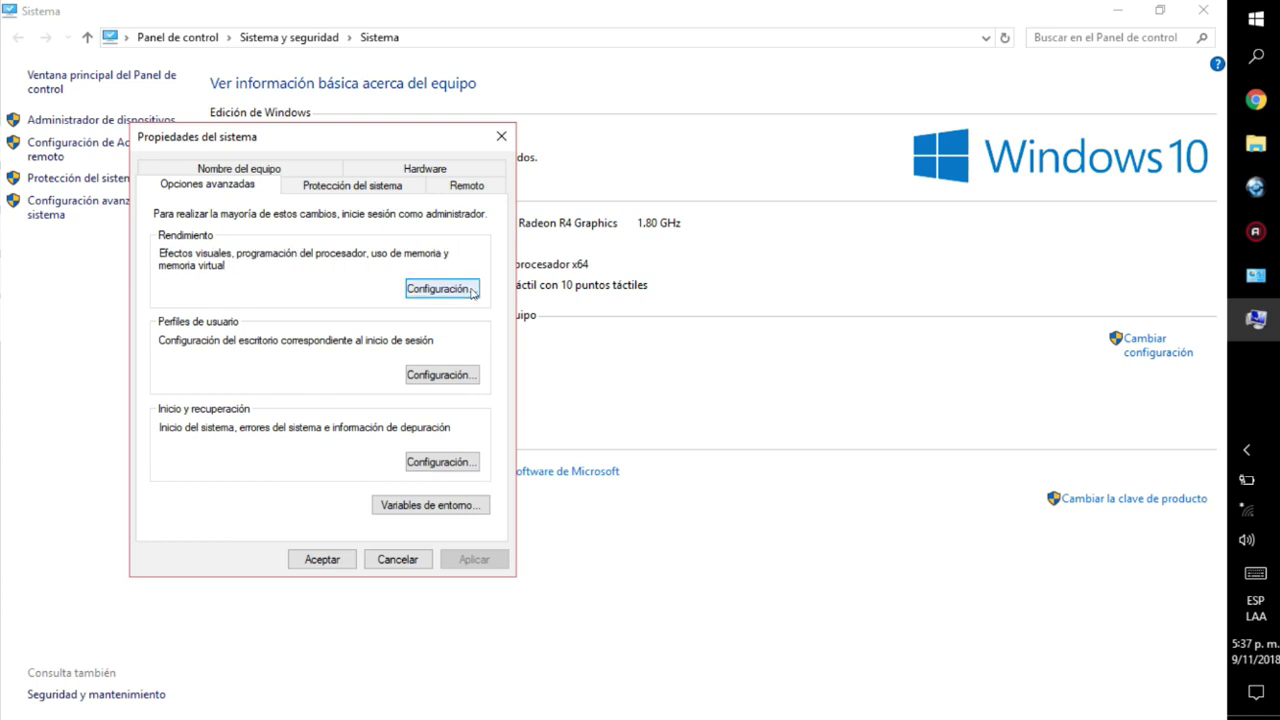
key("Return")
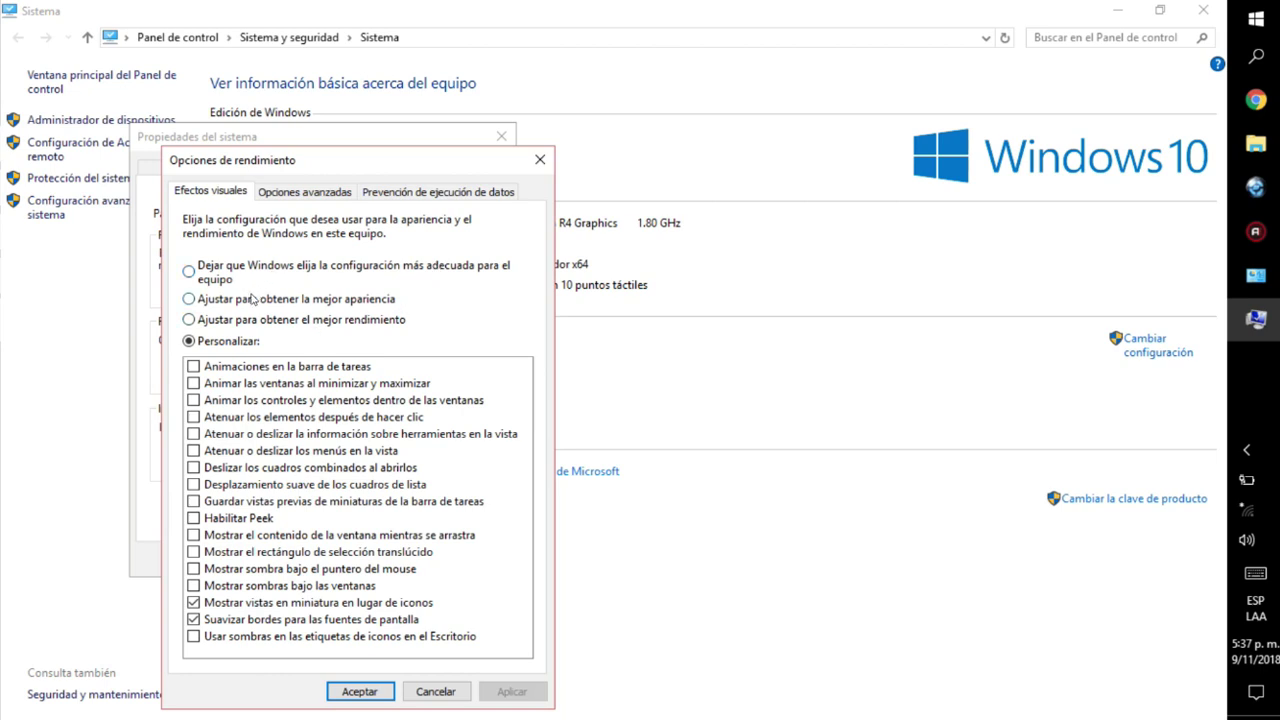
Adjust visual effects for best performance, keeping only Suavizar bordes para las fuentes de pantalla and Mostrar vistas en miniatura en lugar de iconos enabled.
left_click(353, 269)
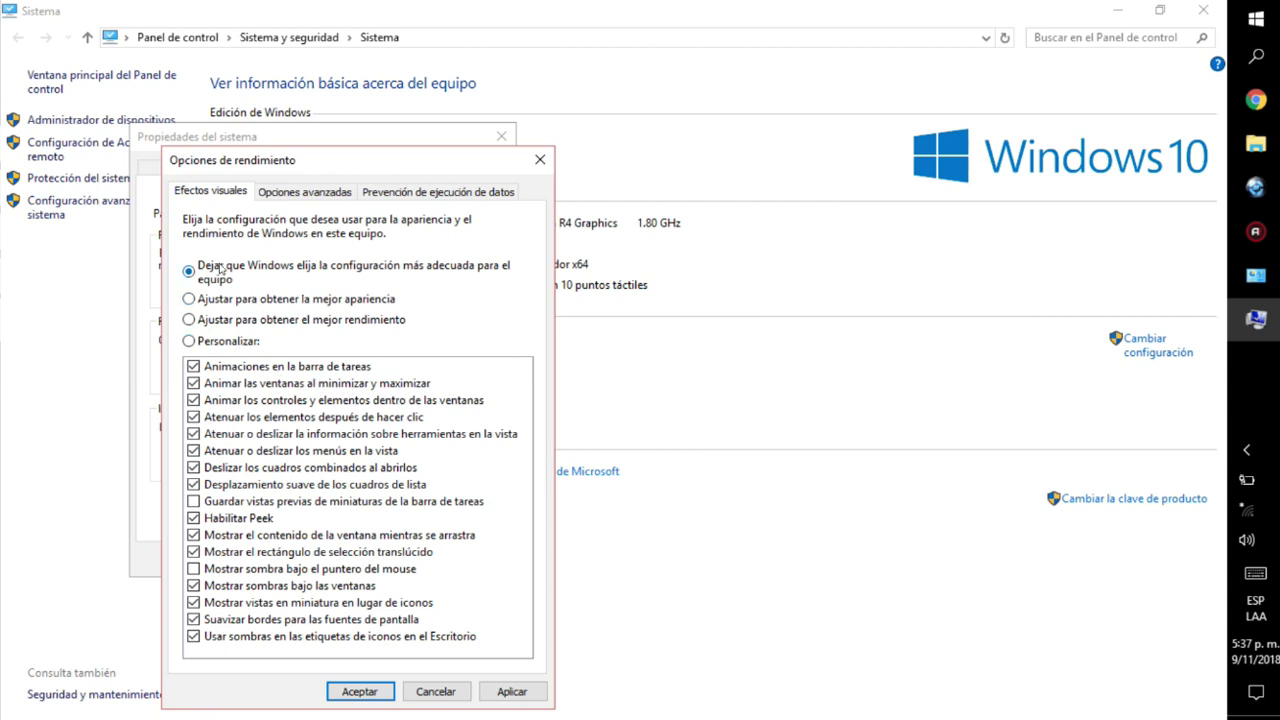
left_click(256, 321)
left_click(212, 620)
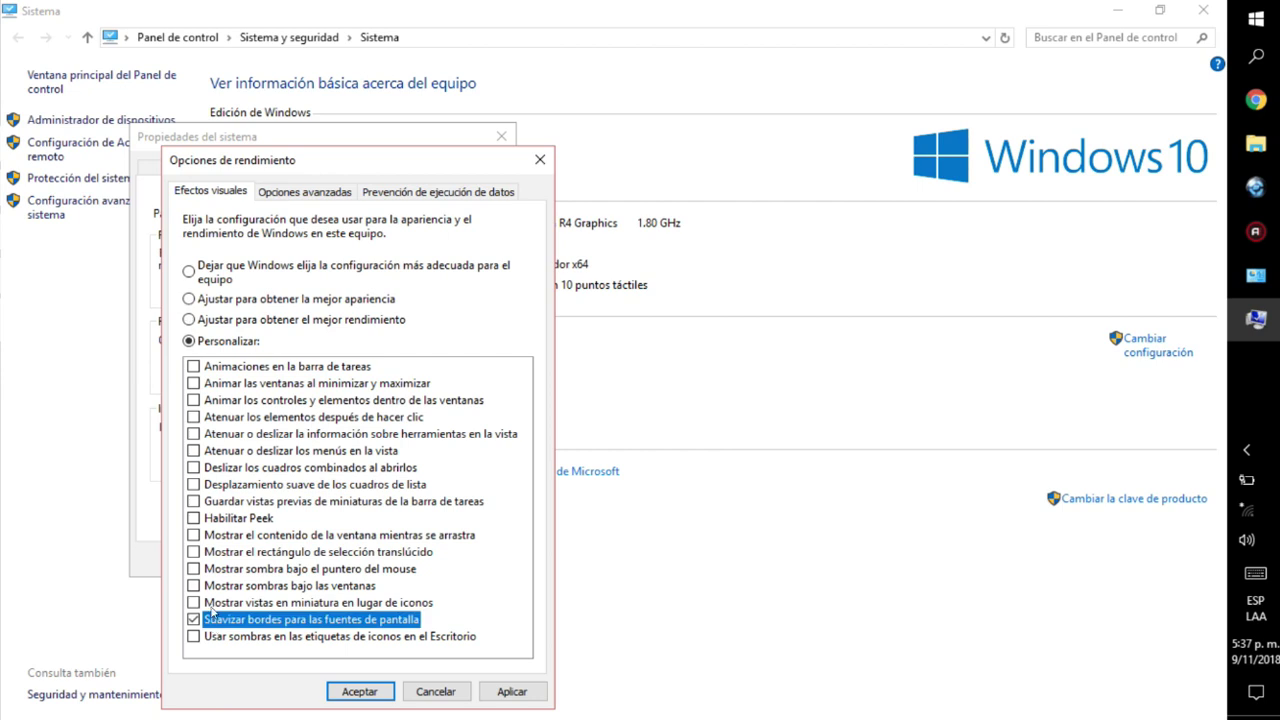
left_click(290, 603)
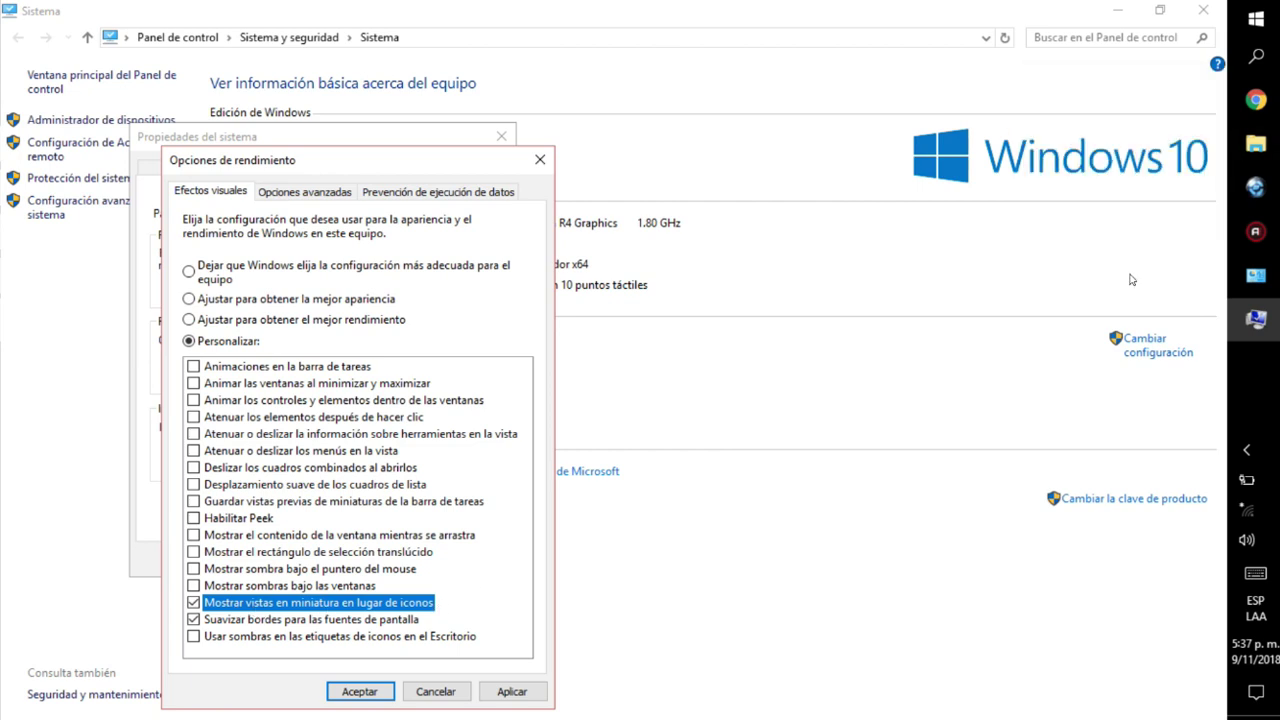
Switch to the Este equipo window and look through the Documentos and Descargas folders.
mouse_move(1255, 145)
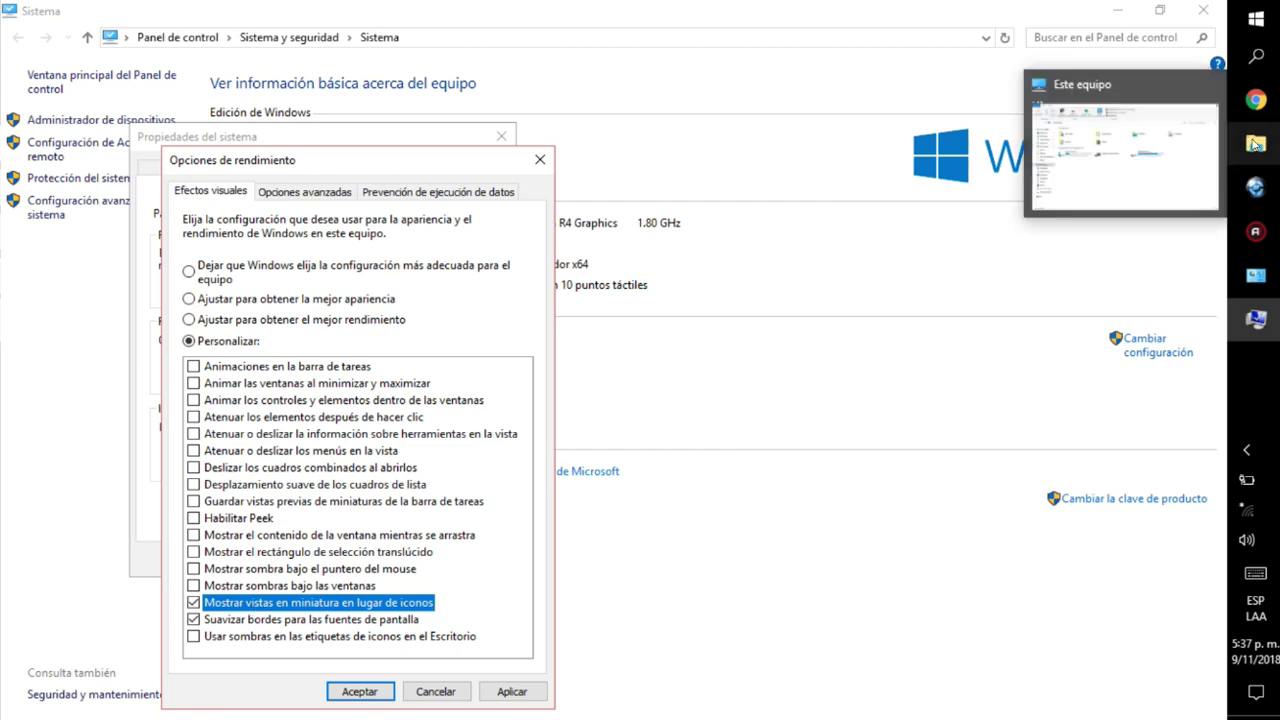
left_click(1168, 168)
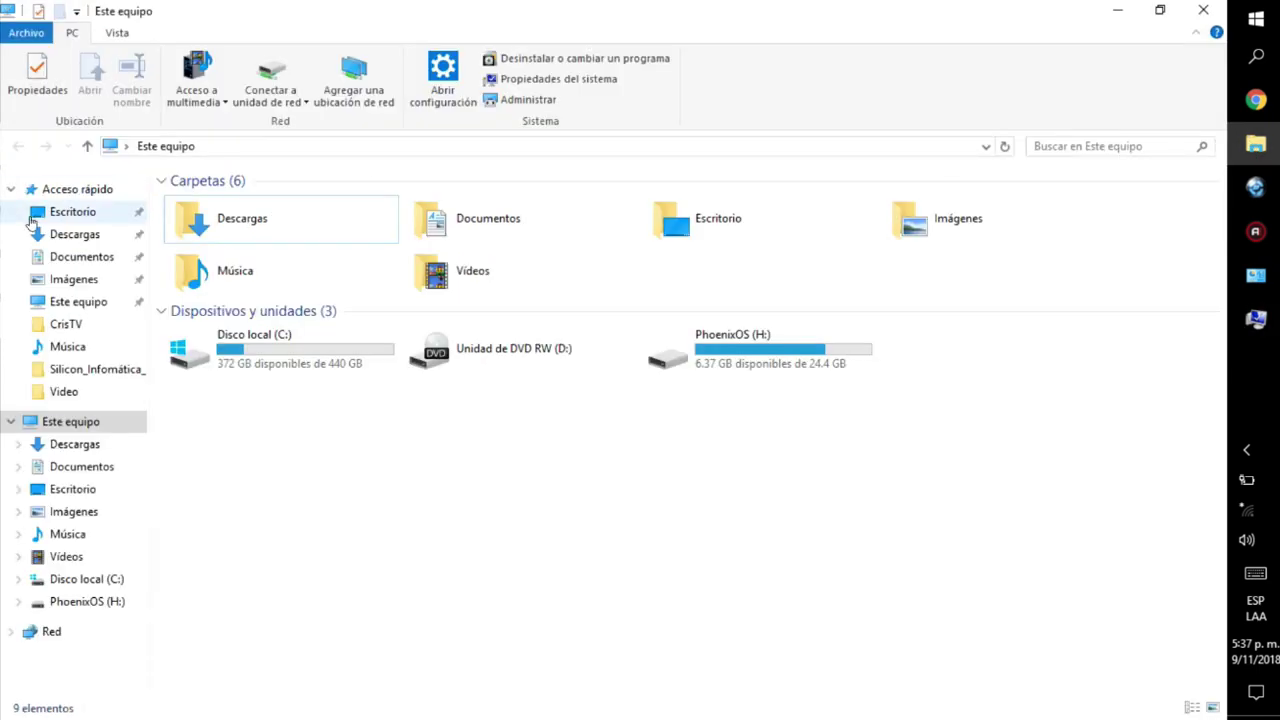
left_click(86, 260)
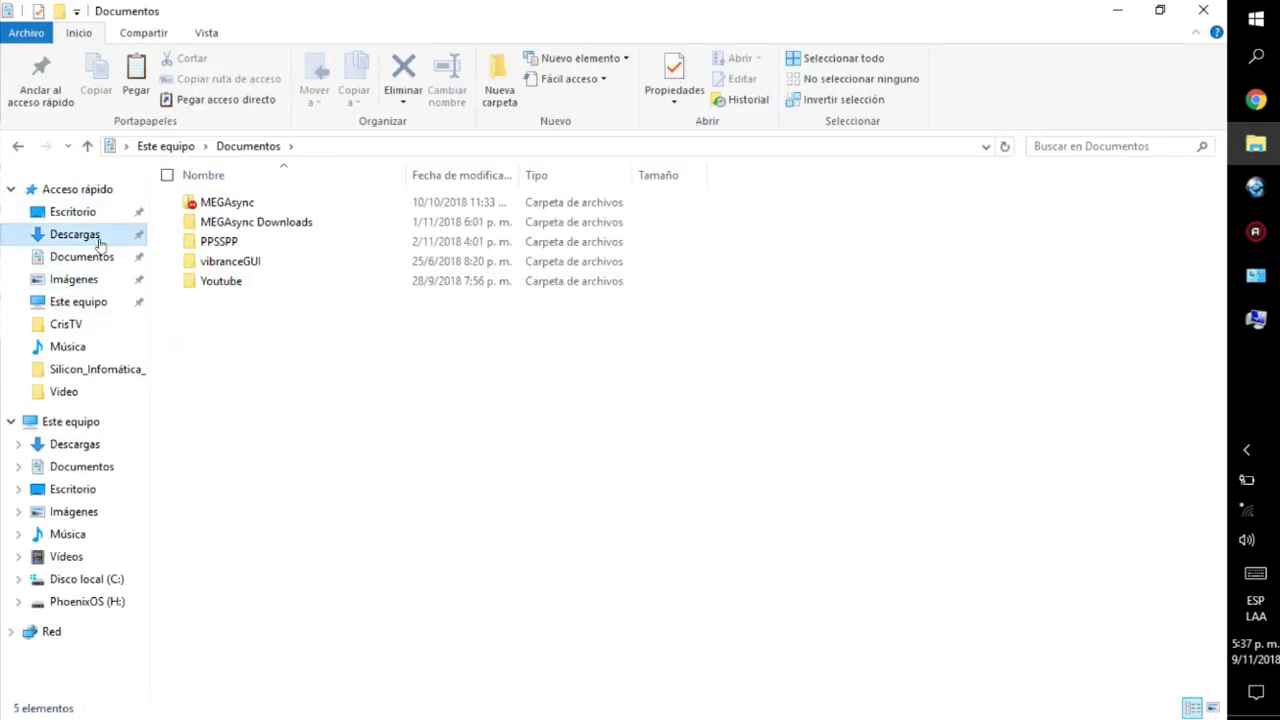
left_click(80, 235)
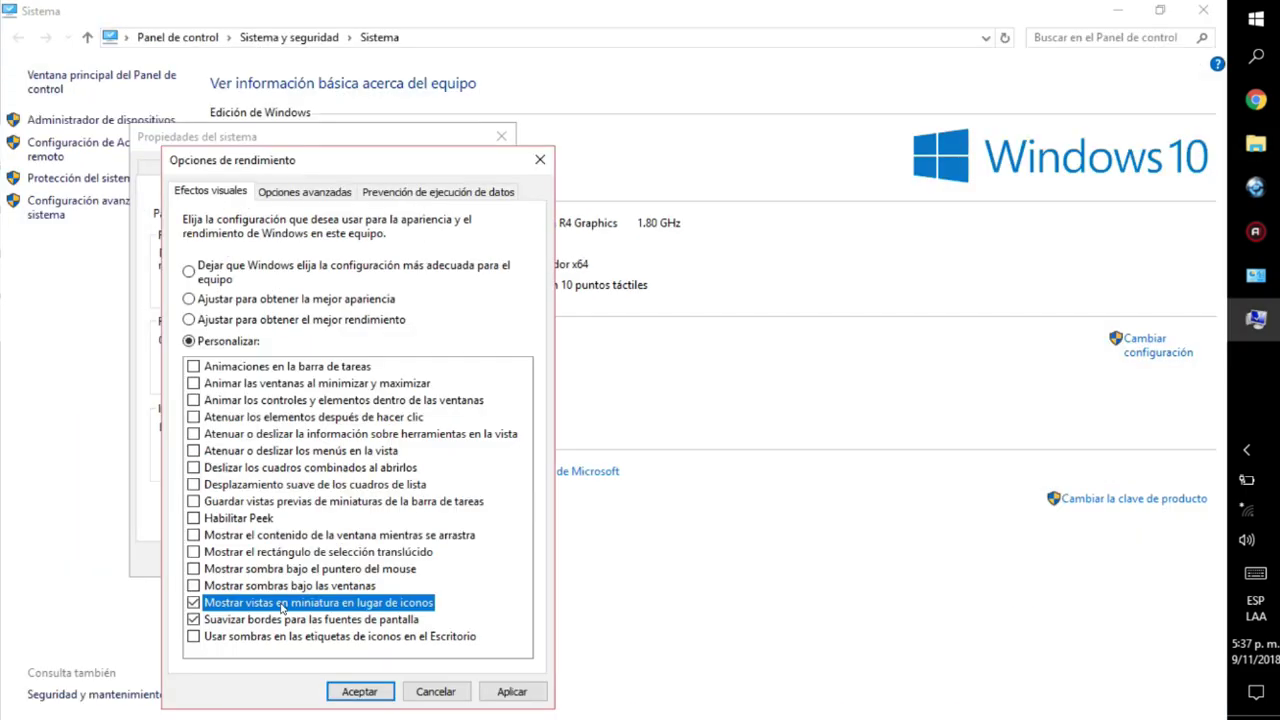
Turn off Suavizar bordes para las fuentes de pantalla, apply the performance options, and examine text in the Sistema window and on the desktop.
left_click(265, 617)
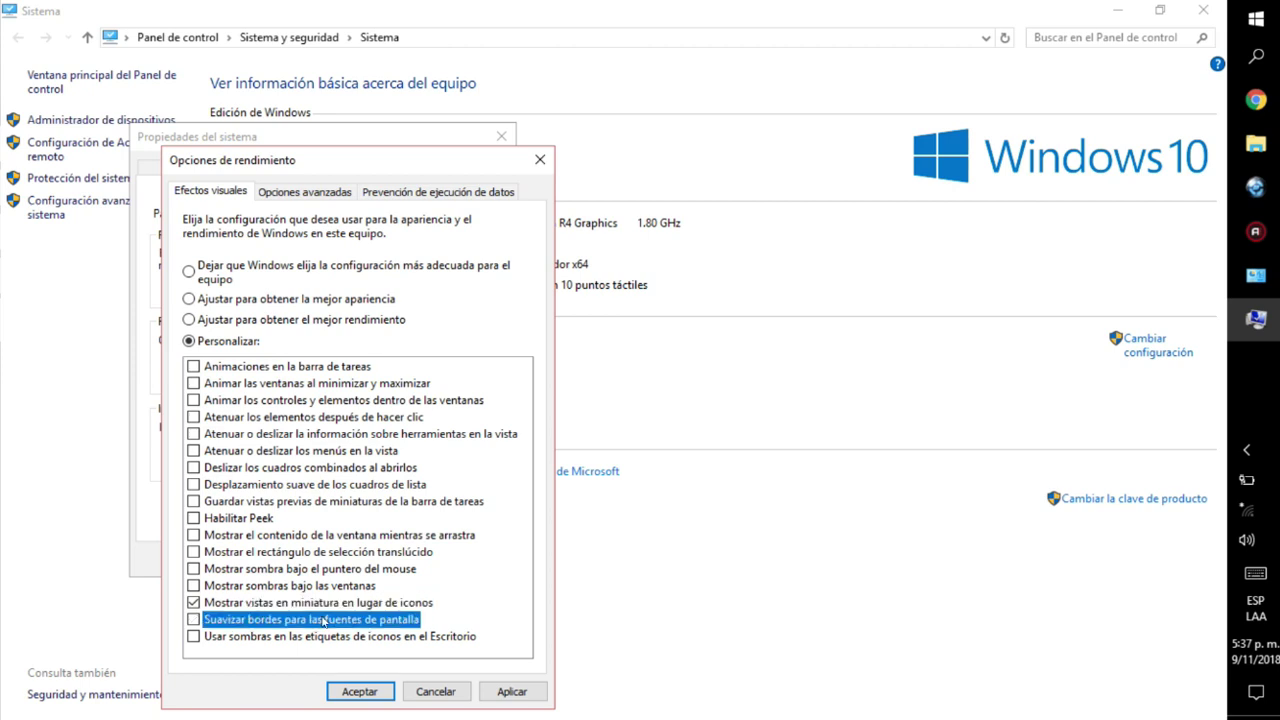
left_click(278, 624)
left_click(505, 690)
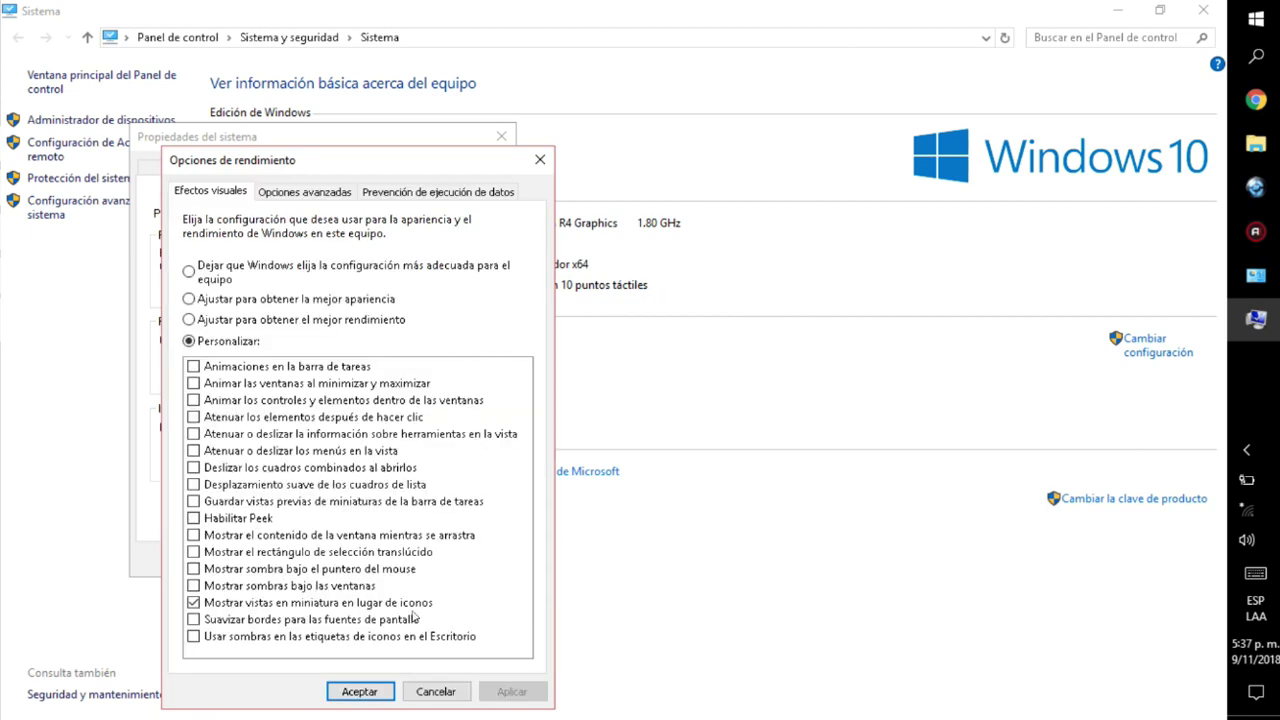
left_click(365, 691)
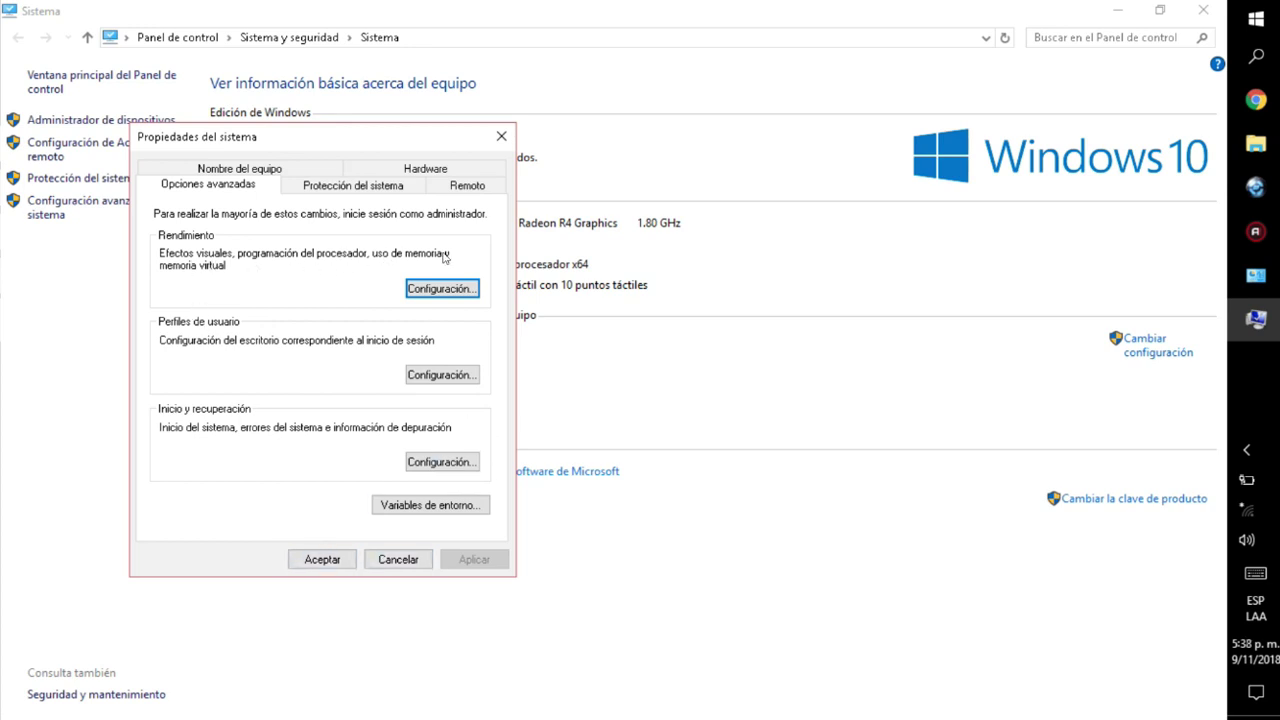
left_click(1258, 276)
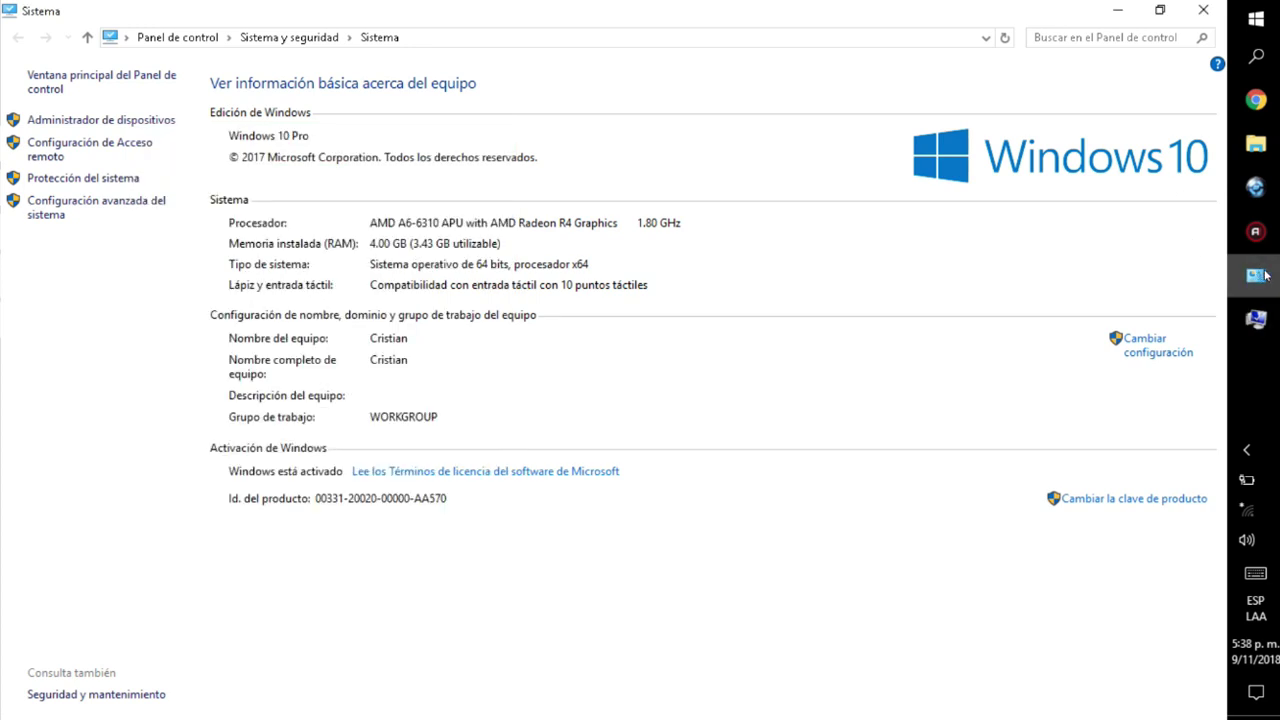
left_click(1262, 304)
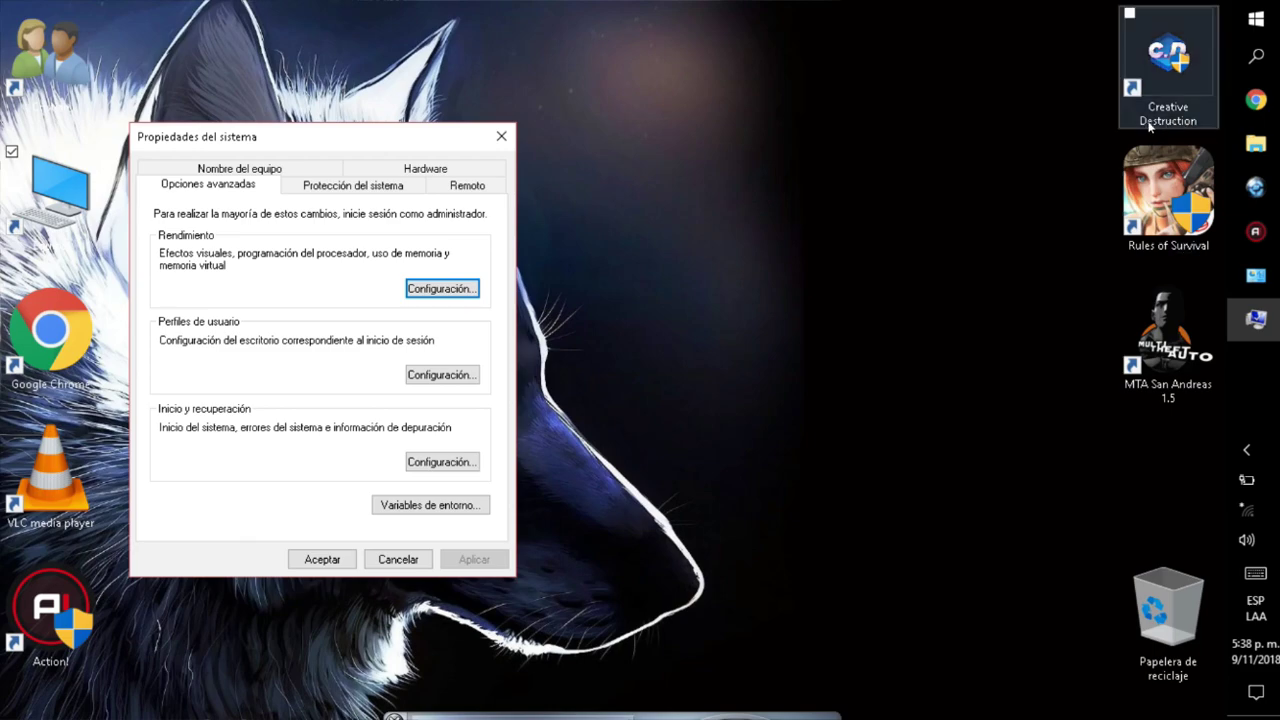
left_click(1236, 294)
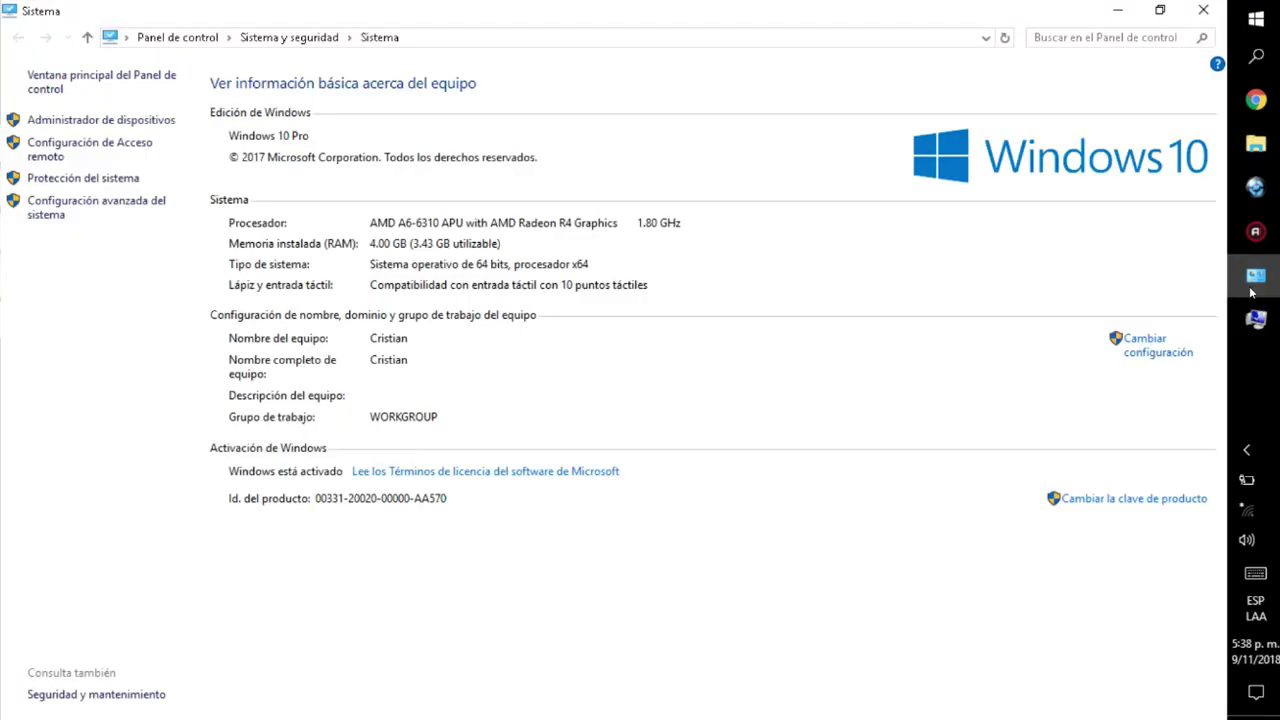
Reopen the performance options, enable Suavizar bordes para las fuentes de pantalla, apply the change, and accept the system properties.
left_click(1256, 319)
left_click(425, 296)
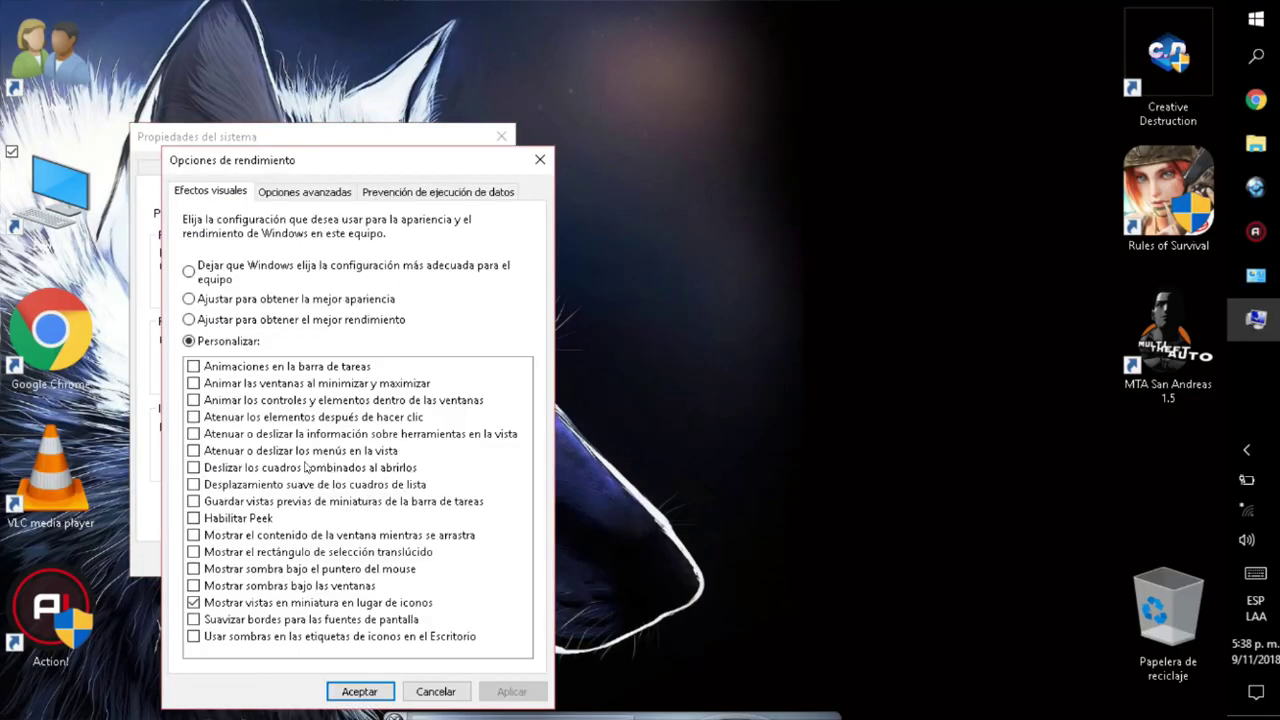
left_click(194, 621)
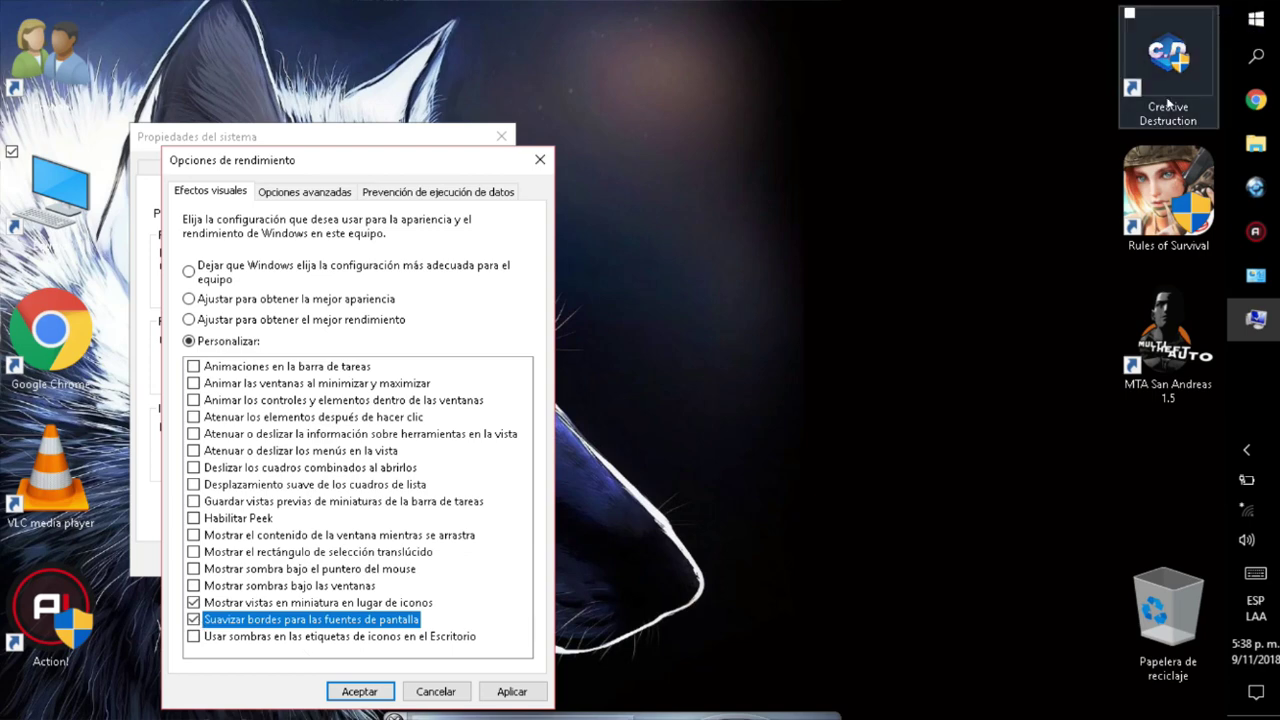
left_click(512, 692)
left_click(358, 691)
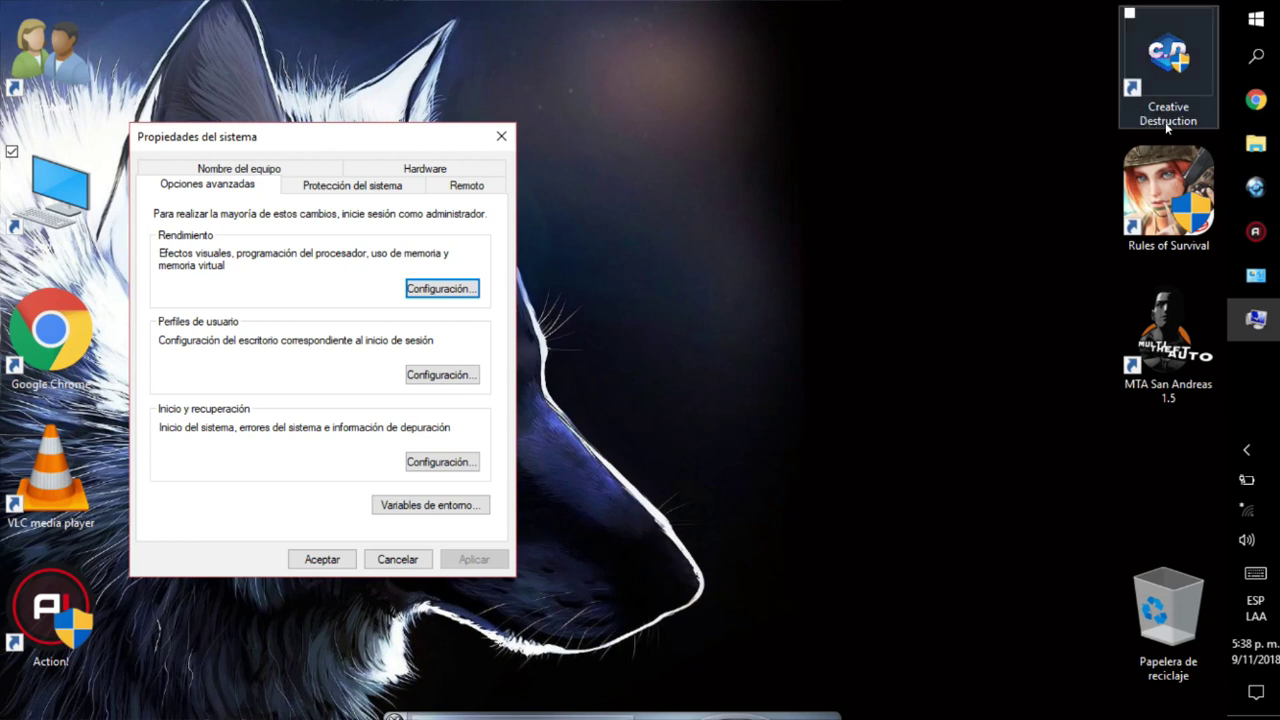
left_click(330, 562)
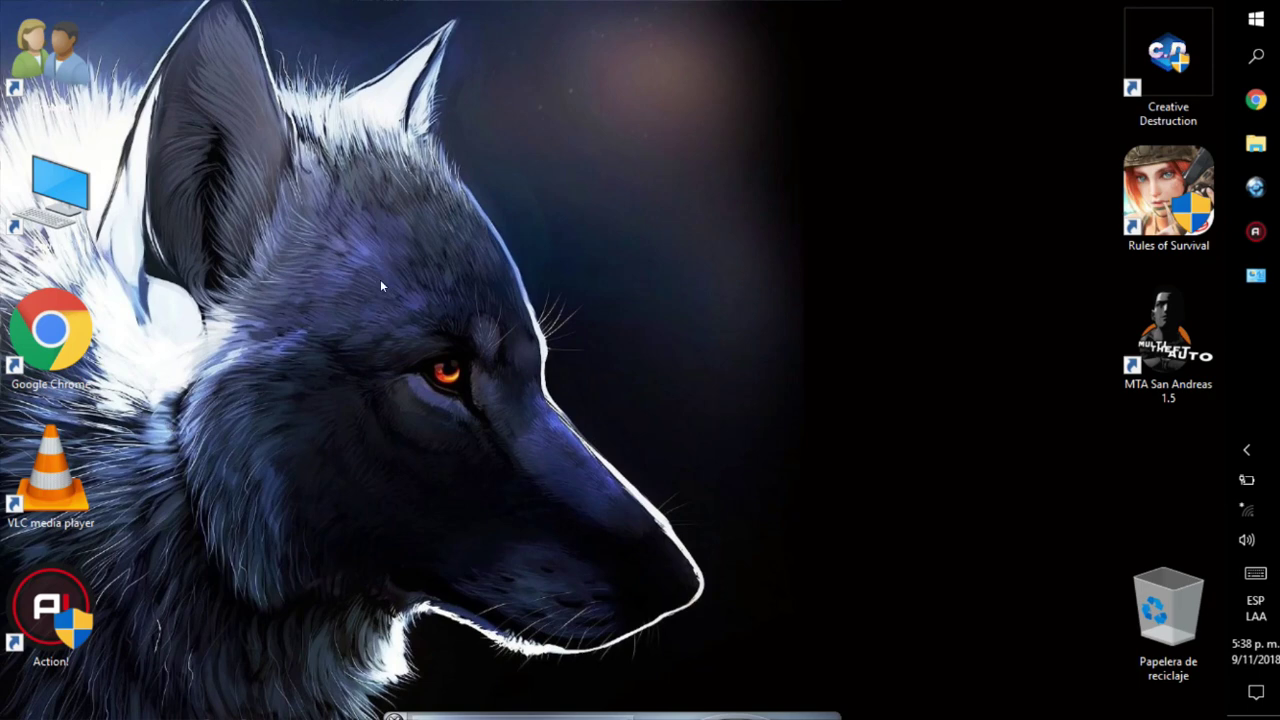
Open Este equipo, display the properties of Disco local (C:), and start Liberar espacio for that drive.
double_click(60, 190)
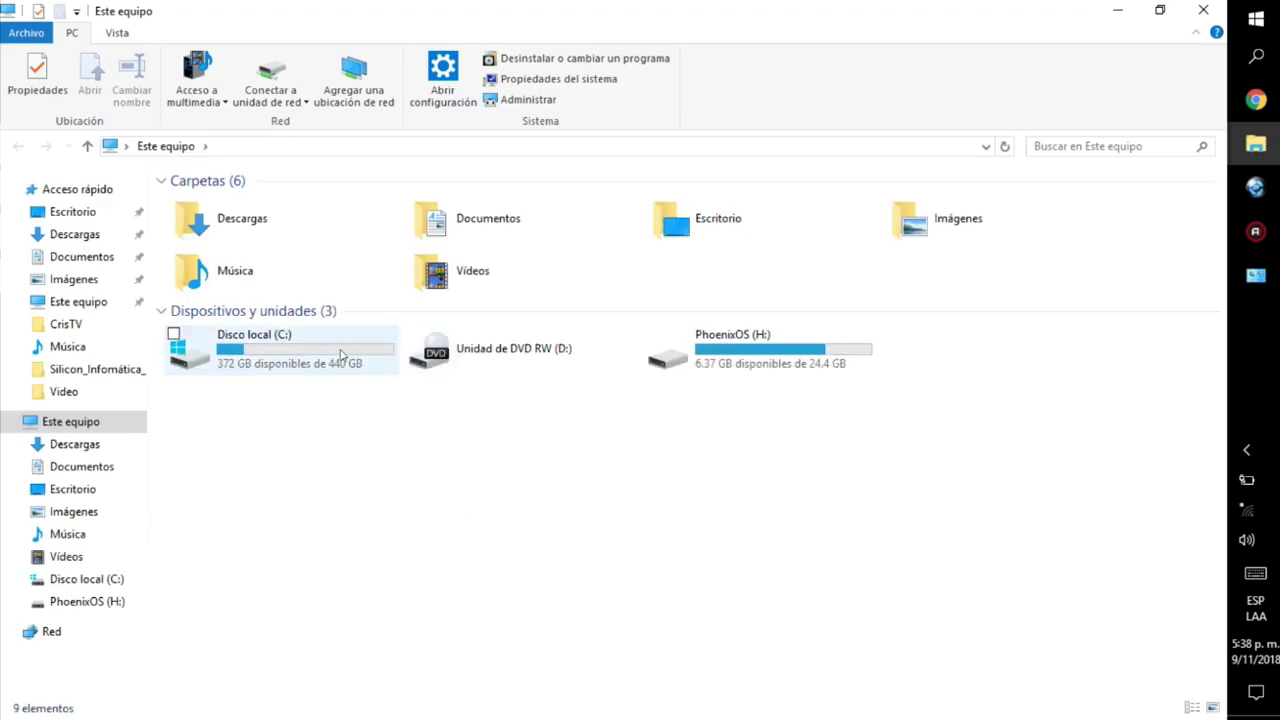
left_click(341, 356)
right_click(289, 356)
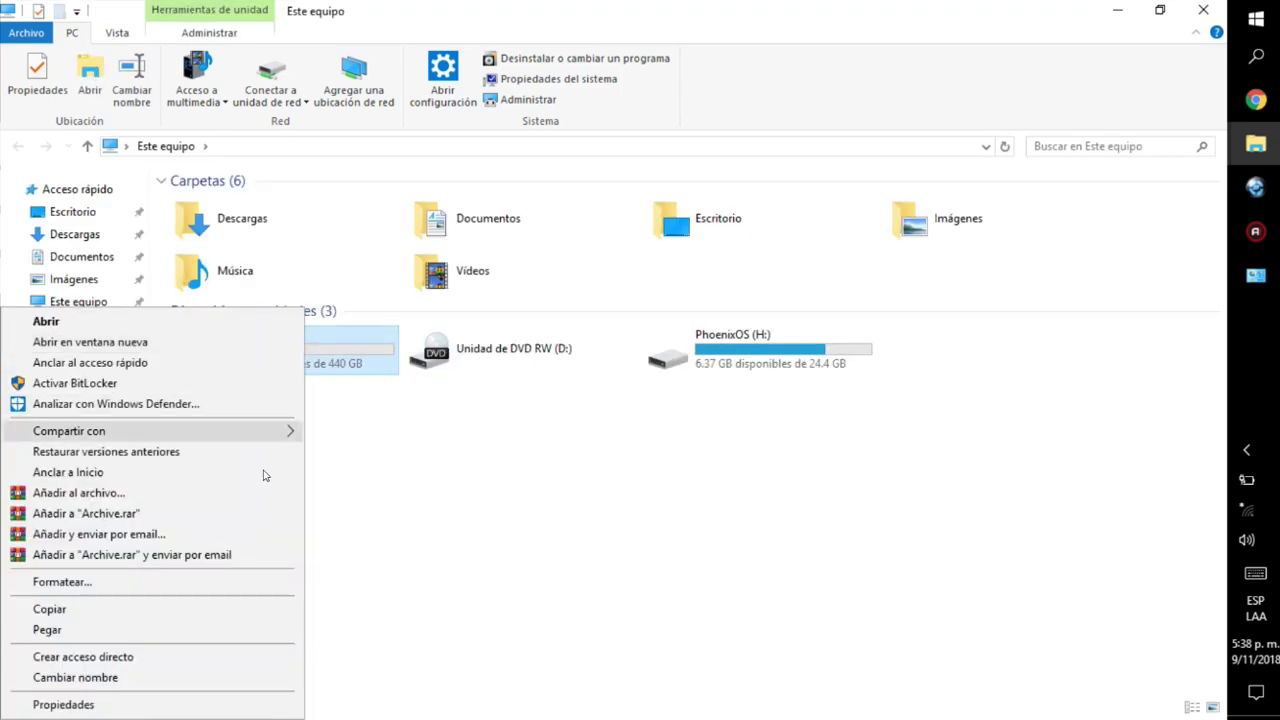
left_click(141, 705)
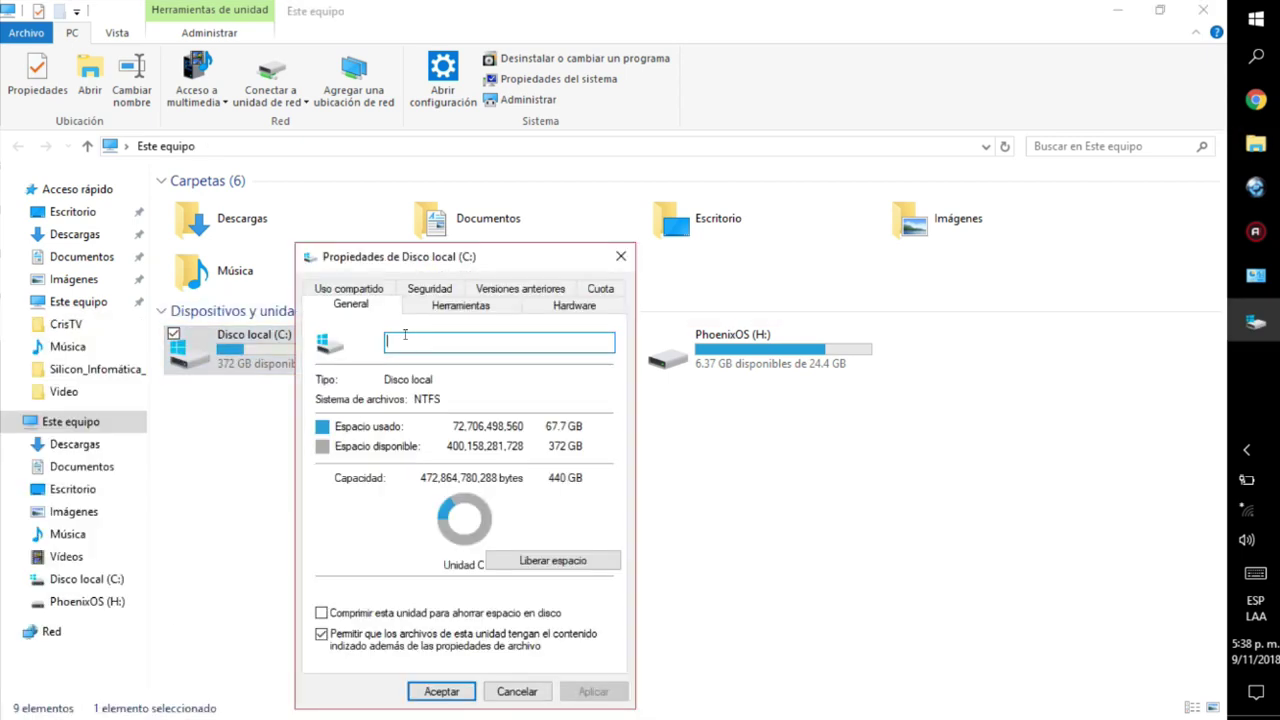
left_click_drag(493, 268, 606, 162)
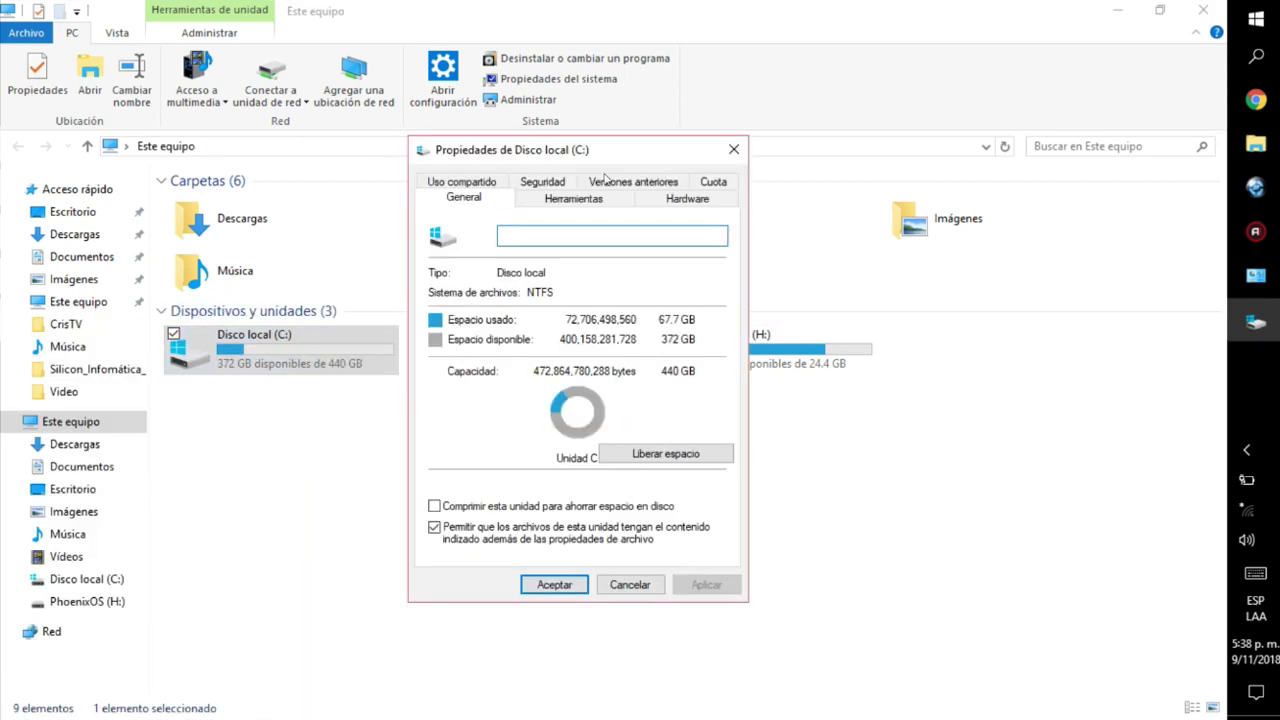
left_click(646, 453)
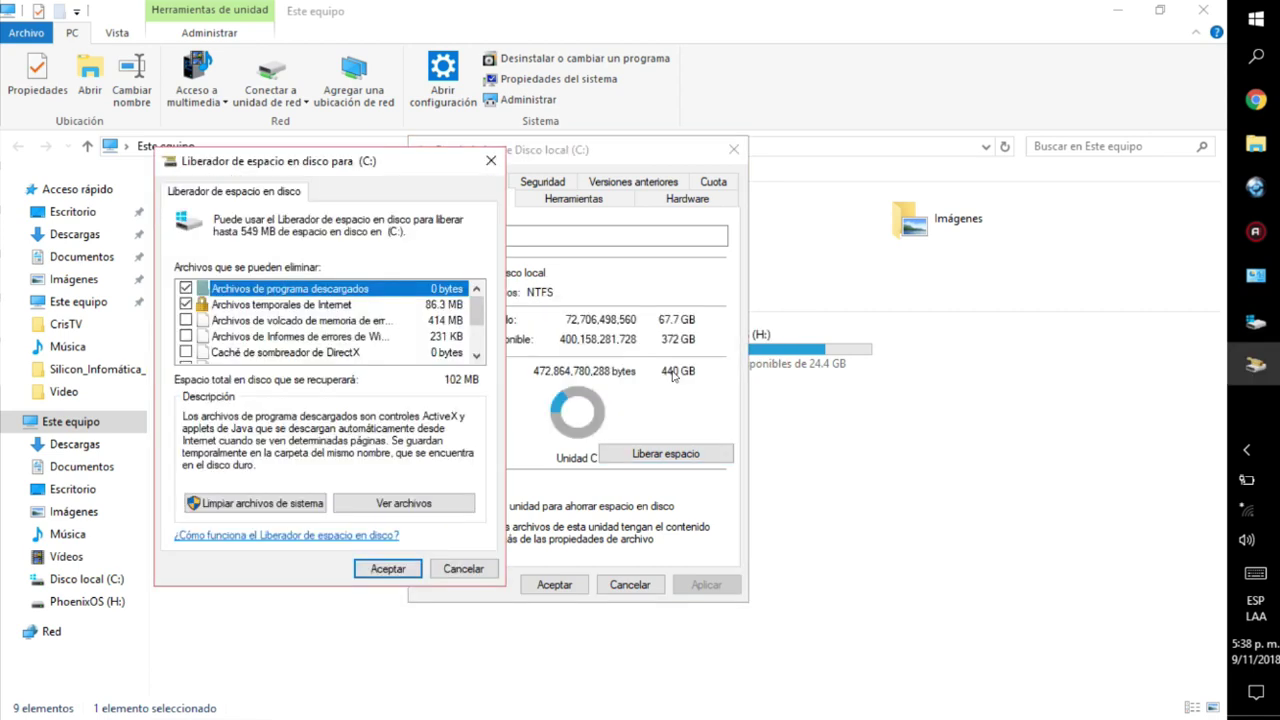
Mark every remaining file category in the C: disk cleanup, including Archivos temporales and Miniaturas, and permanently delete the files.
scroll(329, 362, "down", 1)
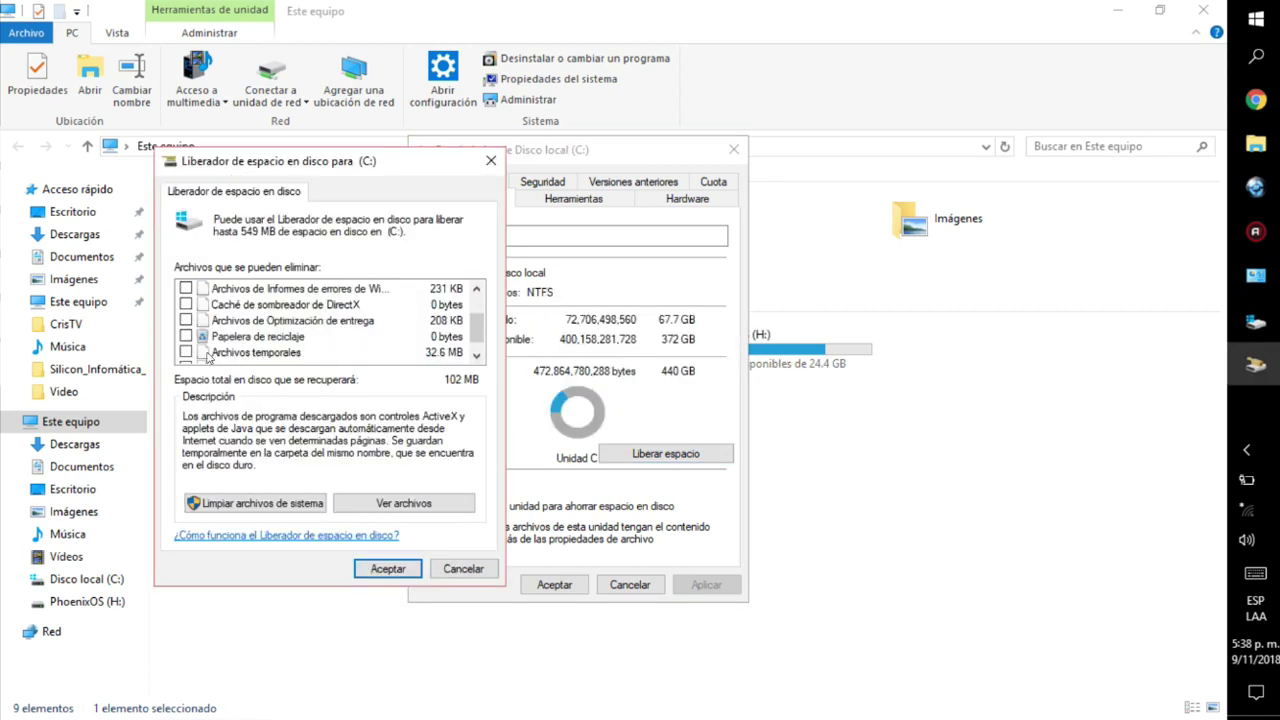
scroll(205, 345, "up", 1)
left_click(186, 320)
left_click(186, 336)
left_click(186, 352)
scroll(190, 345, "down", 1)
left_click(186, 320)
left_click(186, 336)
scroll(190, 360, "down", 1)
left_click(186, 336)
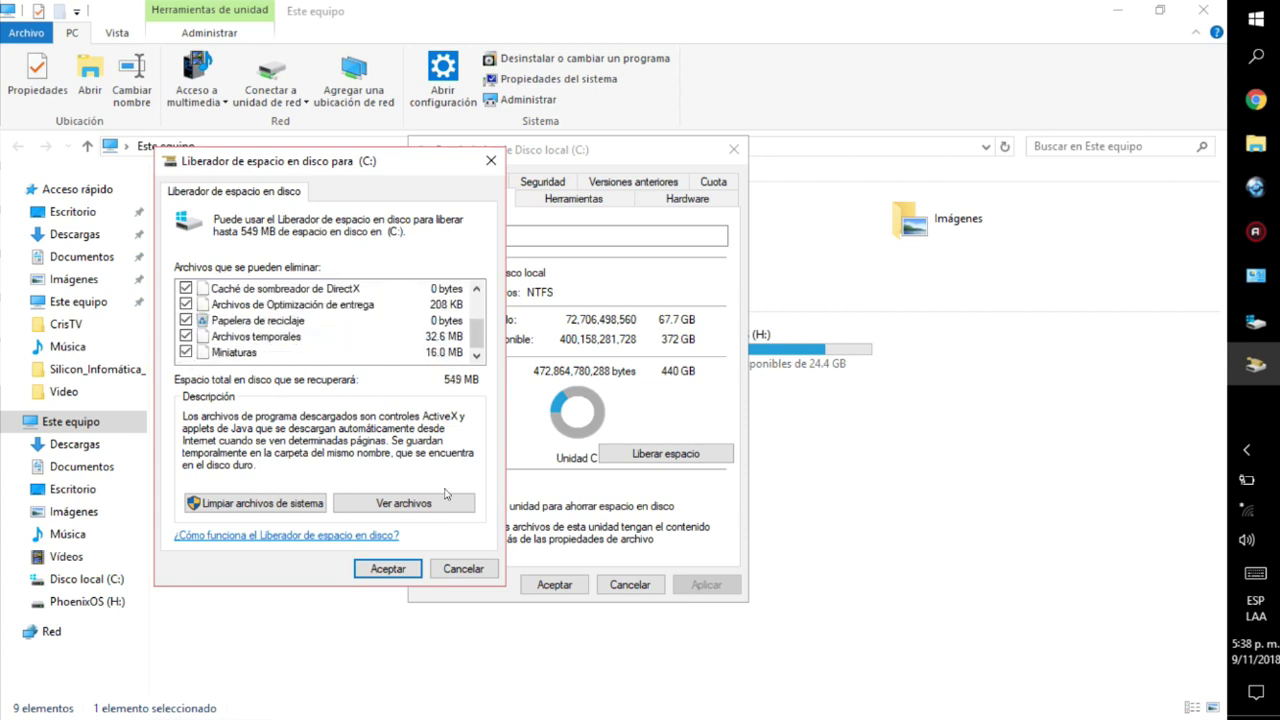
left_click(362, 572)
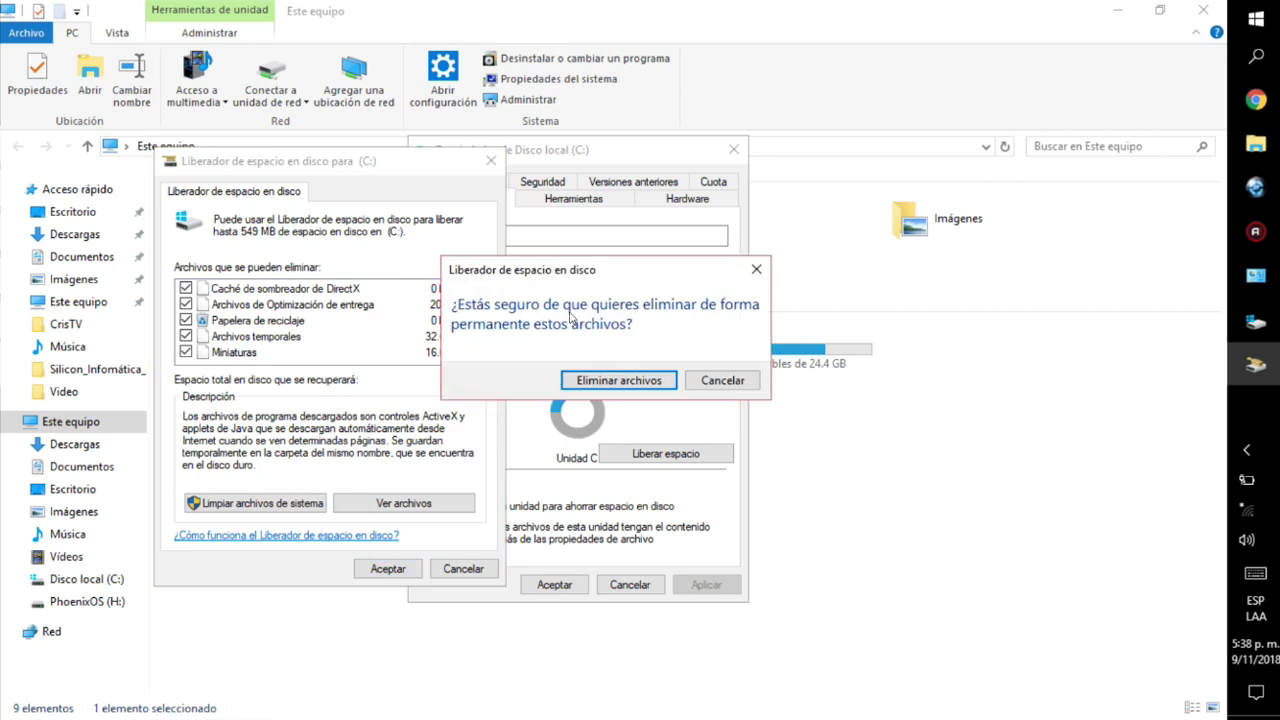
left_click(620, 381)
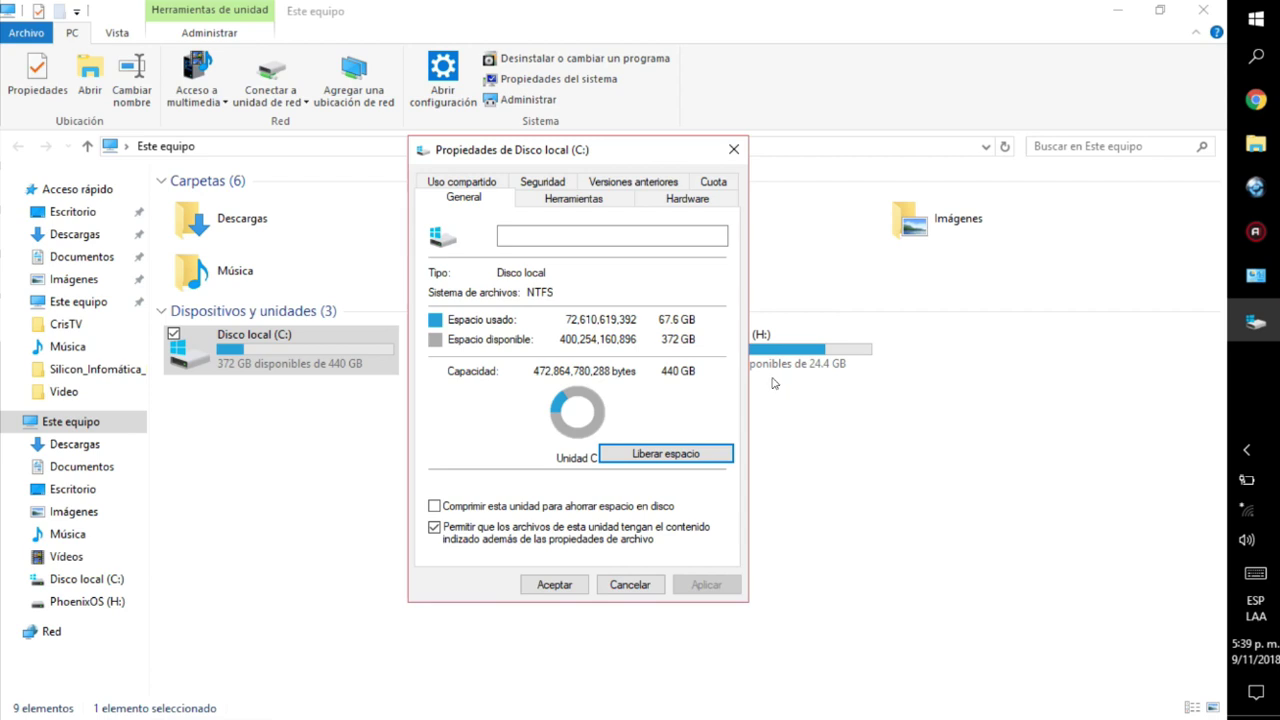
Close the Disco local (C:) properties and the Este equipo window, and clear the desktop selection.
left_click(729, 146)
left_click(763, 583)
right_click(771, 482)
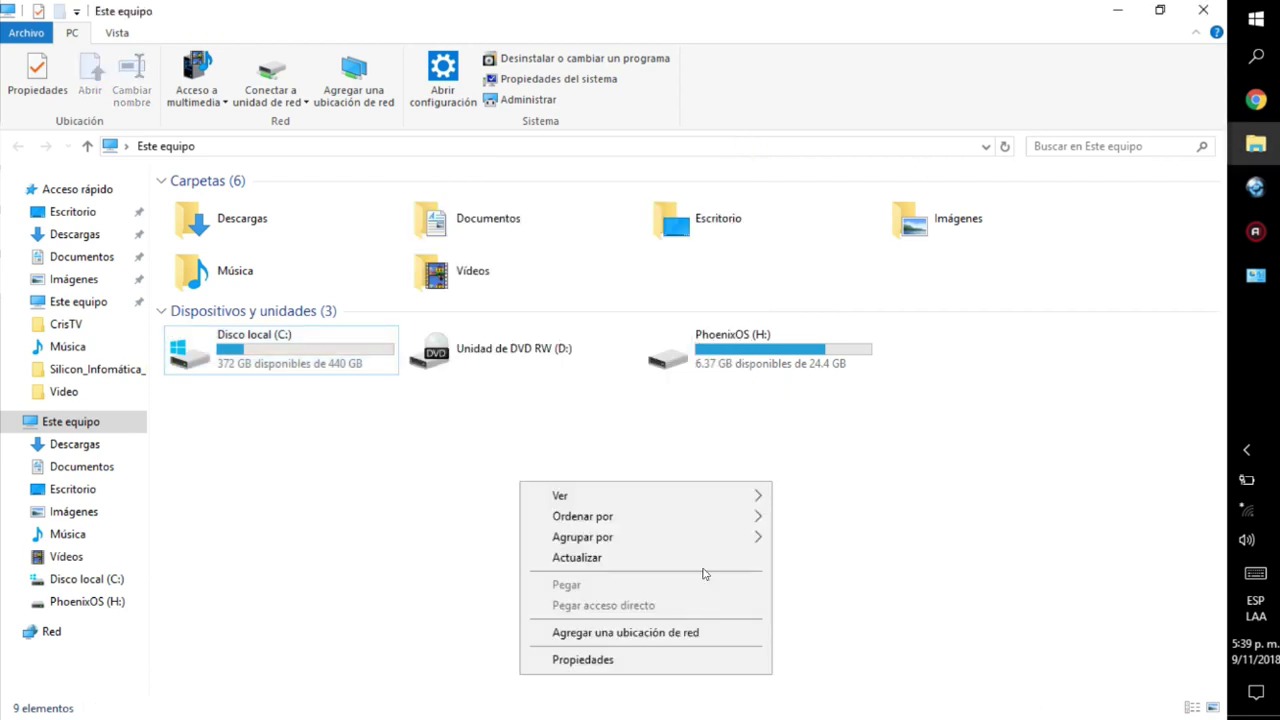
key("Escape")
left_click(1203, 10)
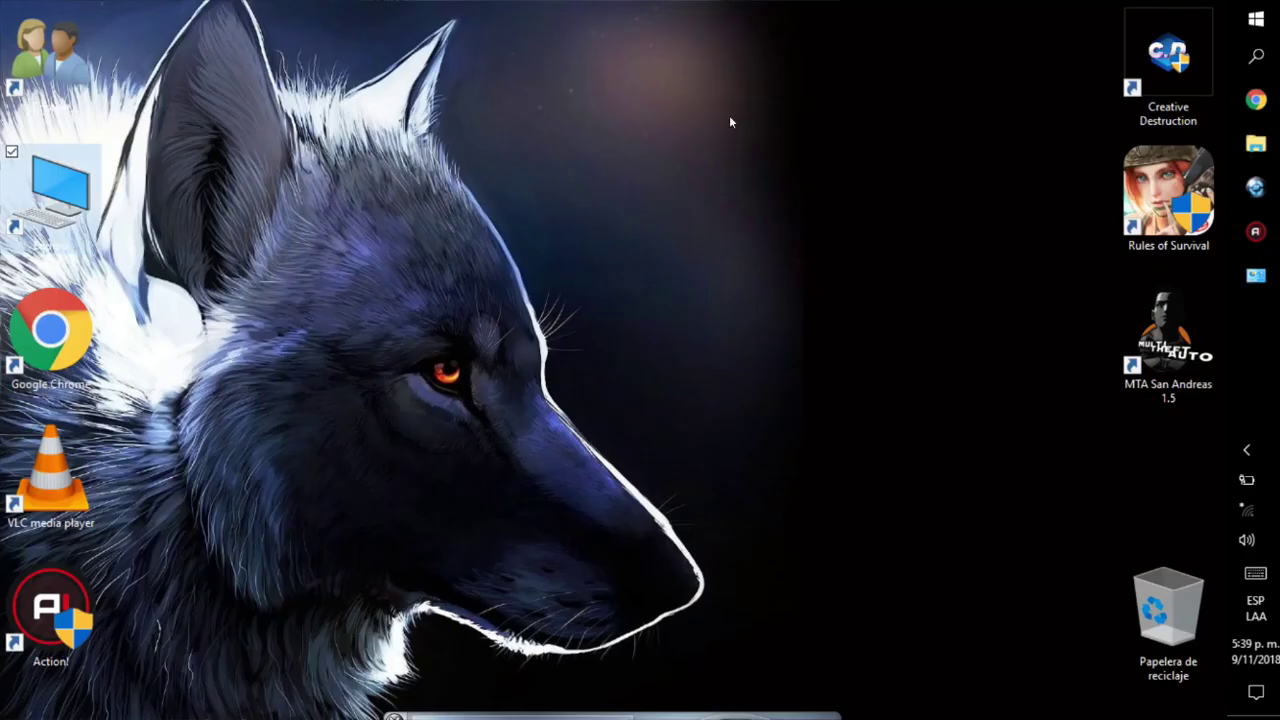
left_click(730, 122)
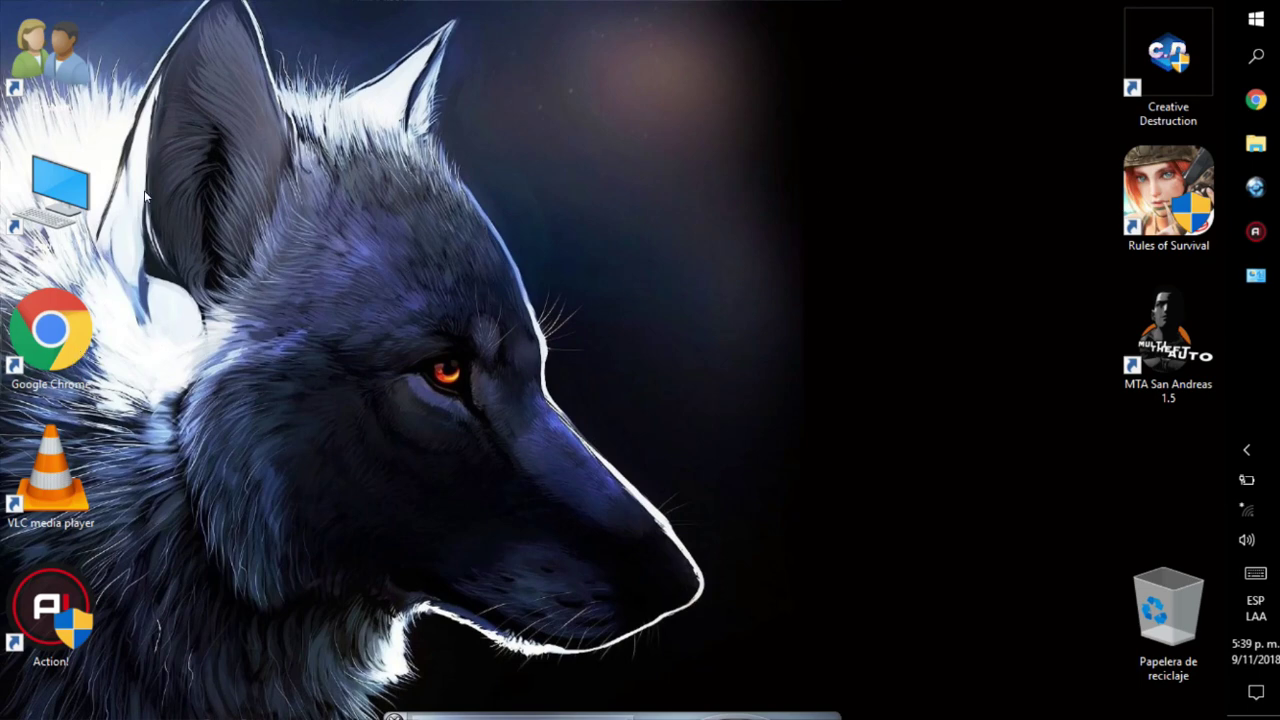
left_click_drag(134, 6, 56, 696)
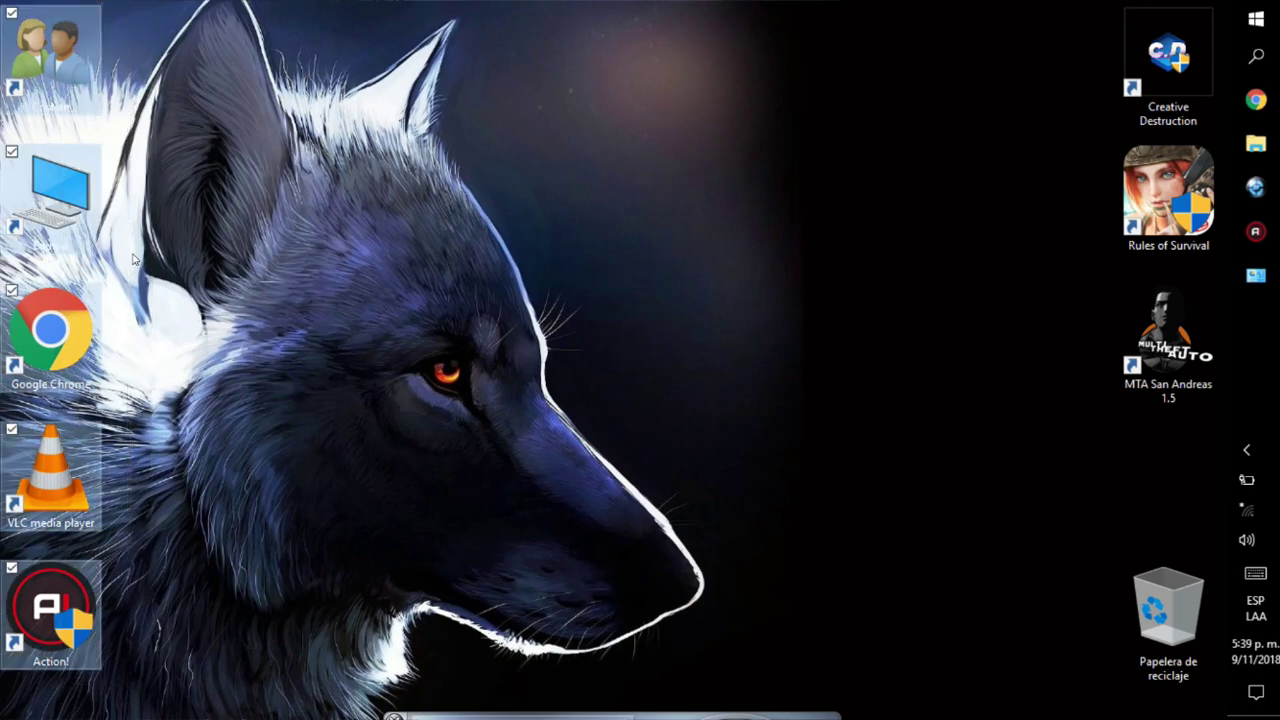
left_click(1068, 89)
left_click_drag(1097, 42, 1160, 638)
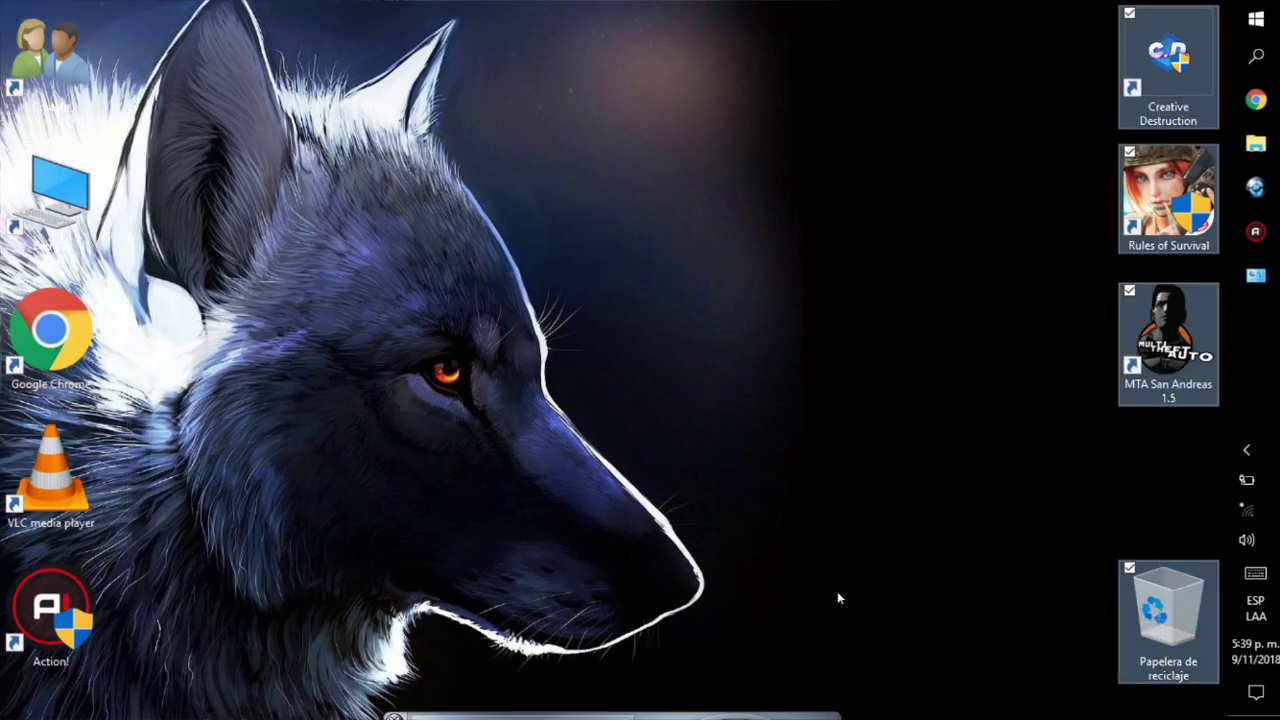
Switch the desktop icons to Iconos medianos and back to Iconos grandes.
left_click(837, 591)
right_click(845, 409)
right_click(800, 306)
mouse_move(729, 351)
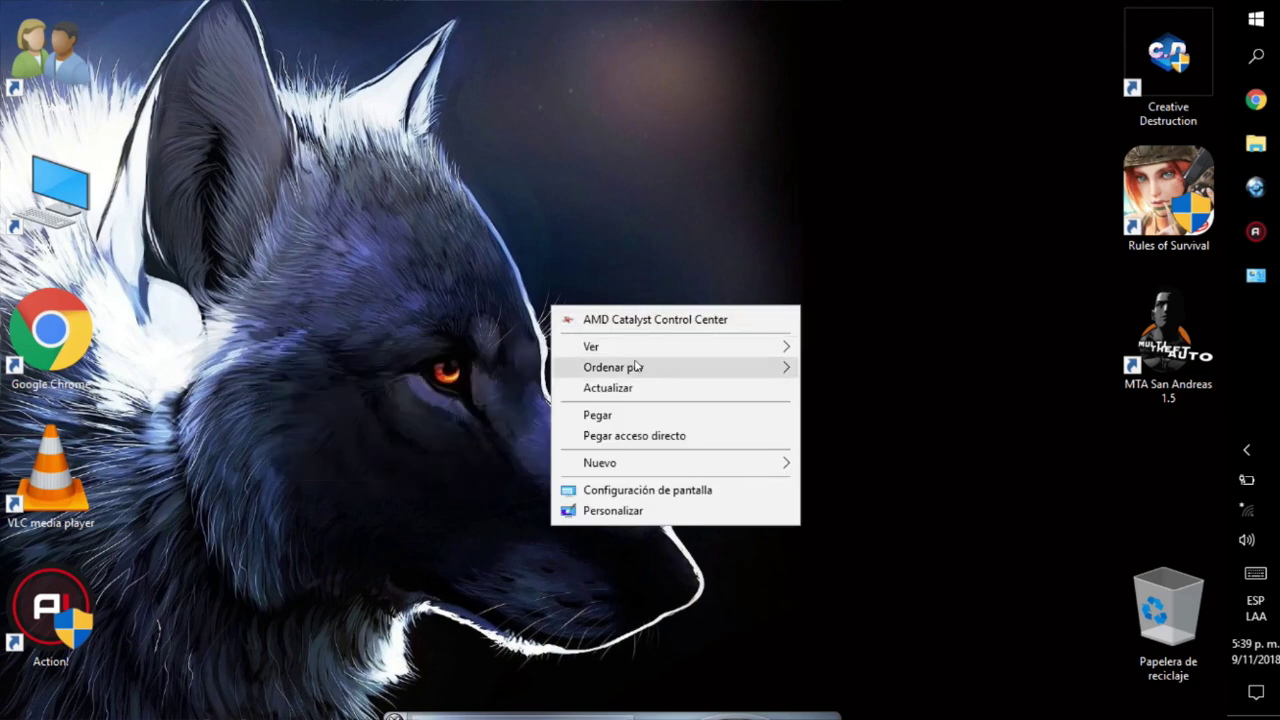
right_click(797, 186)
mouse_move(647, 222)
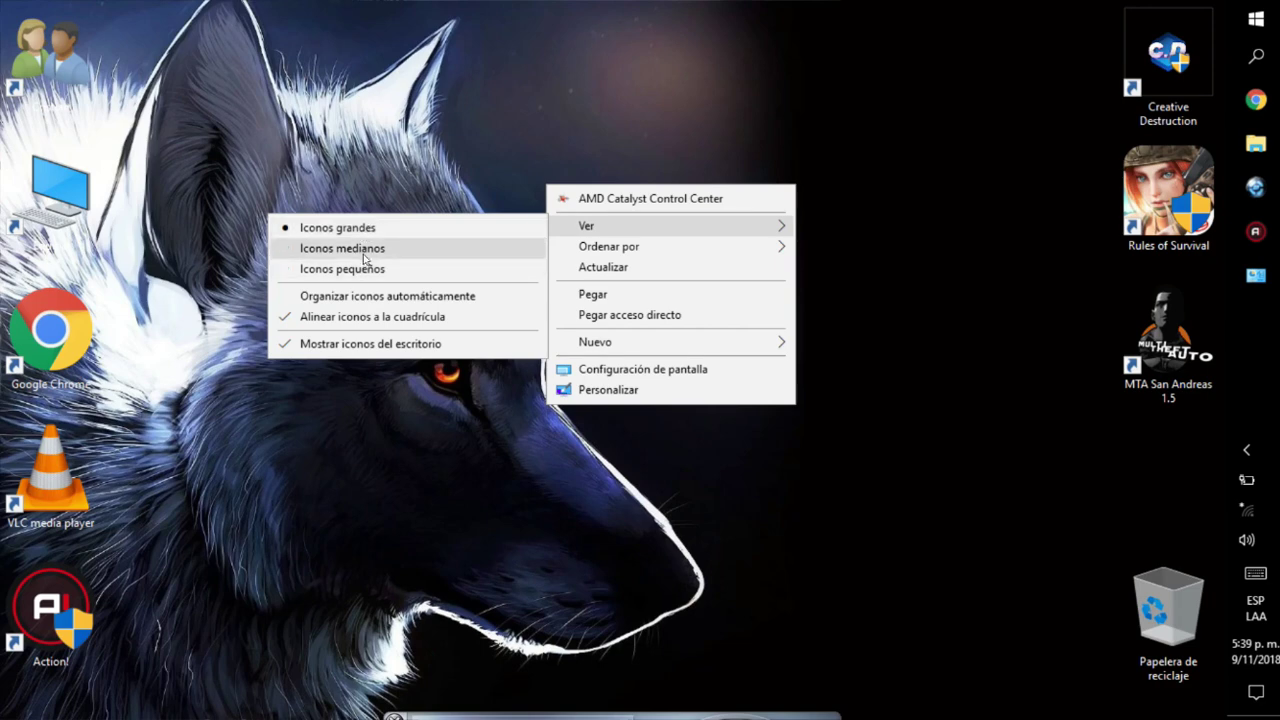
left_click(342, 248)
right_click(107, 245)
mouse_move(305, 291)
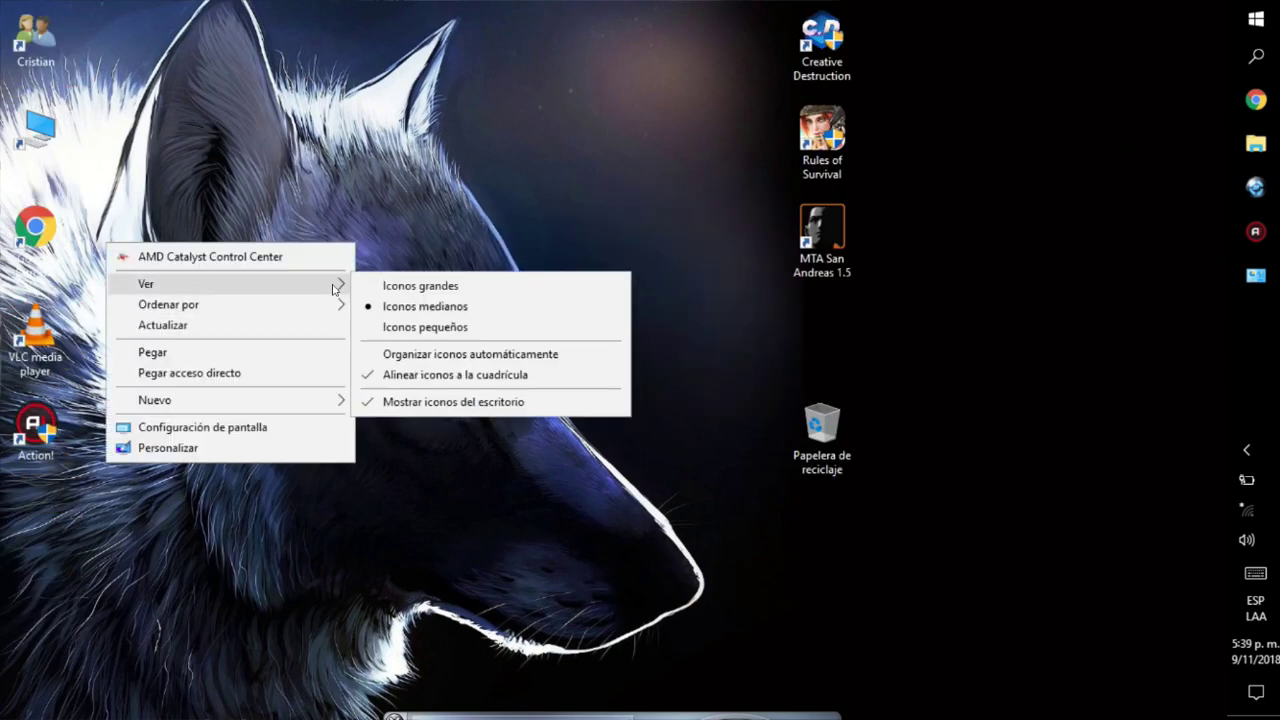
left_click(388, 287)
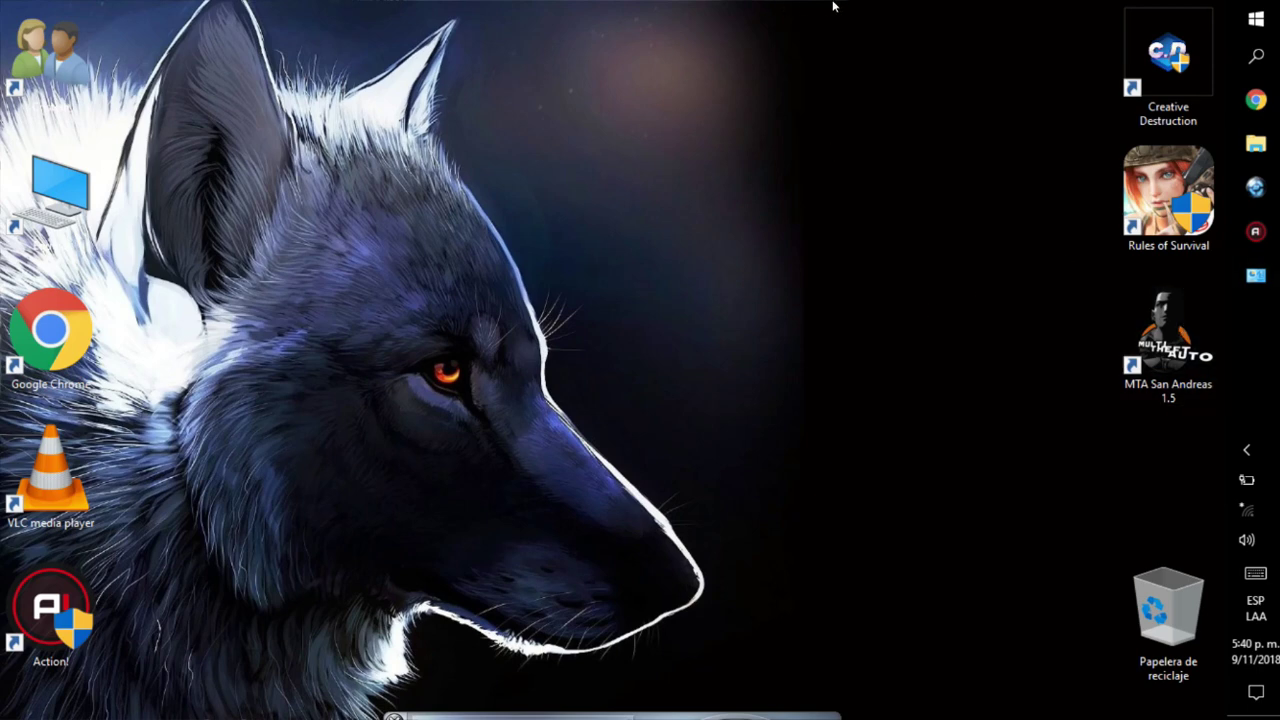
Open the Administrador de tareas and display its list of startup programs.
left_click_drag(833, 1, 371, 719)
right_click(1270, 387)
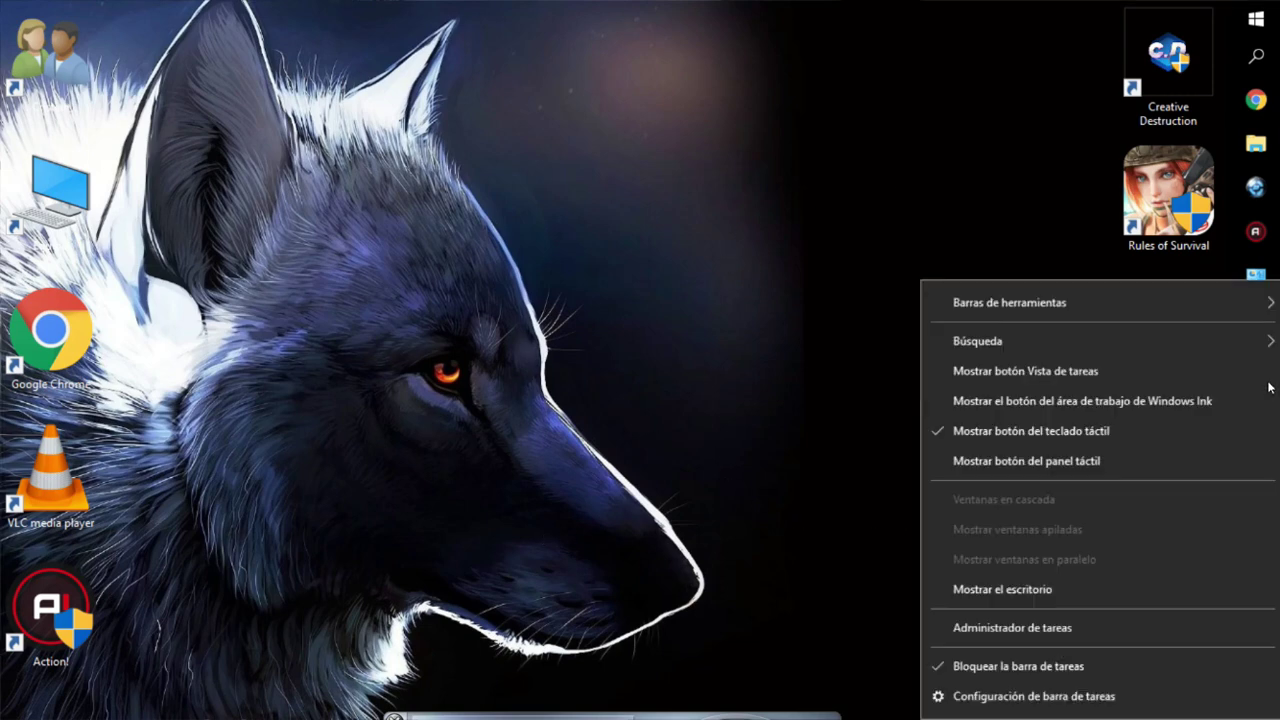
left_click(1197, 630)
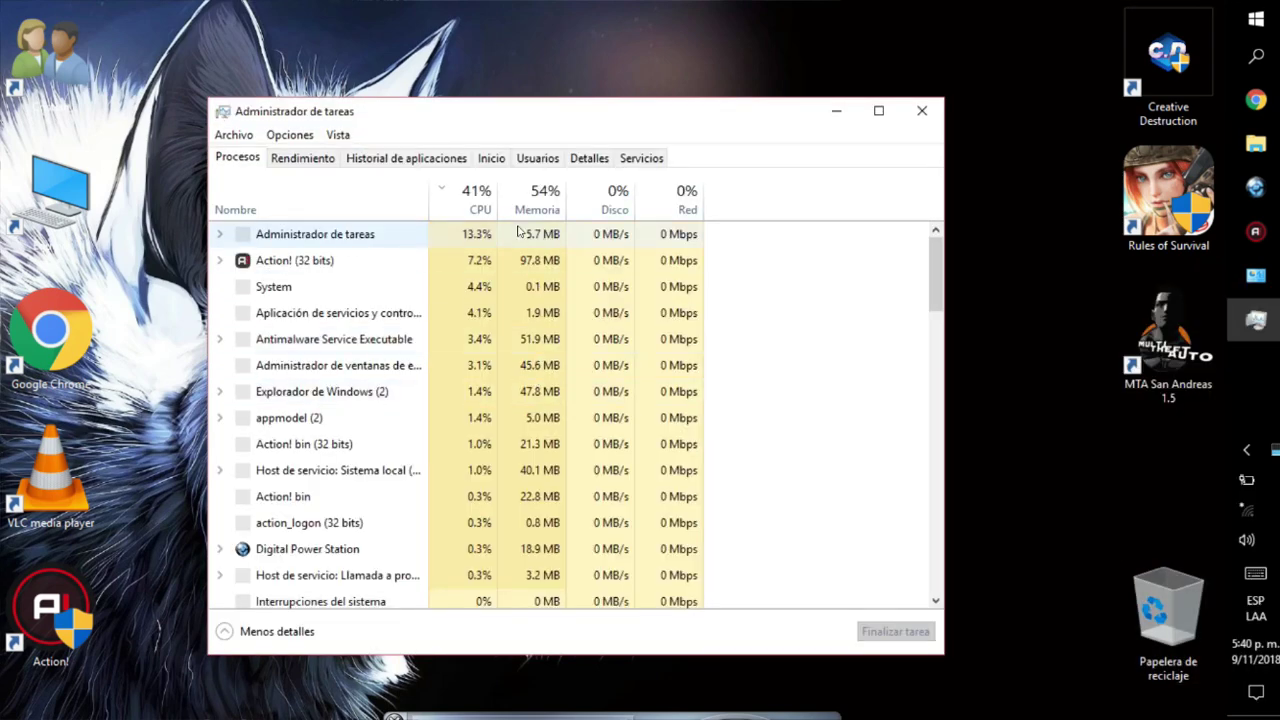
left_click(489, 157)
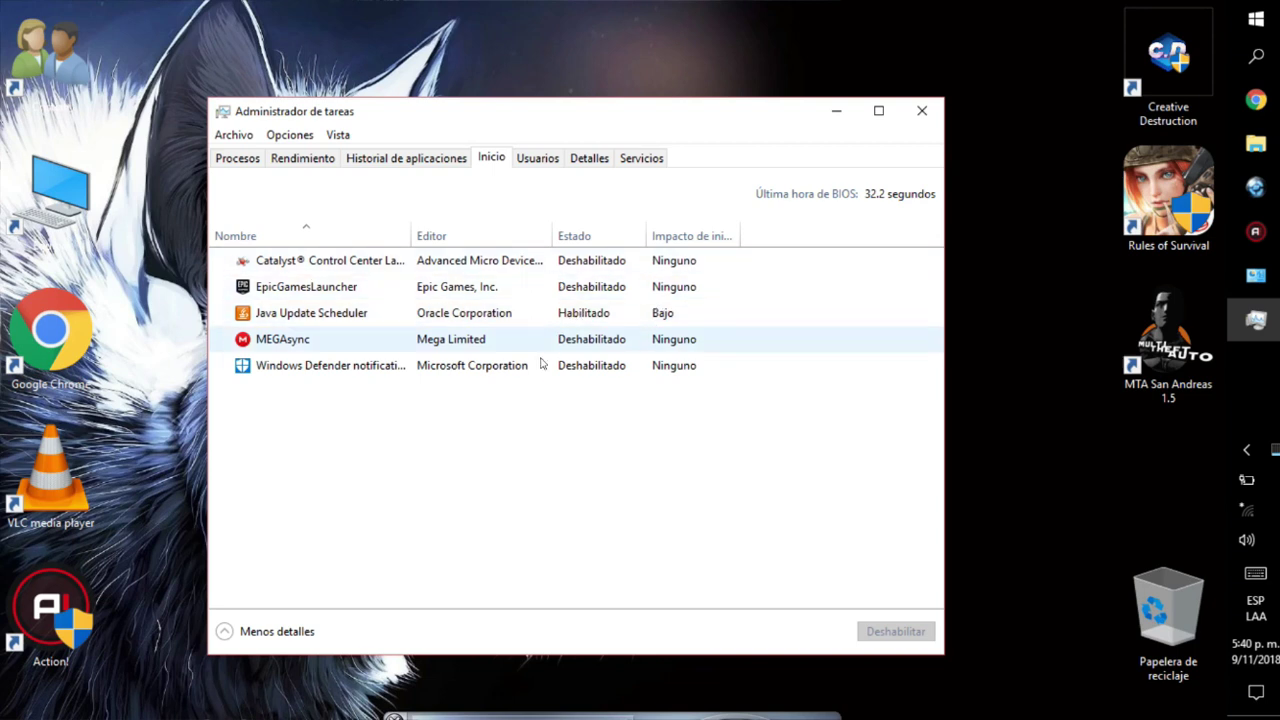
Review each startup program's state, widen the Impacto de inicio column to read it in full, and close the Administrador de tareas.
left_click(347, 268)
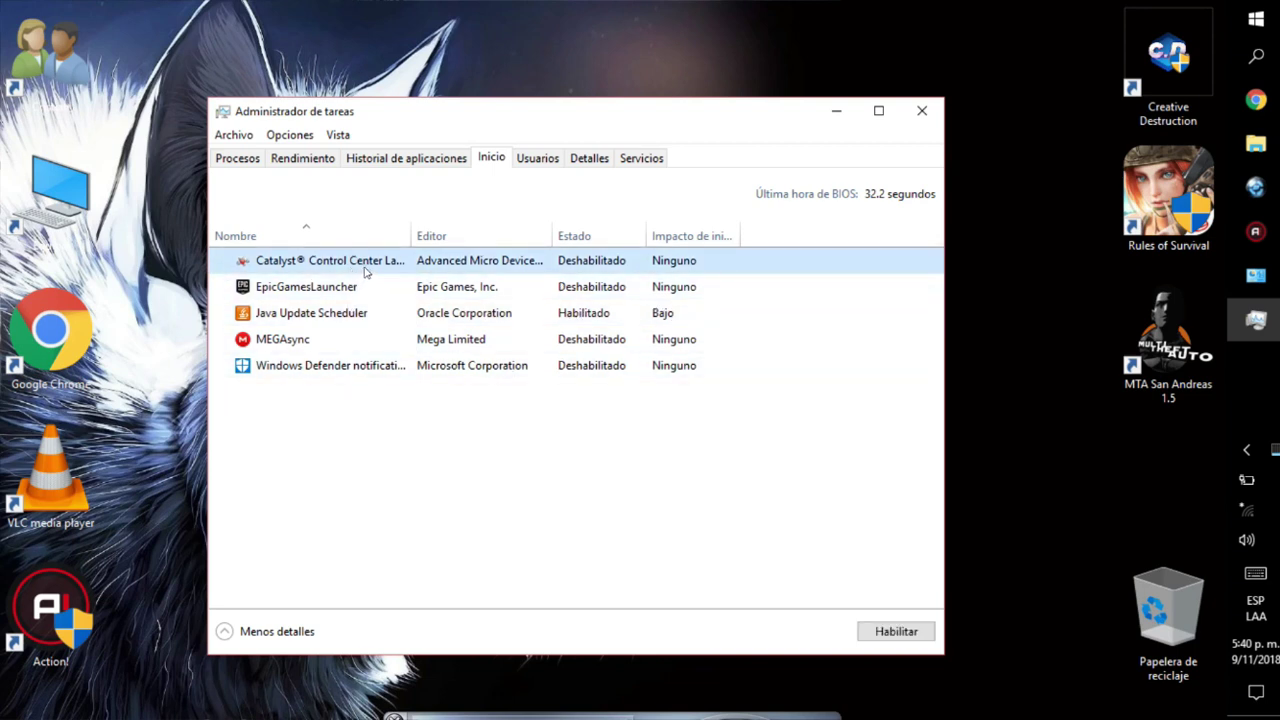
left_click(372, 288)
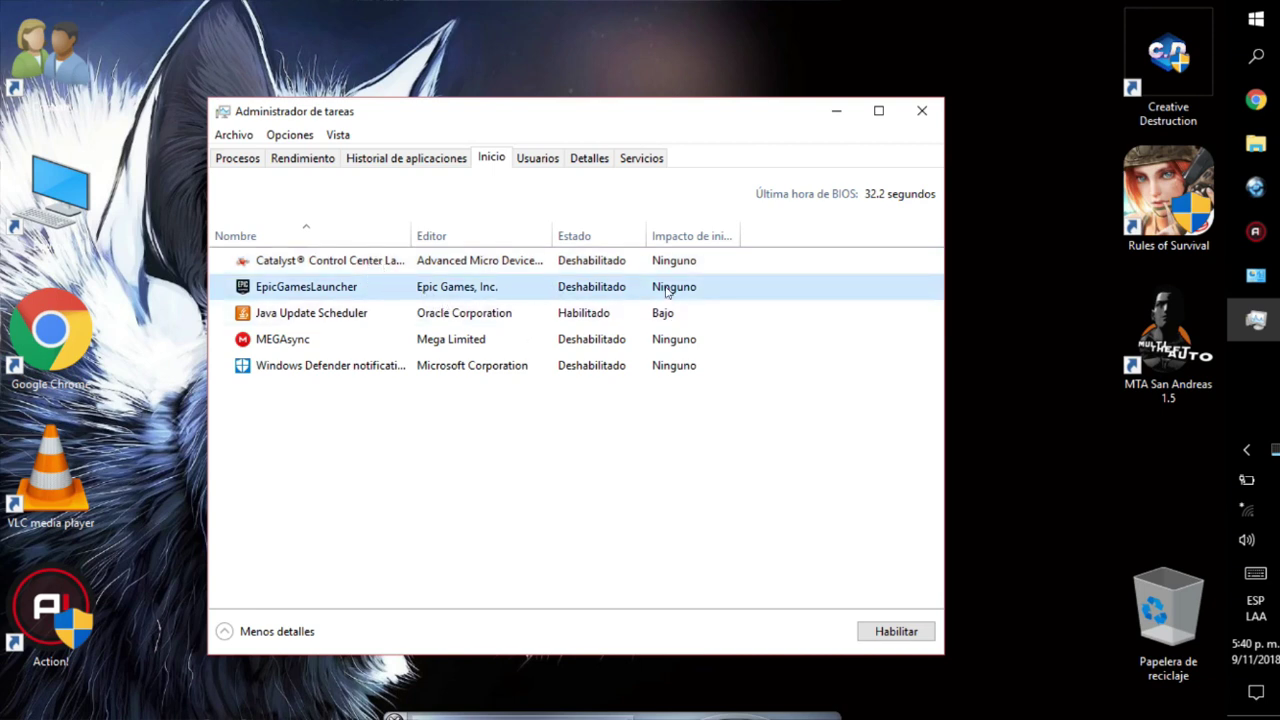
left_click(405, 319)
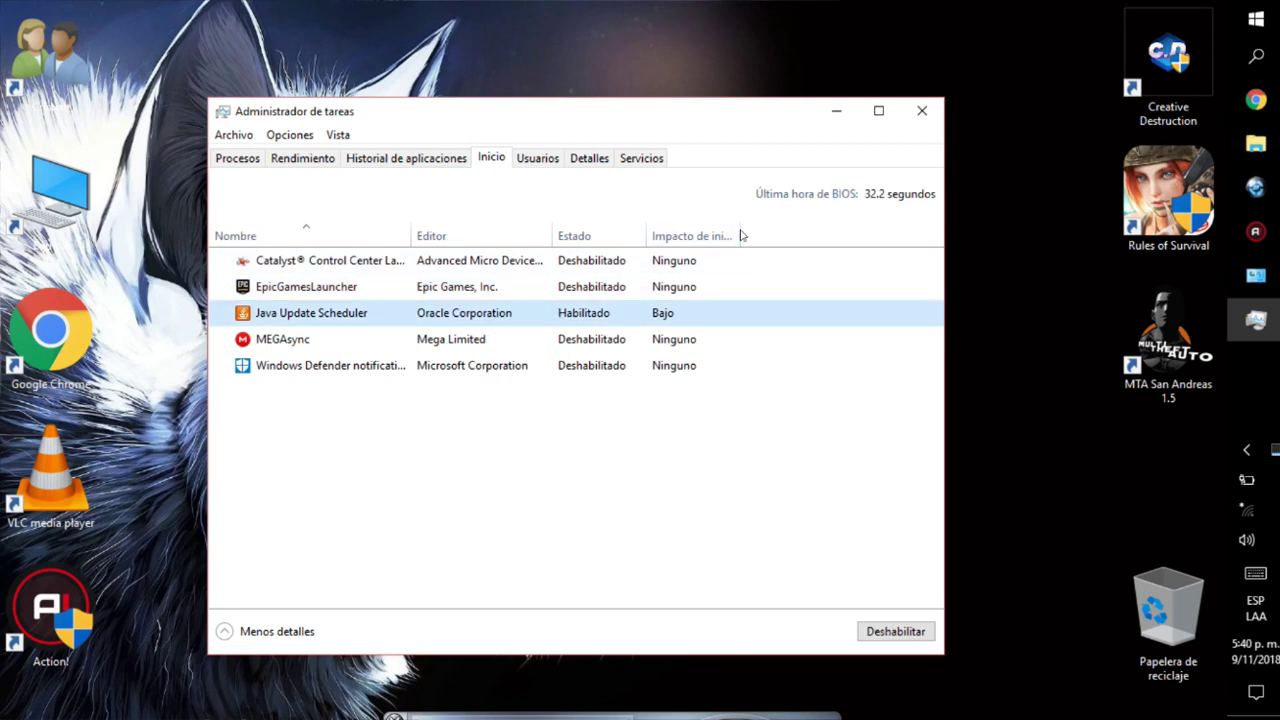
left_click_drag(742, 236, 790, 236)
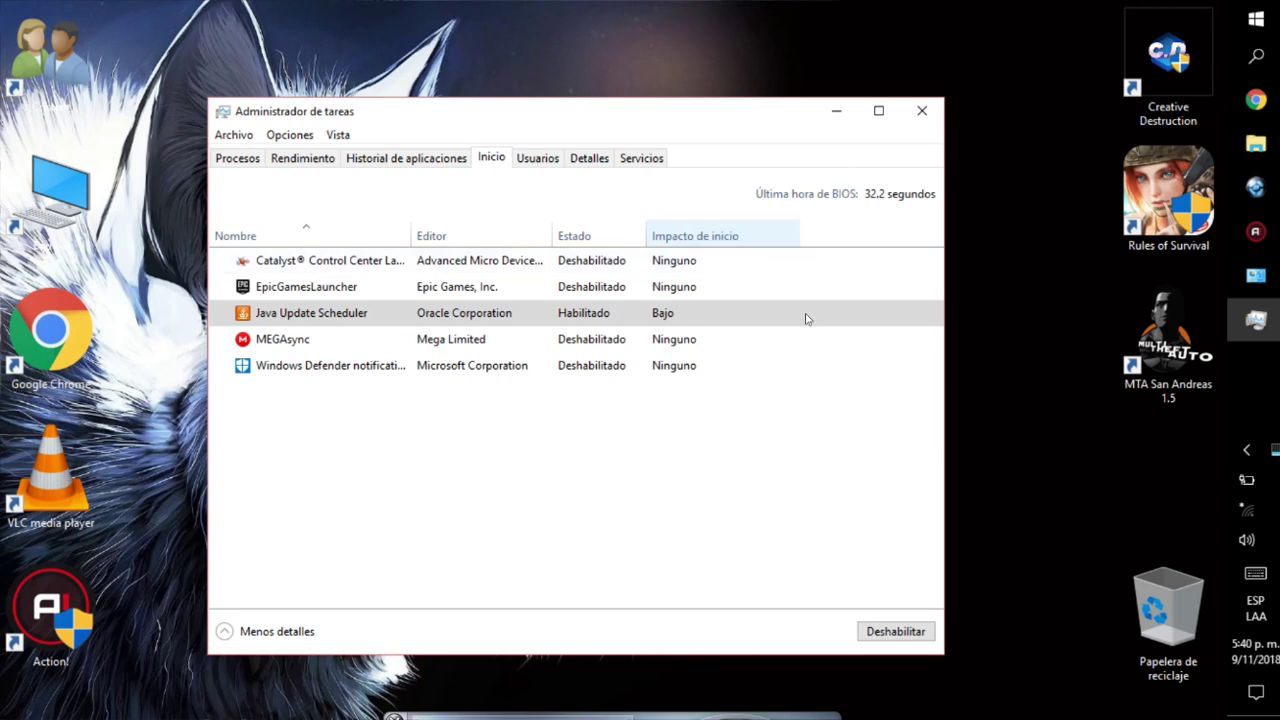
left_click(701, 324)
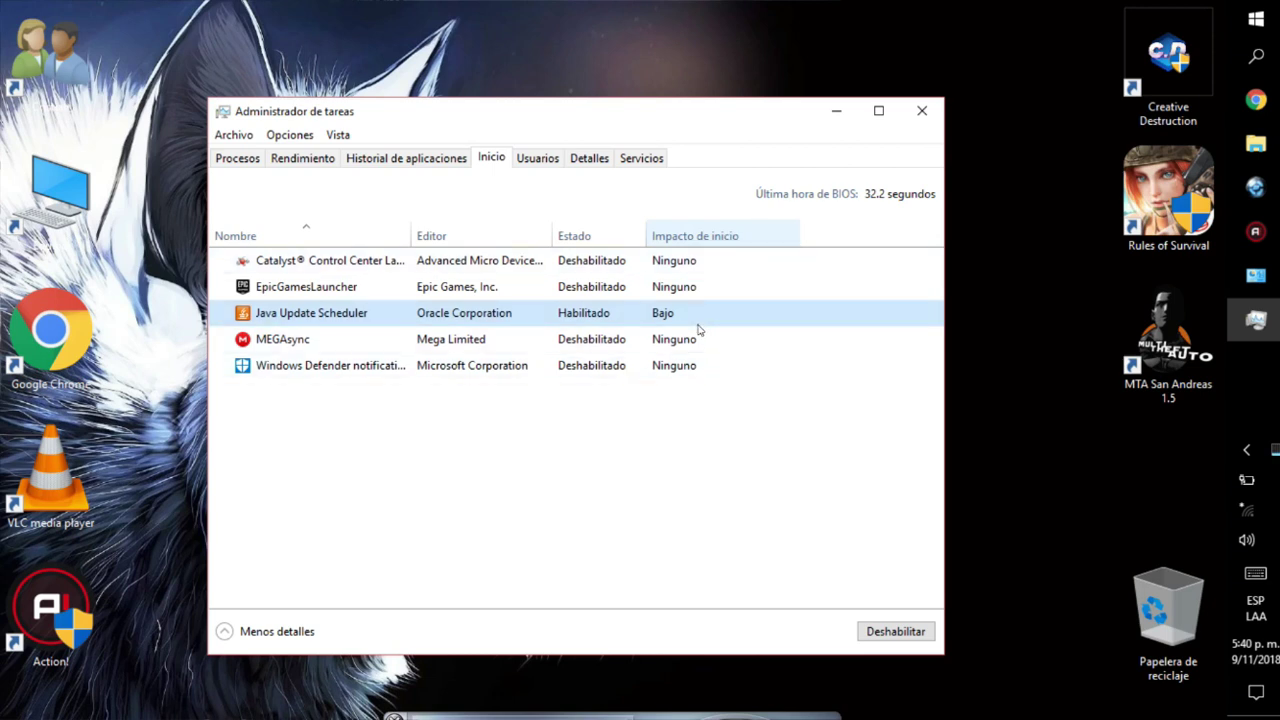
left_click(414, 344)
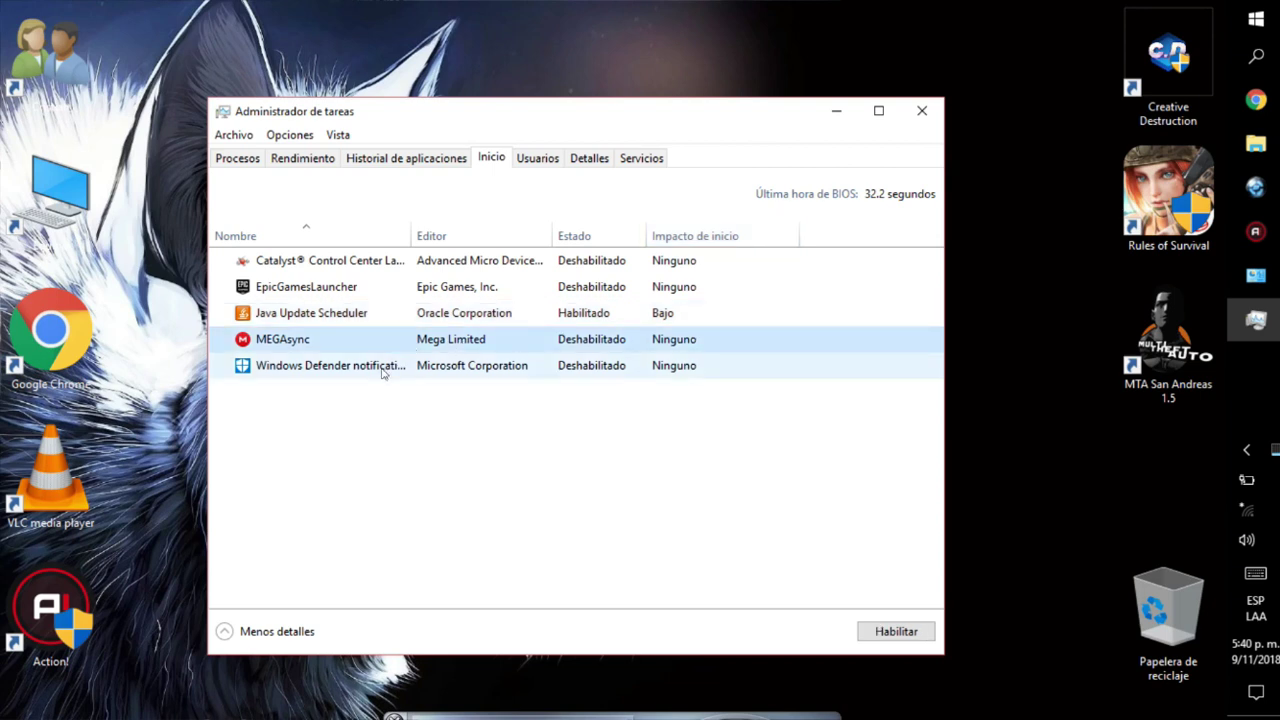
left_click(366, 370)
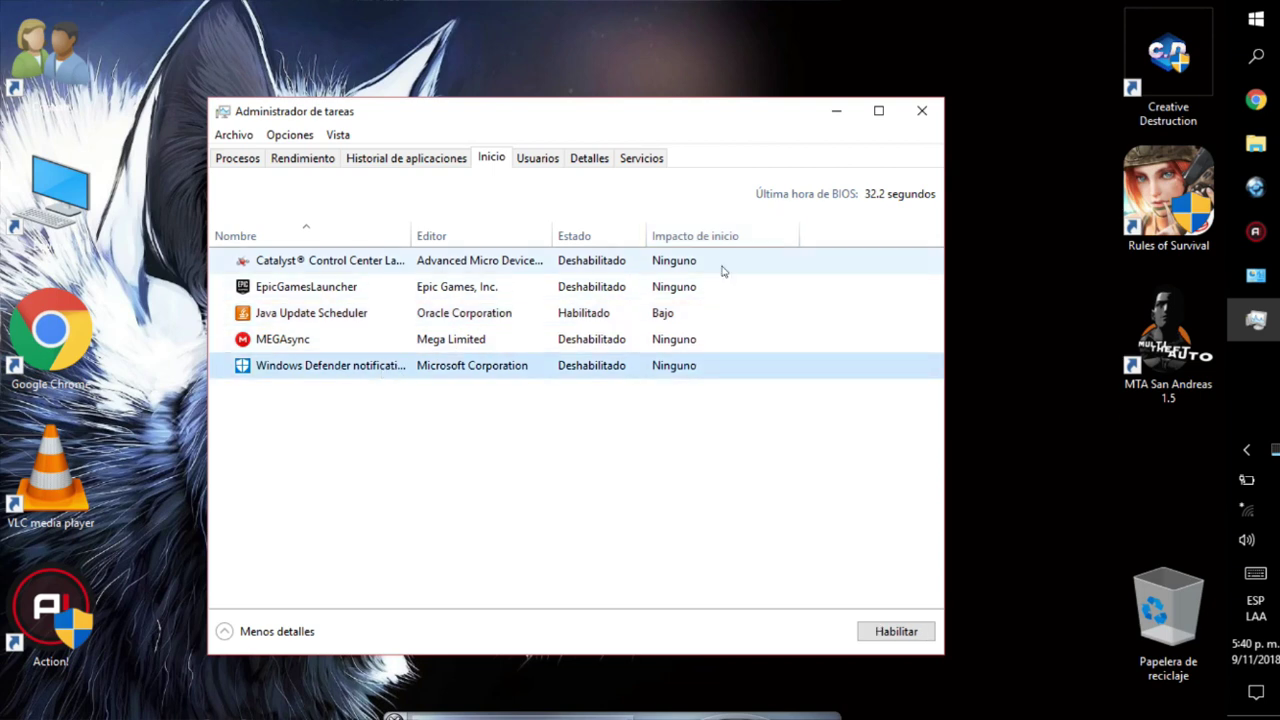
left_click(917, 112)
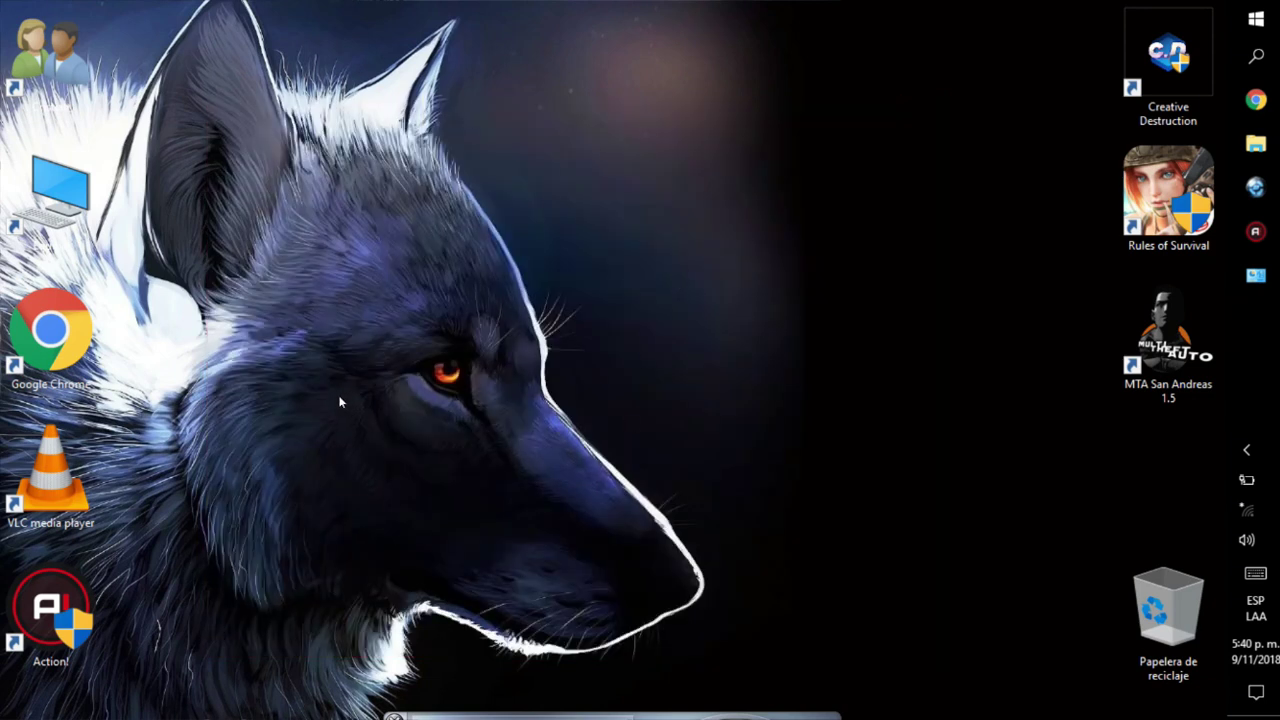
Launch the Windows services console by running services.msc.
key("super+r")
type("ser")
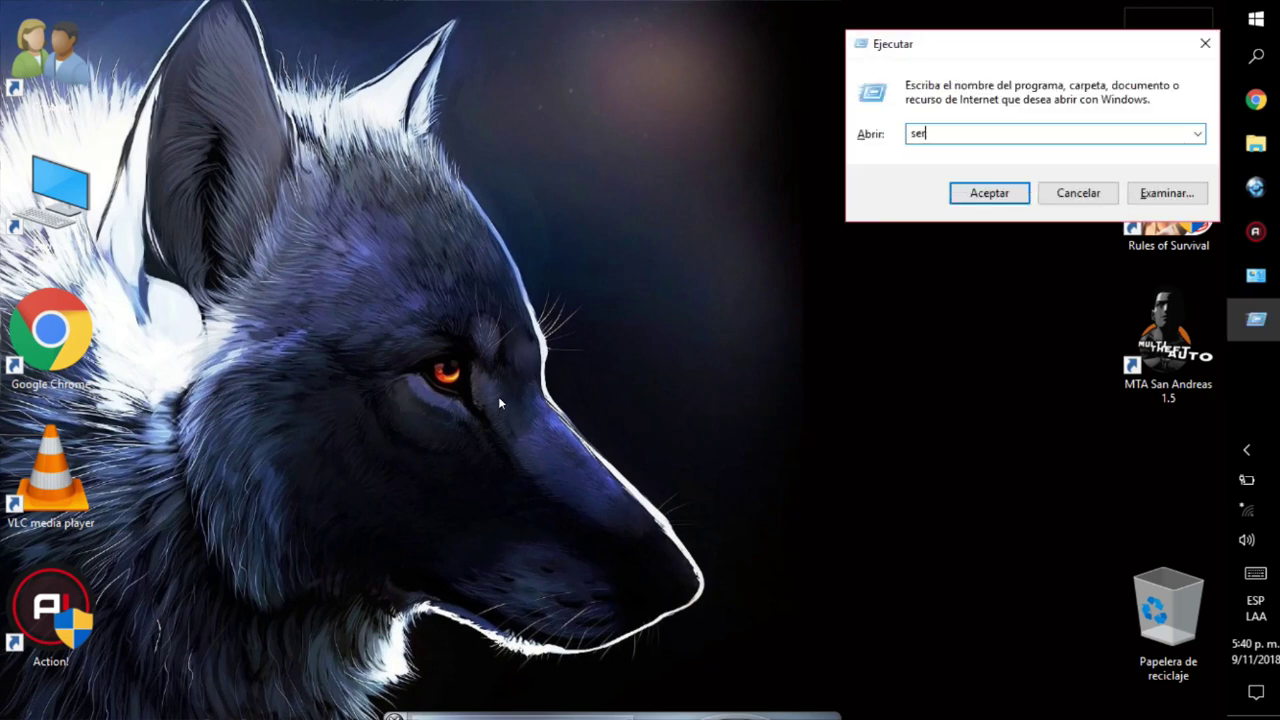
type("vices.msc")
key("Return")
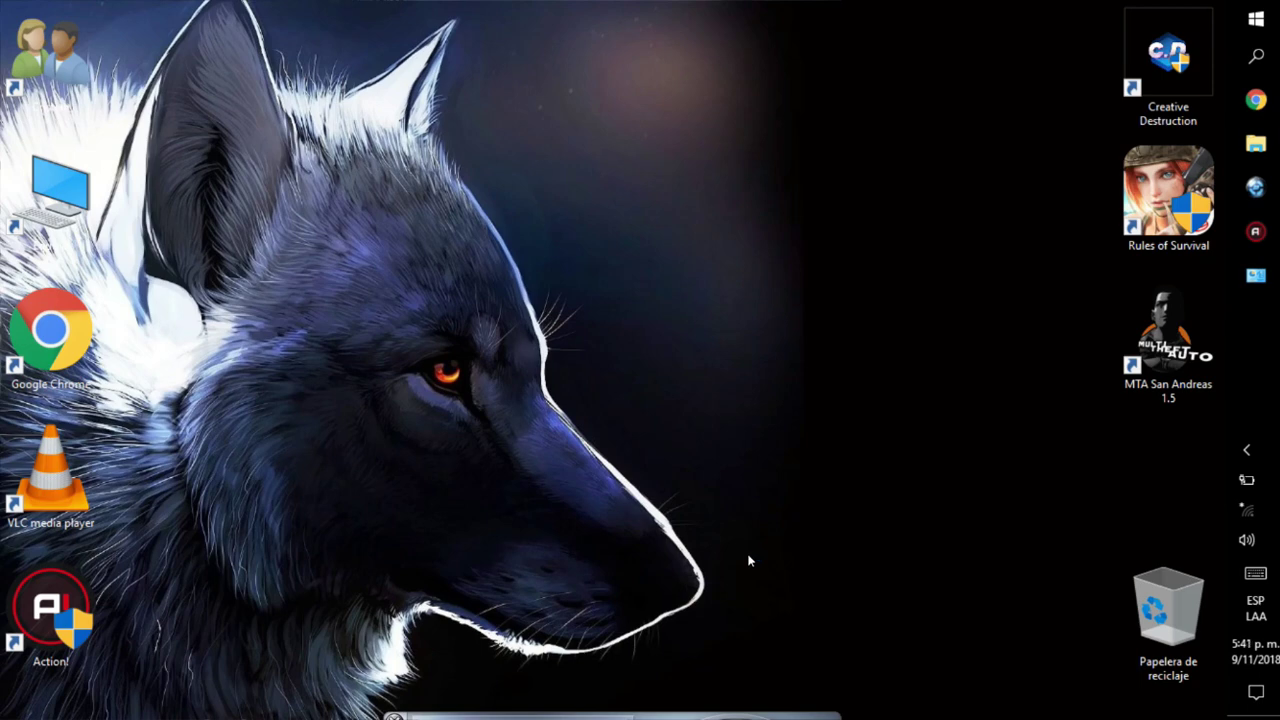
Bring up the Sistema window and close it while the services console loads.
key("super+Pause")
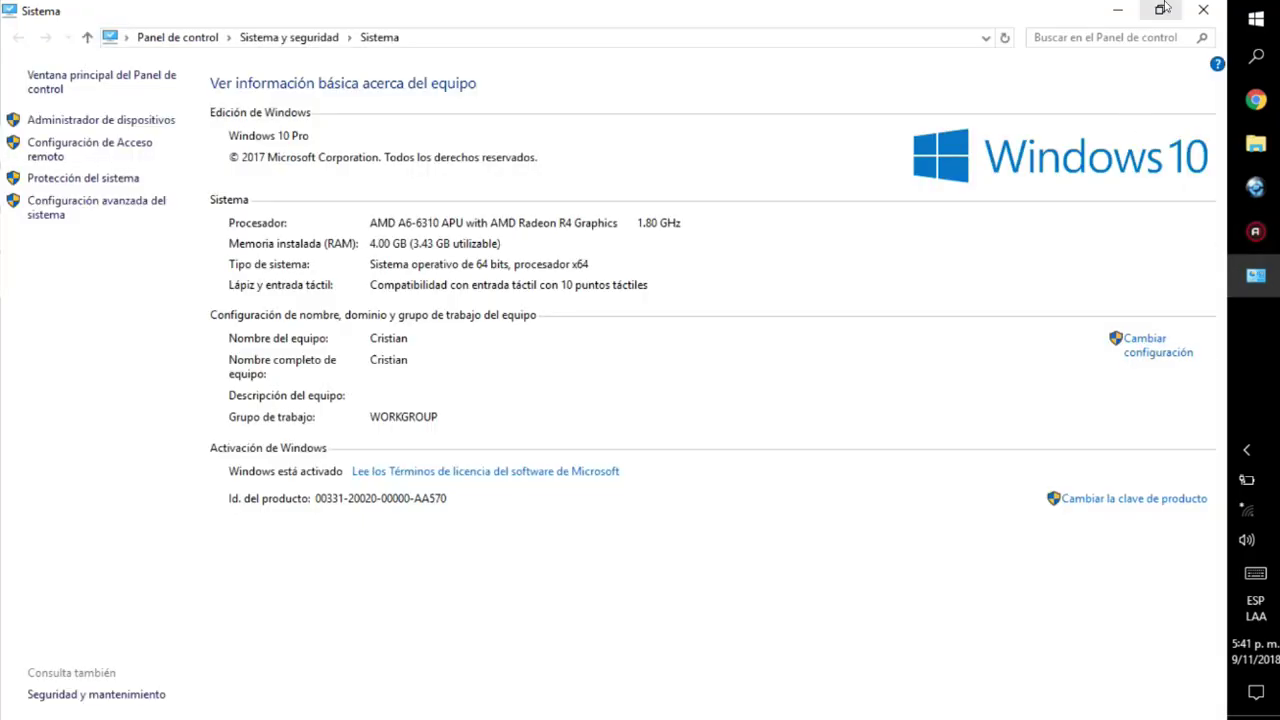
left_click(1201, 10)
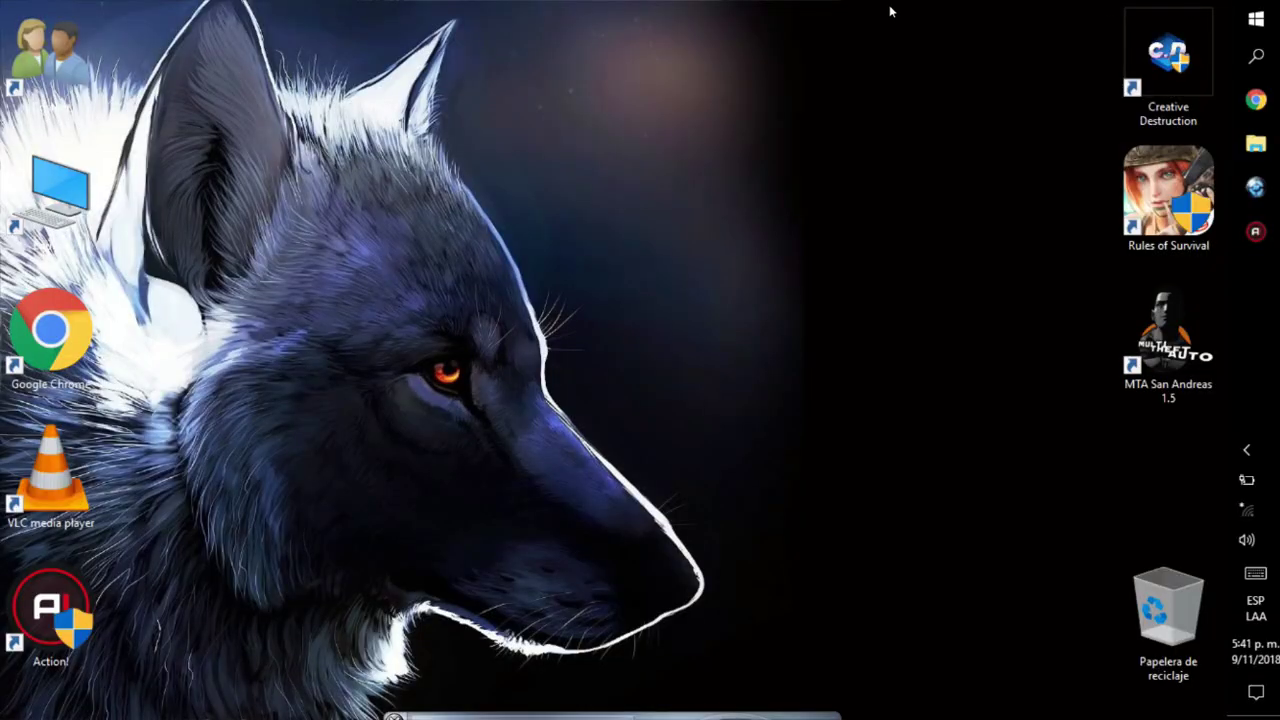
left_click(1246, 450)
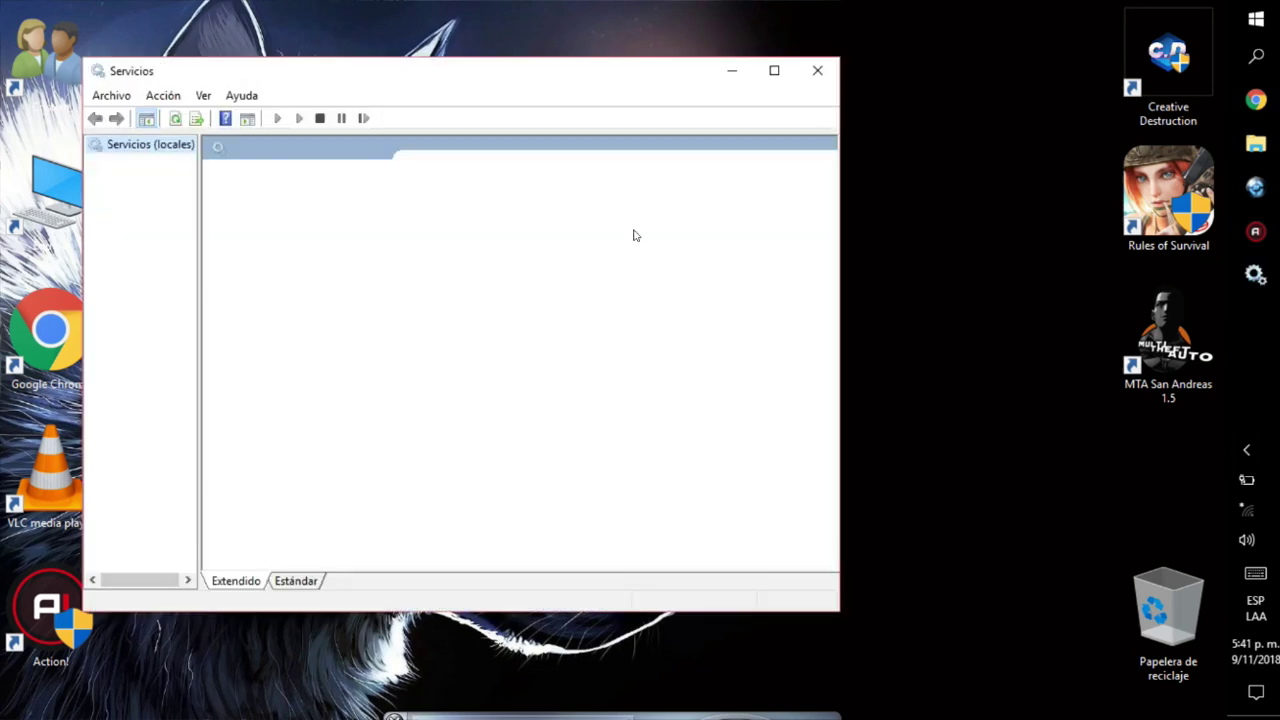
Maximise the Servicios window and select the Windows Update service near the end of the list.
left_click_drag(463, 80, 477, 80)
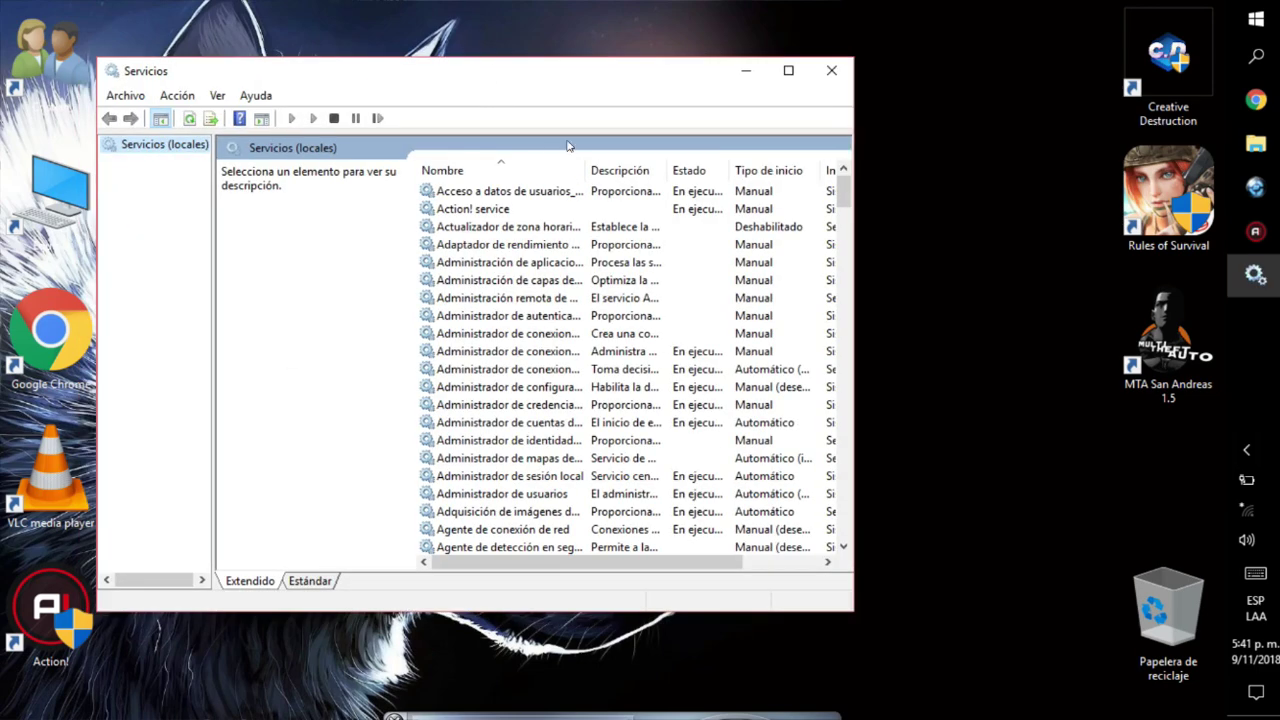
left_click(788, 71)
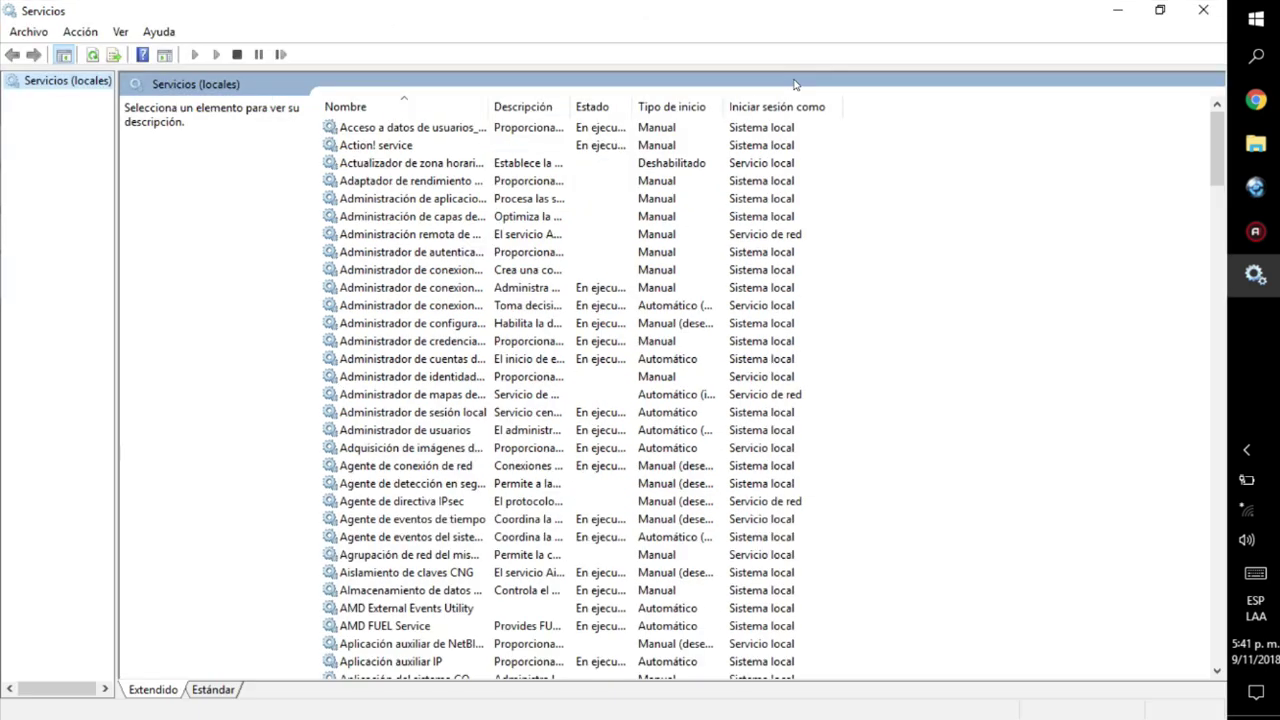
left_click(411, 163)
scroll(390, 290, "down", 15)
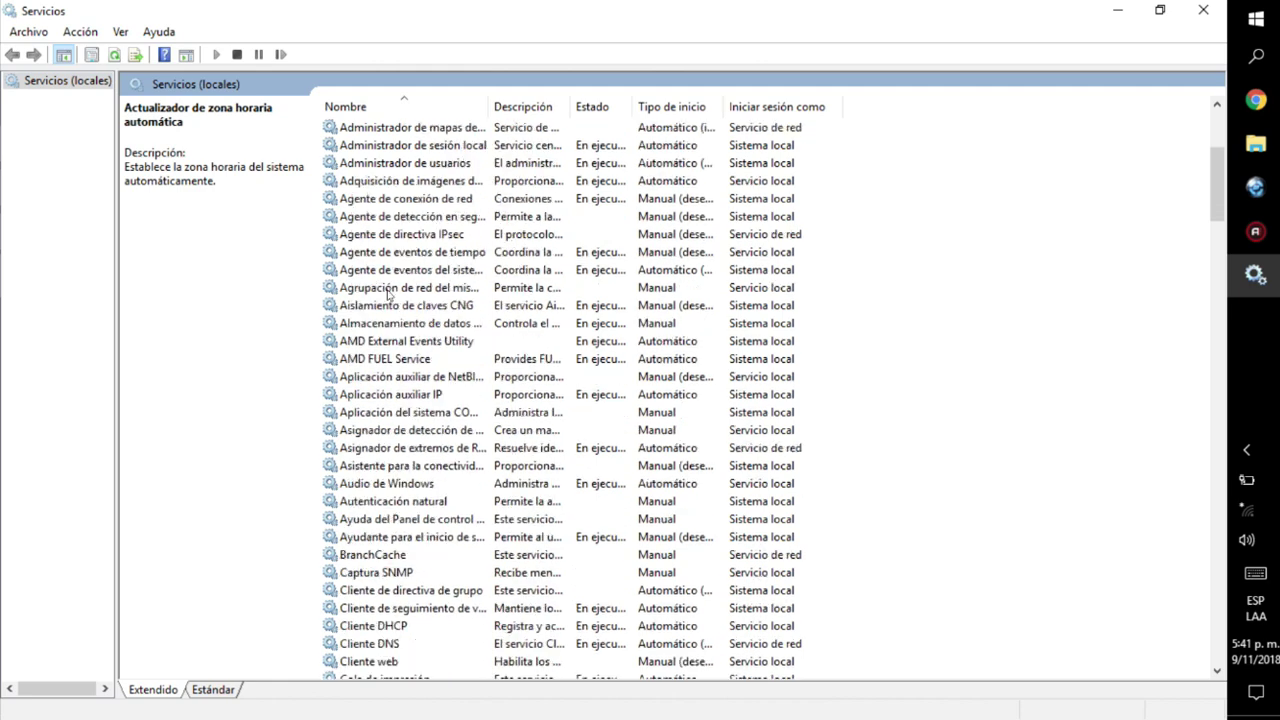
scroll(390, 290, "down", 4)
left_click(1215, 660)
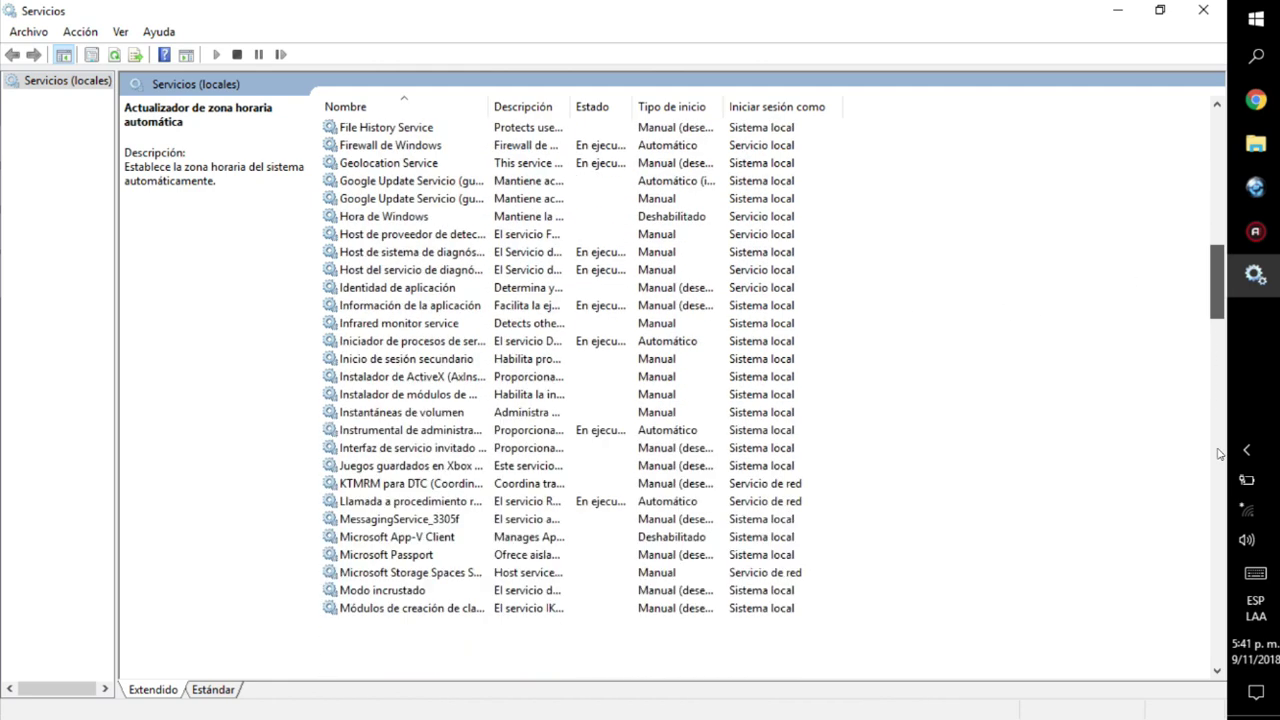
left_click(421, 660)
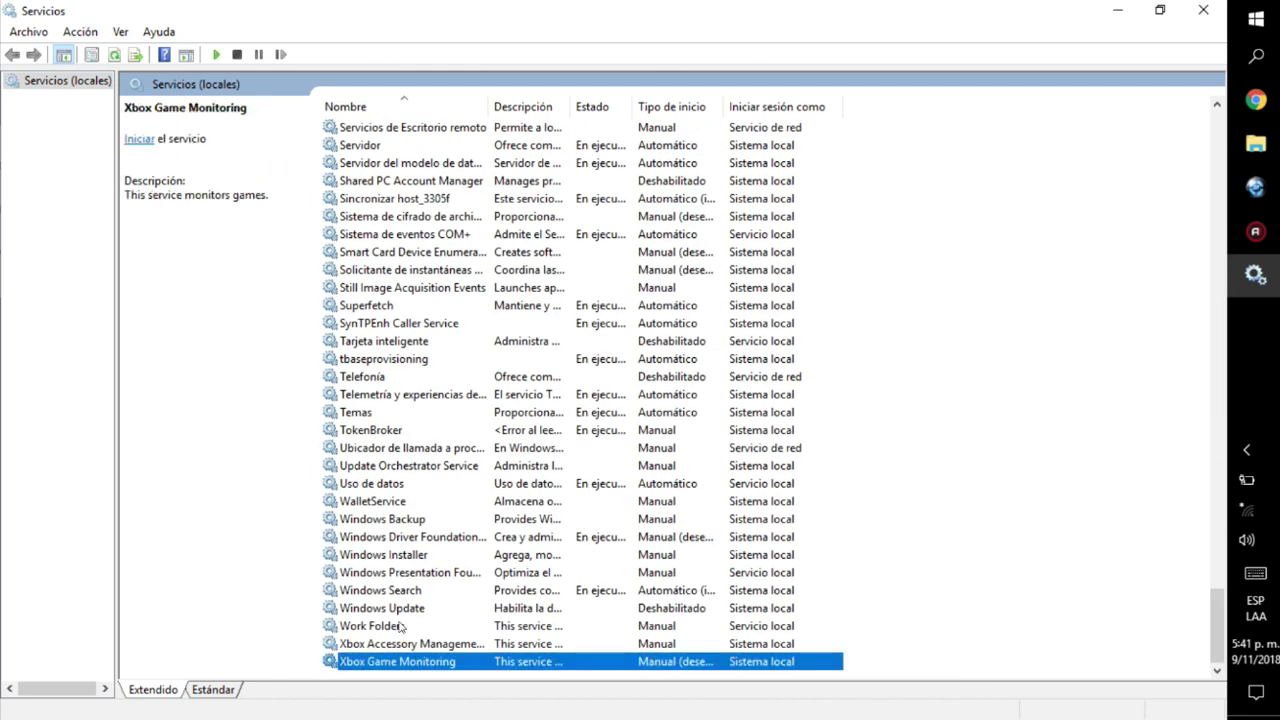
left_click(396, 608)
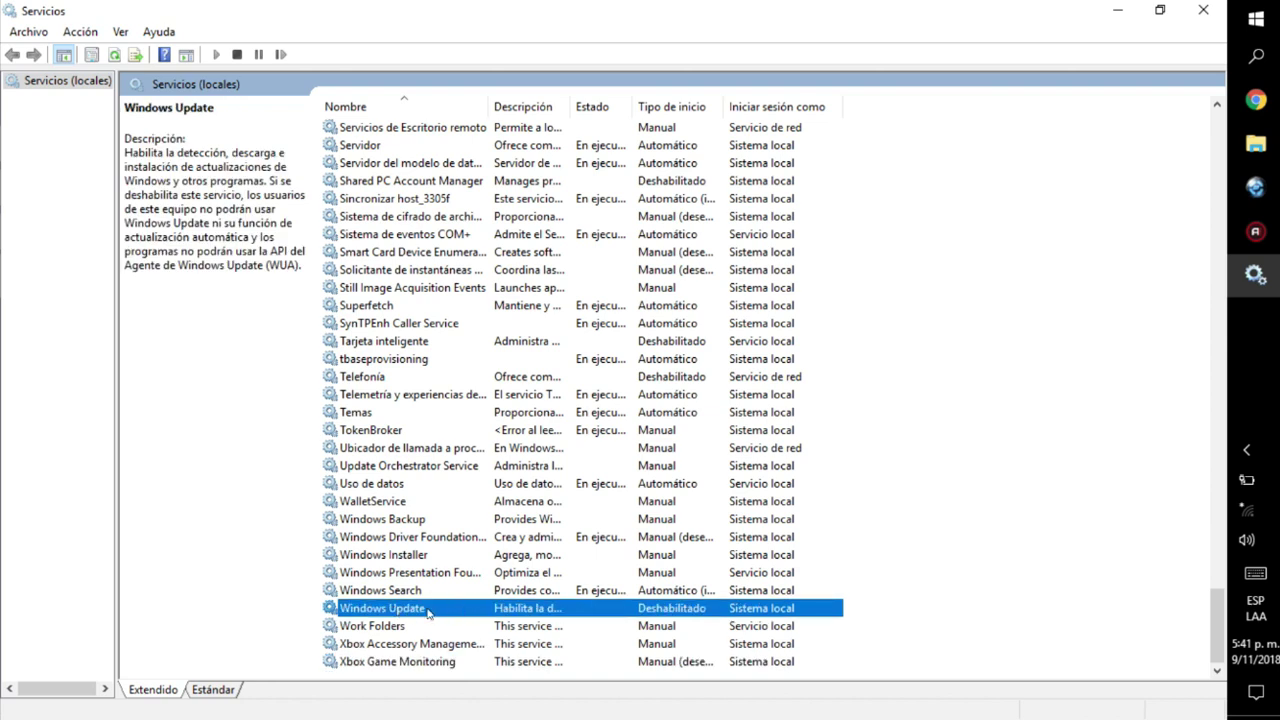
Open the properties of the Windows Update service.
right_click(428, 612)
left_click(388, 616)
right_click(388, 614)
left_click(430, 569)
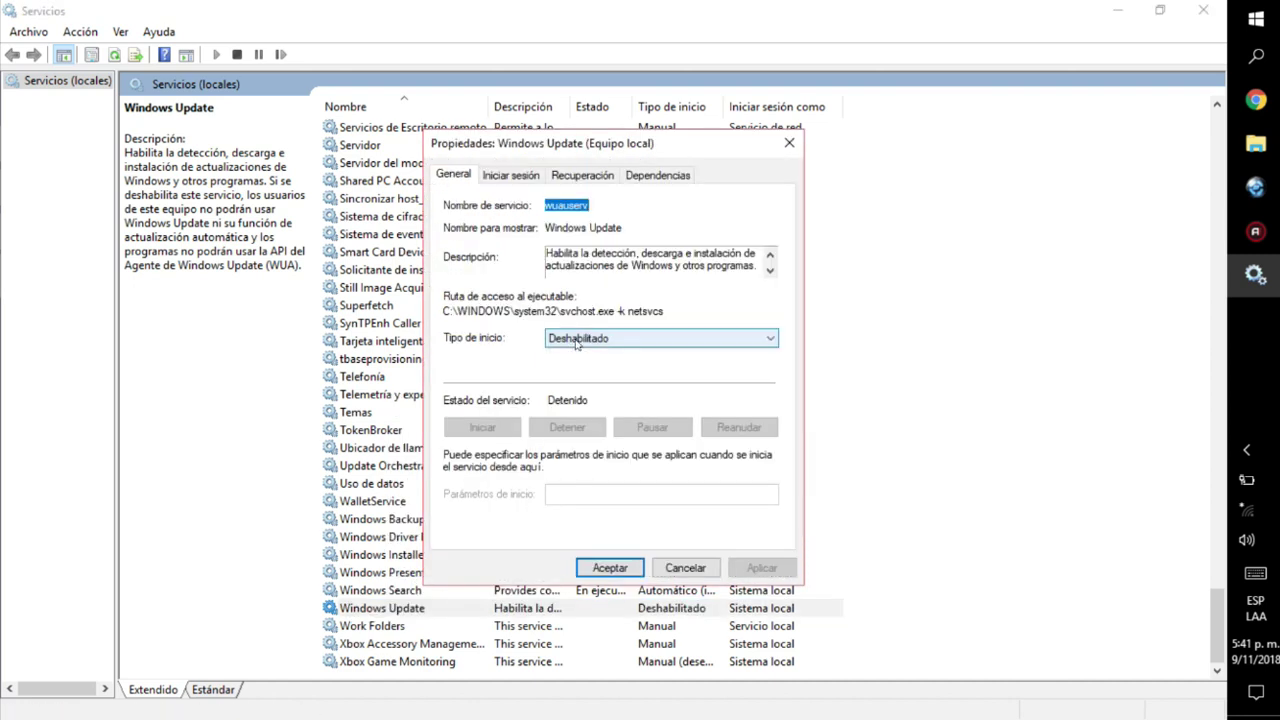
Try the Automático and Manual startup types for the Windows Update service.
left_click(577, 344)
left_click(606, 367)
left_click(624, 341)
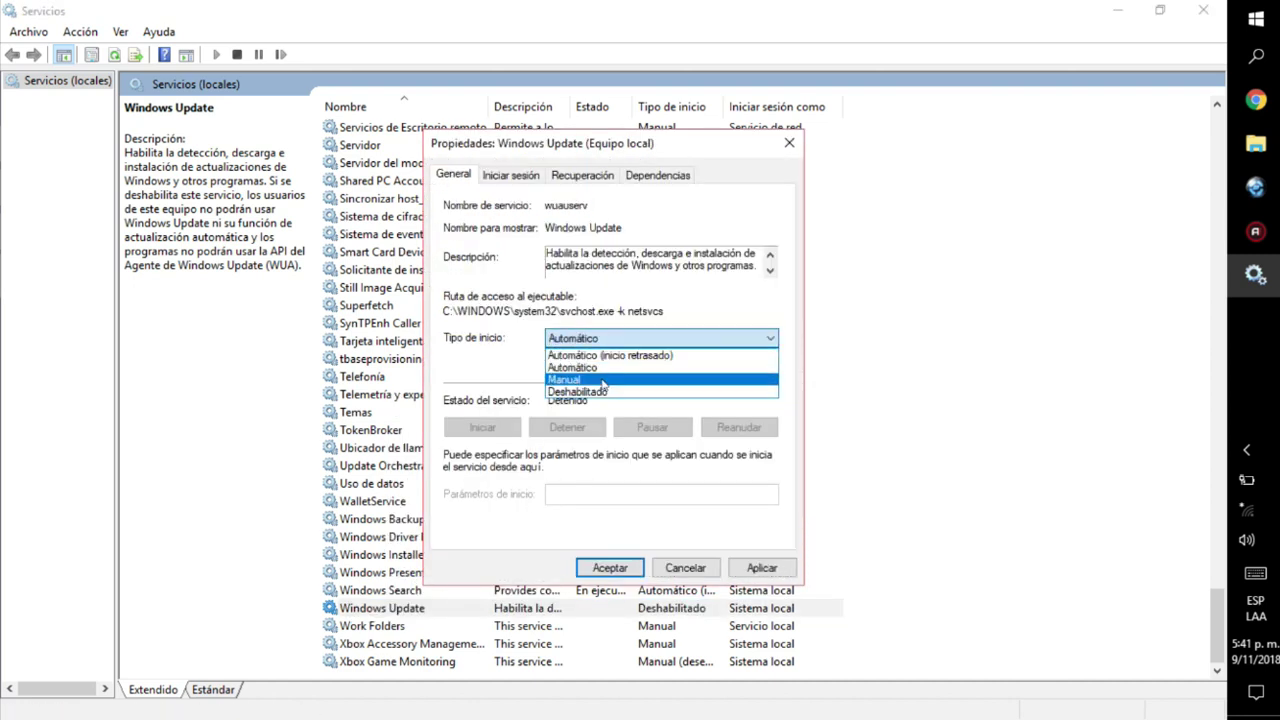
left_click(603, 381)
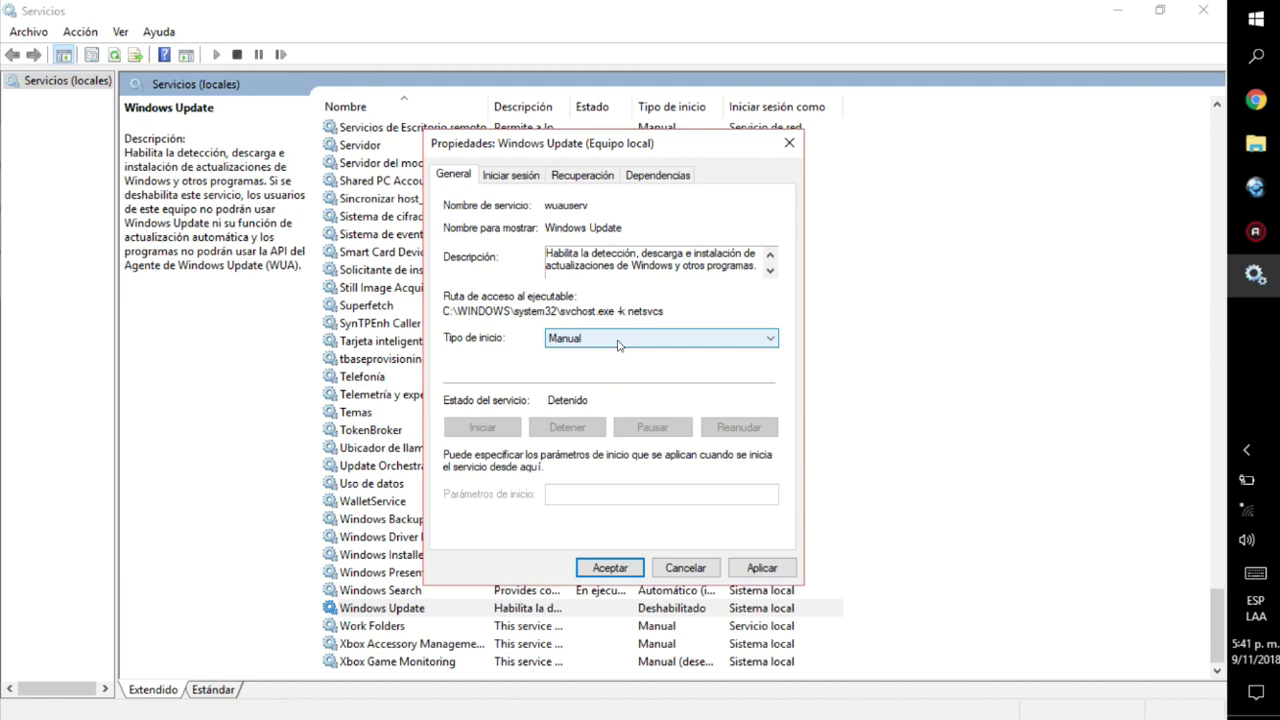
Set the Windows Update service's Tipo de inicio to Deshabilitado, apply the setting, and accept the properties.
left_click(619, 345)
left_click(609, 343)
left_click(609, 340)
left_click(605, 385)
left_click(763, 575)
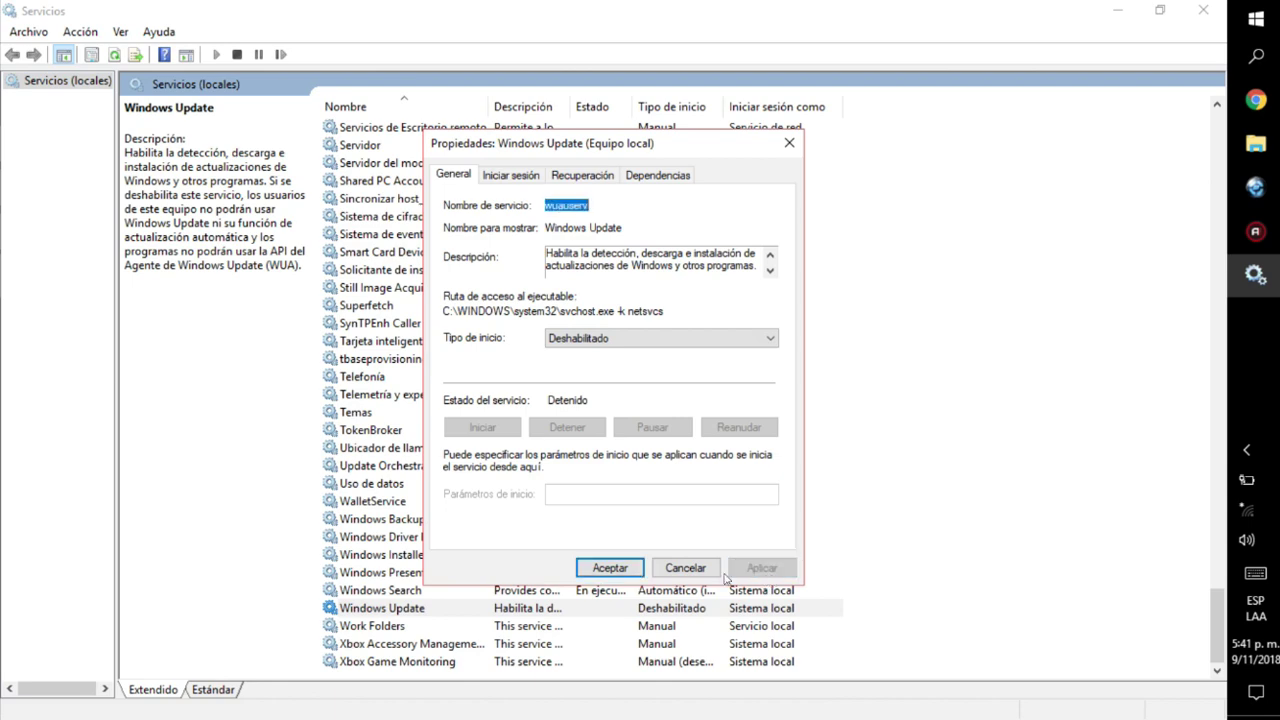
left_click(600, 568)
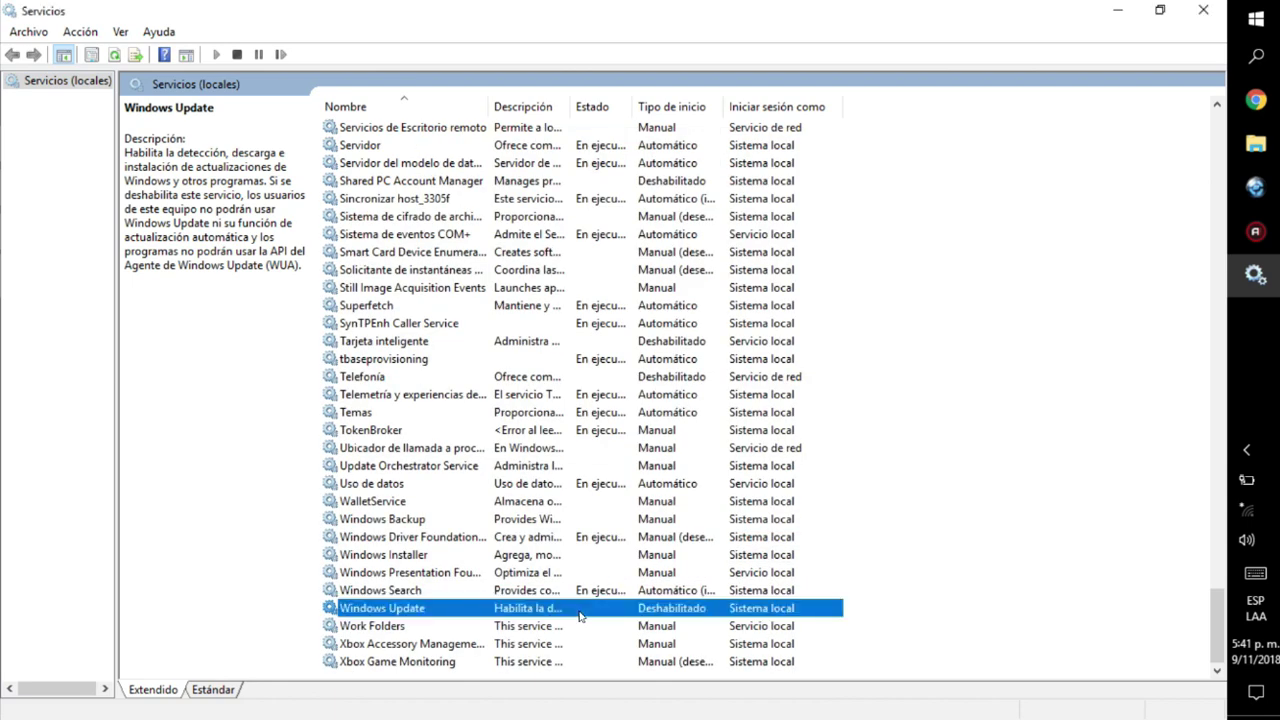
Reopen the Windows Update properties, check the available startup types, and close the dialog without changing anything.
right_click(579, 617)
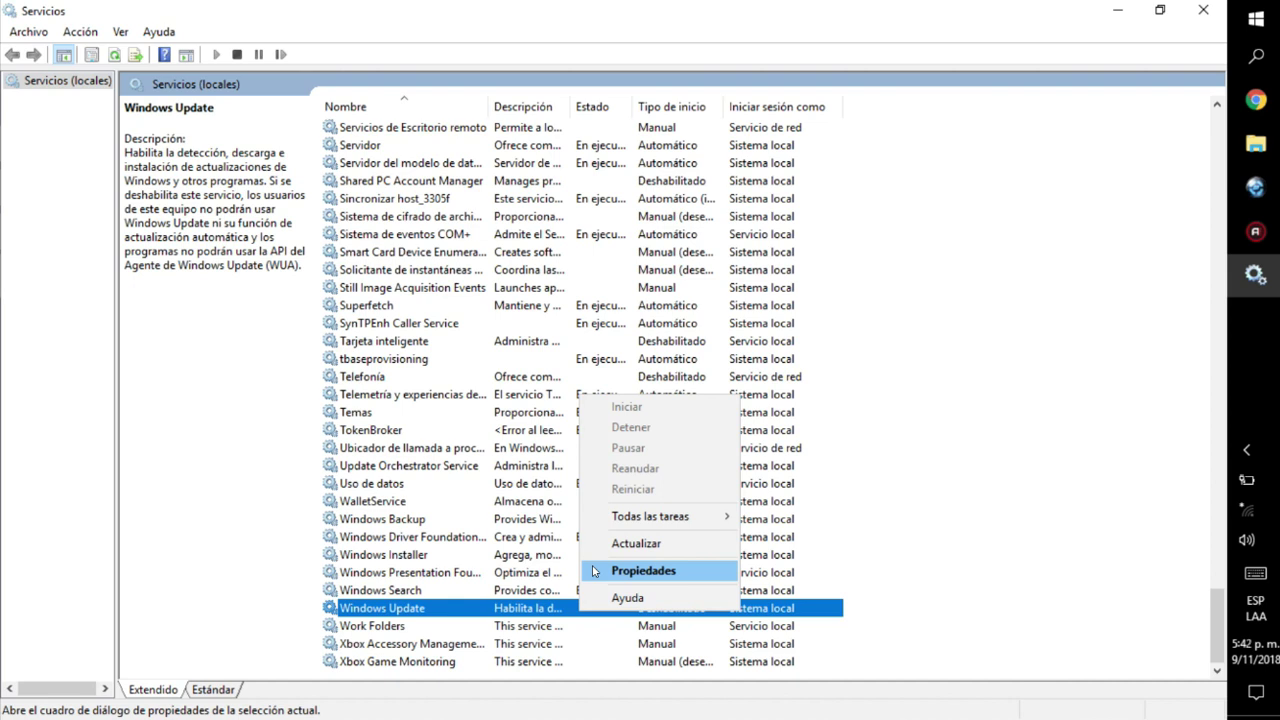
left_click(594, 571)
left_click(579, 338)
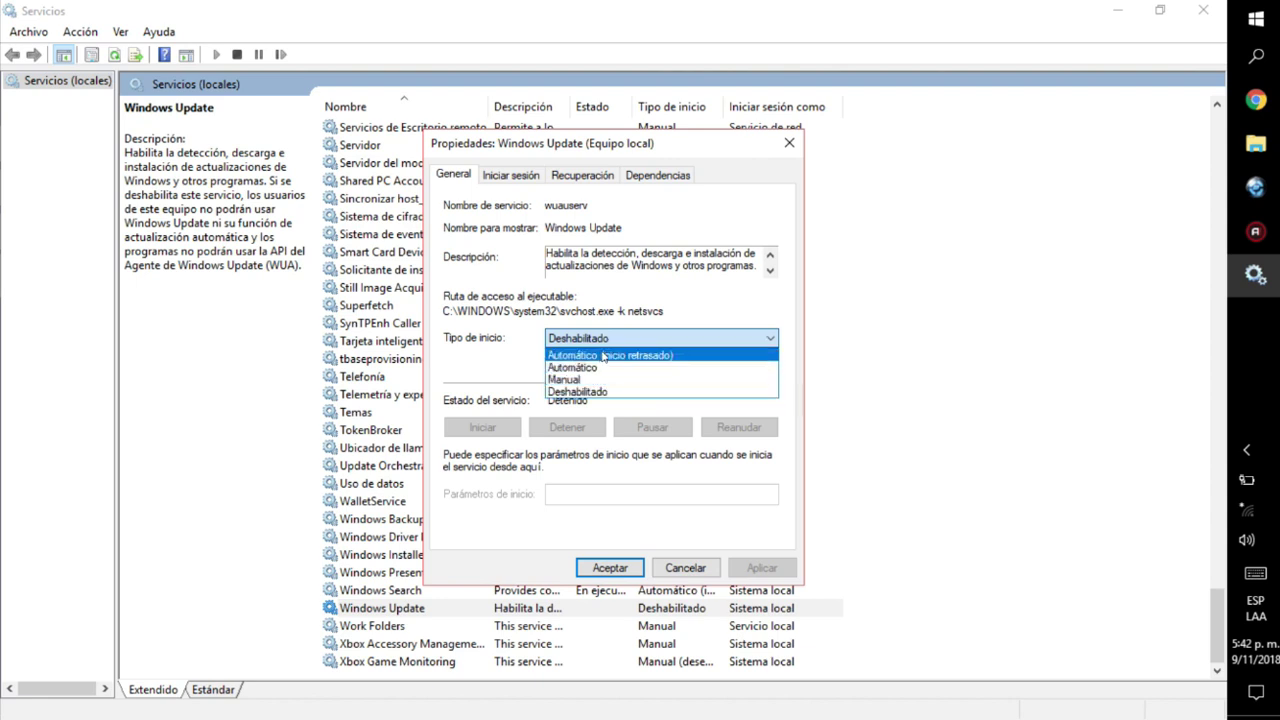
left_click(617, 338)
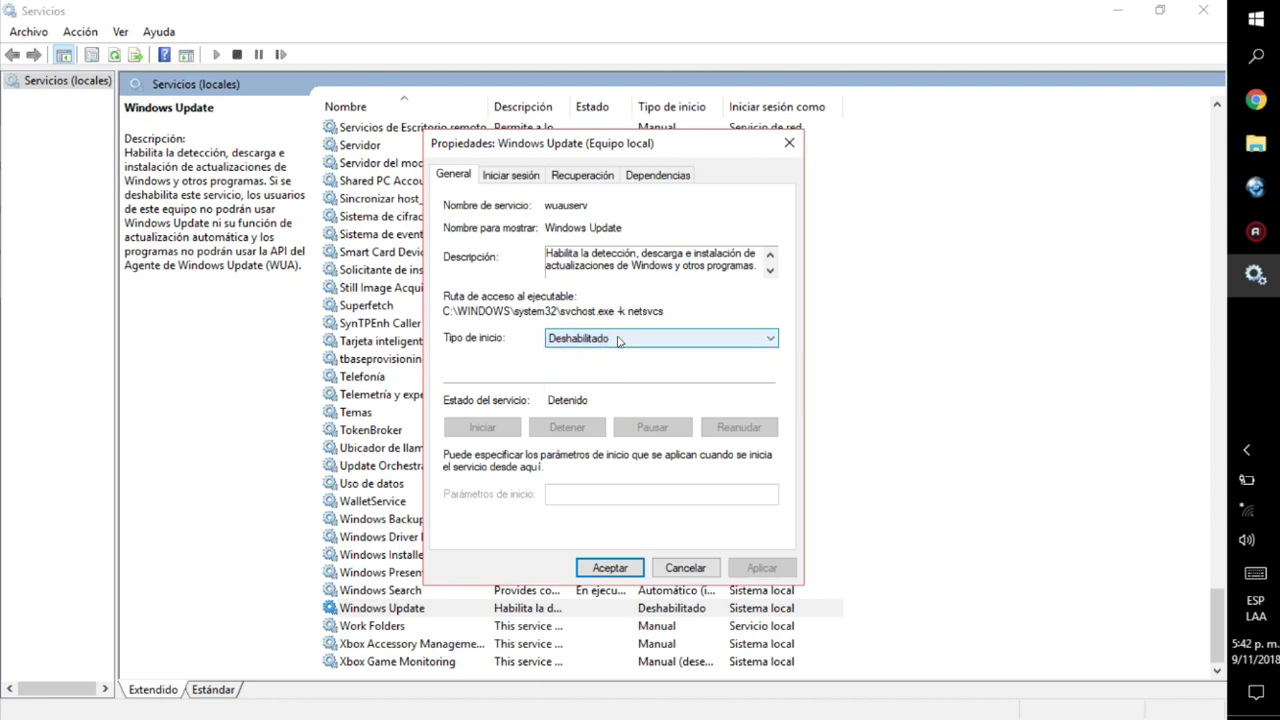
left_click(780, 148)
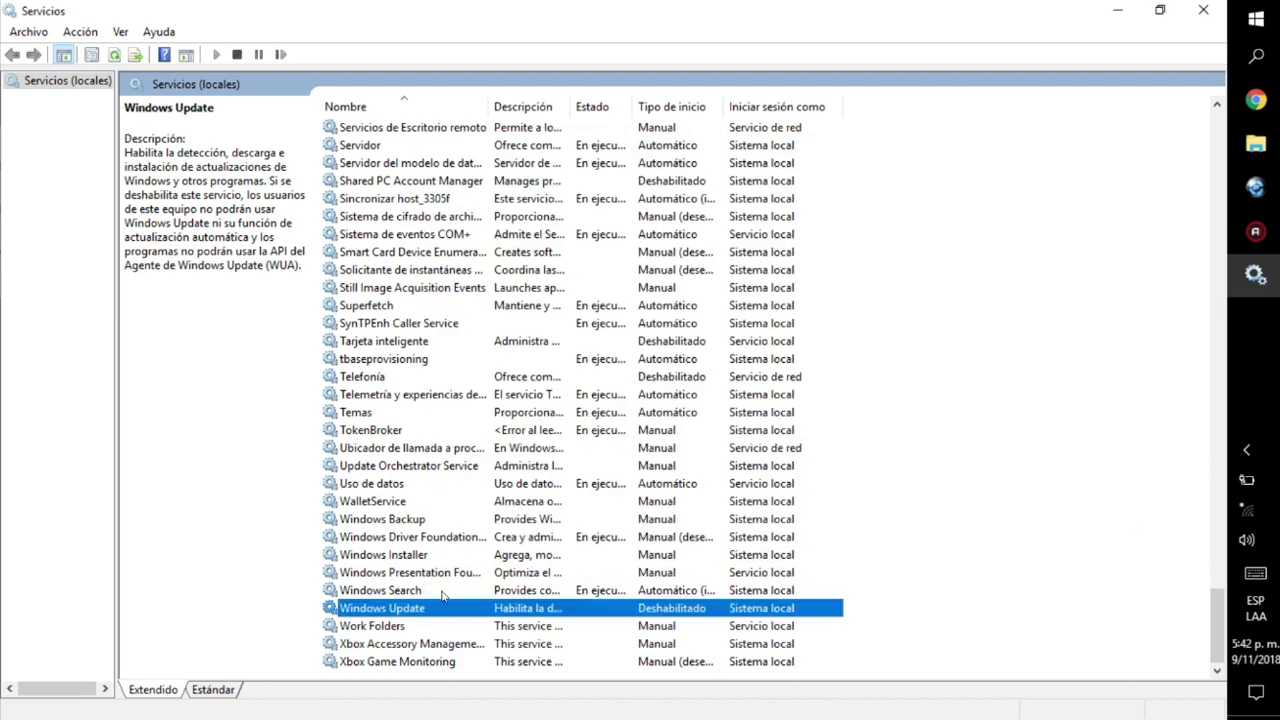
Open the Telefonía service's properties, review its description and Deshabilitado startup type, and cancel the dialog without changes.
left_click(372, 379)
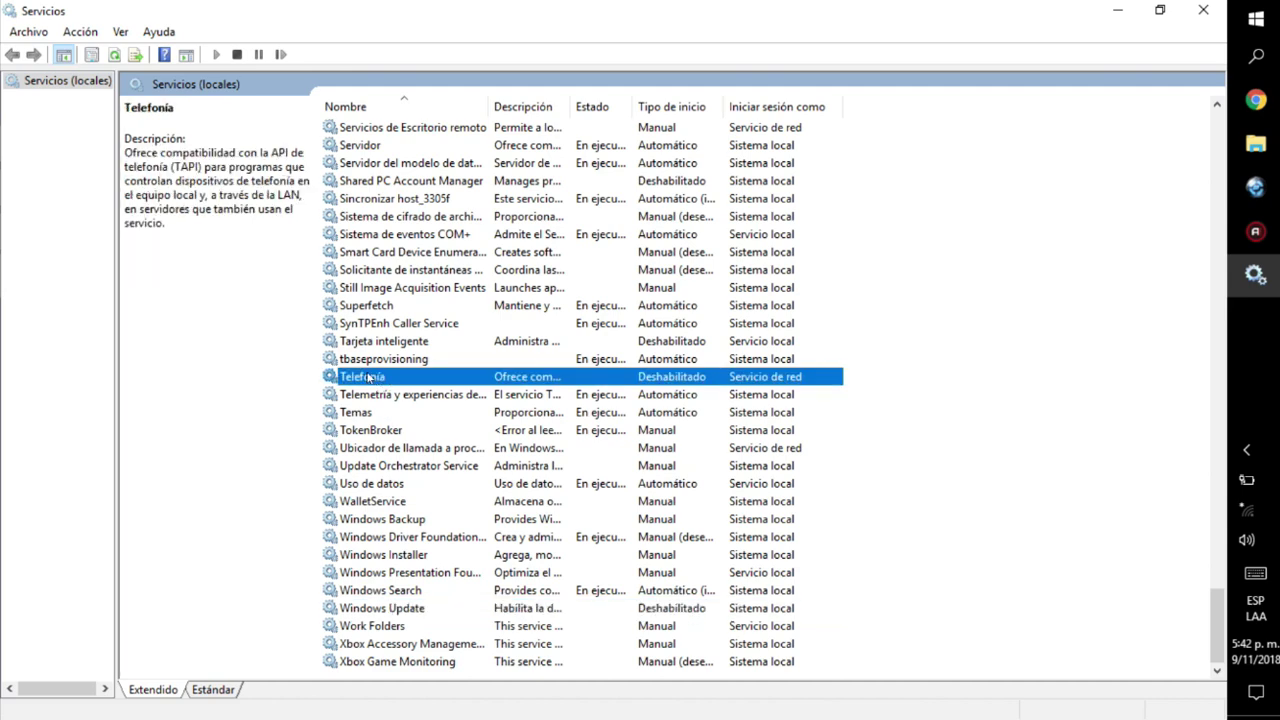
right_click(376, 380)
left_click(420, 552)
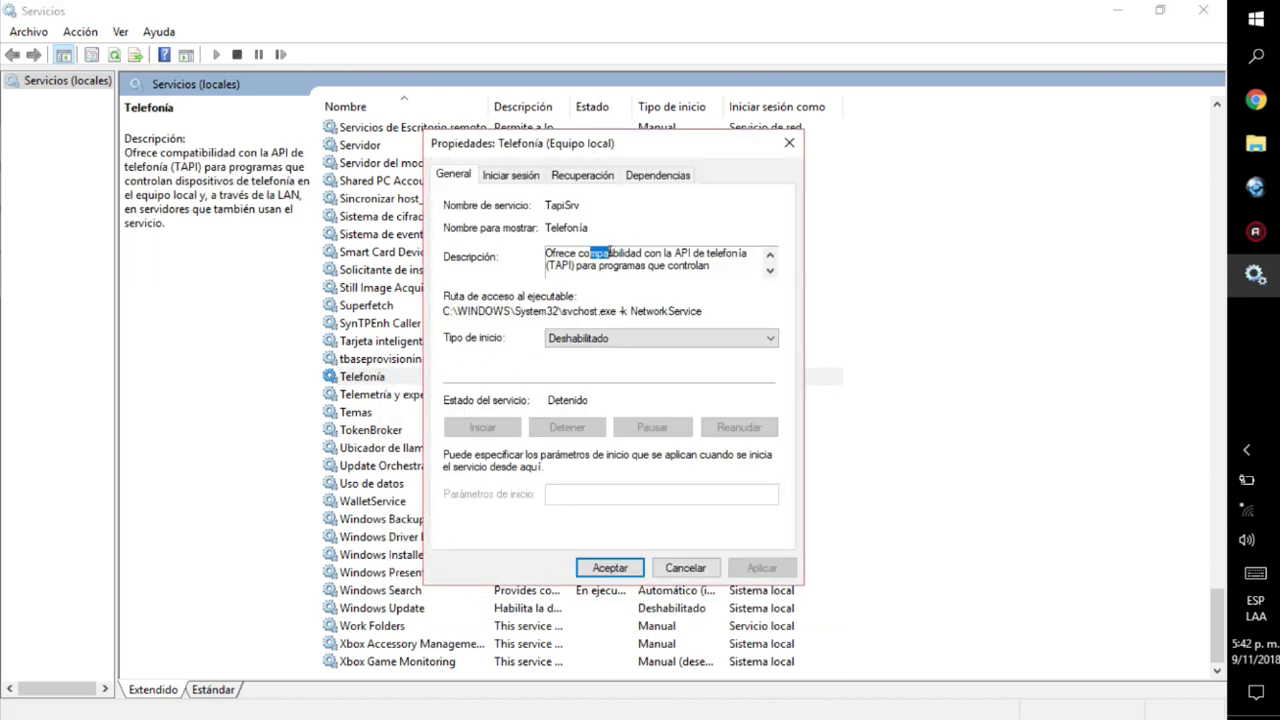
left_click_drag(710, 266, 506, 264)
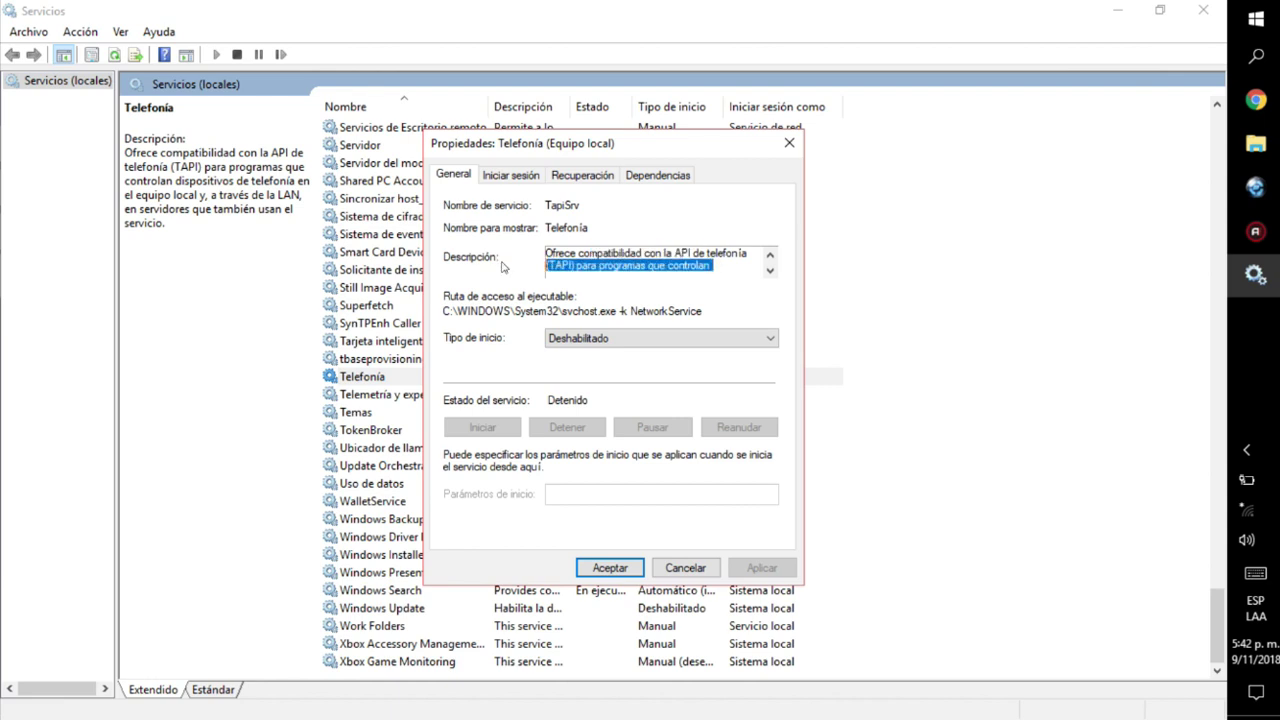
left_click(645, 266)
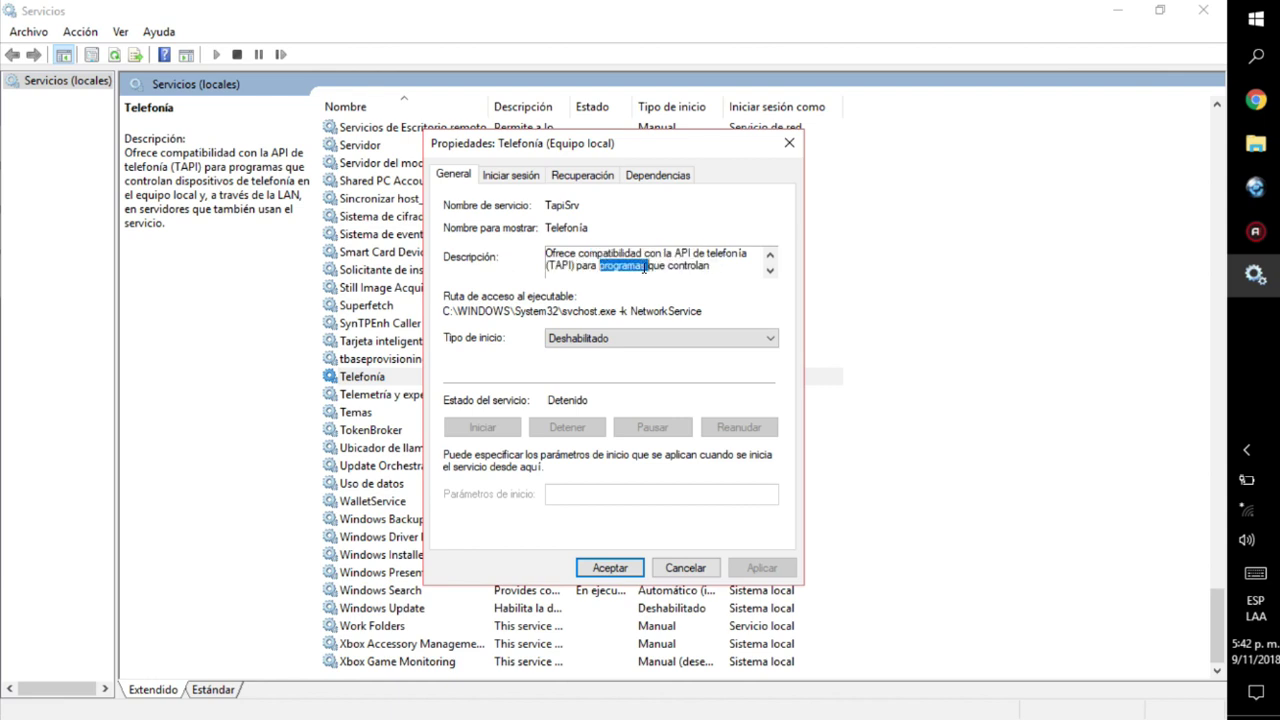
left_click_drag(712, 266, 497, 209)
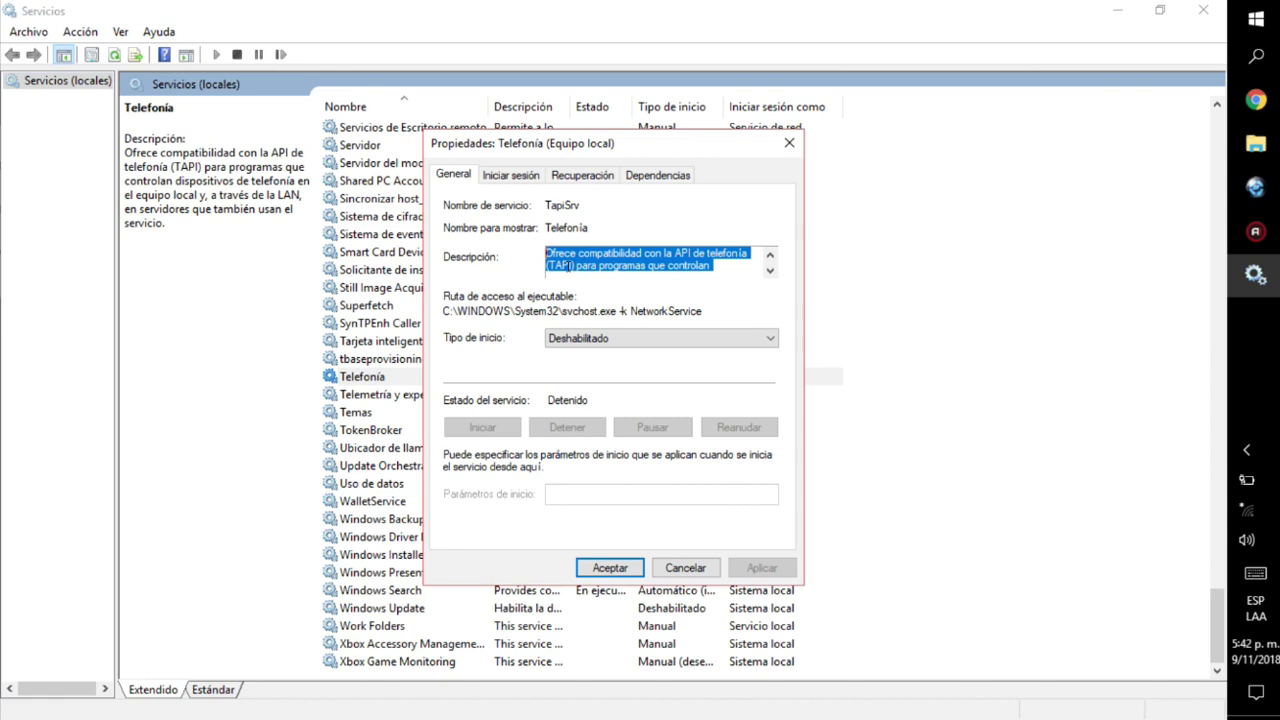
left_click(622, 338)
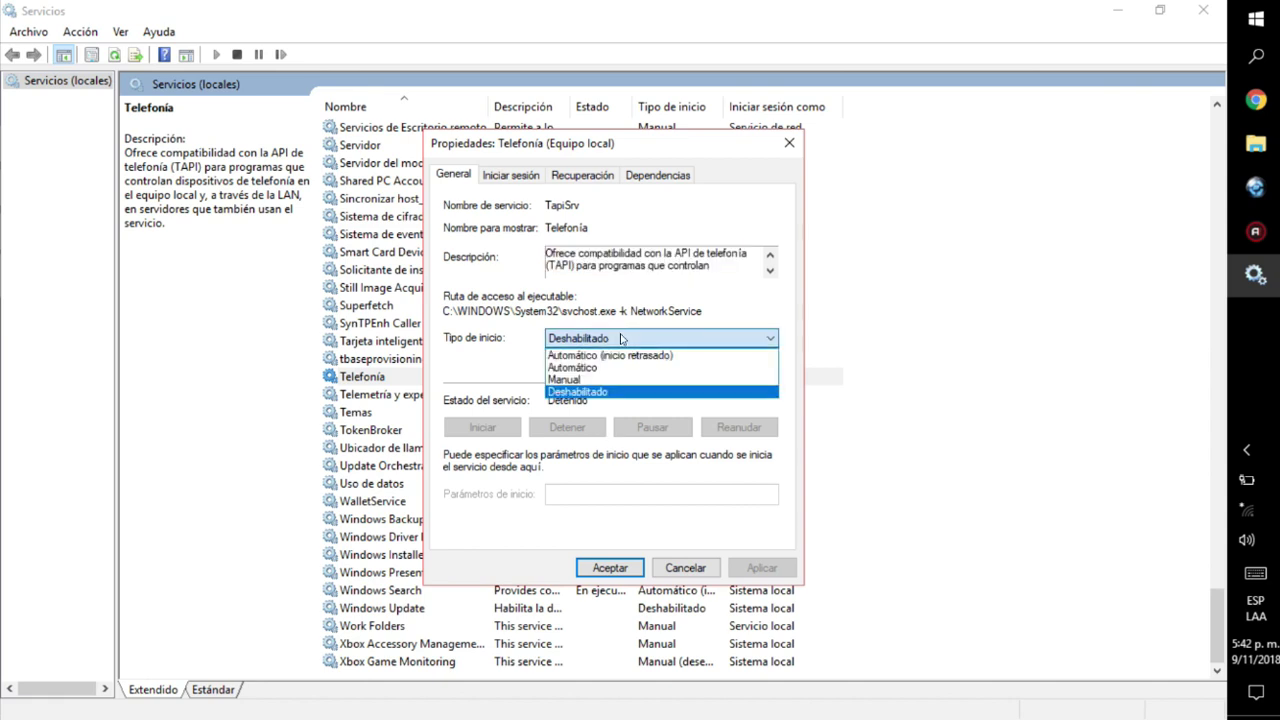
left_click(620, 390)
left_click(686, 568)
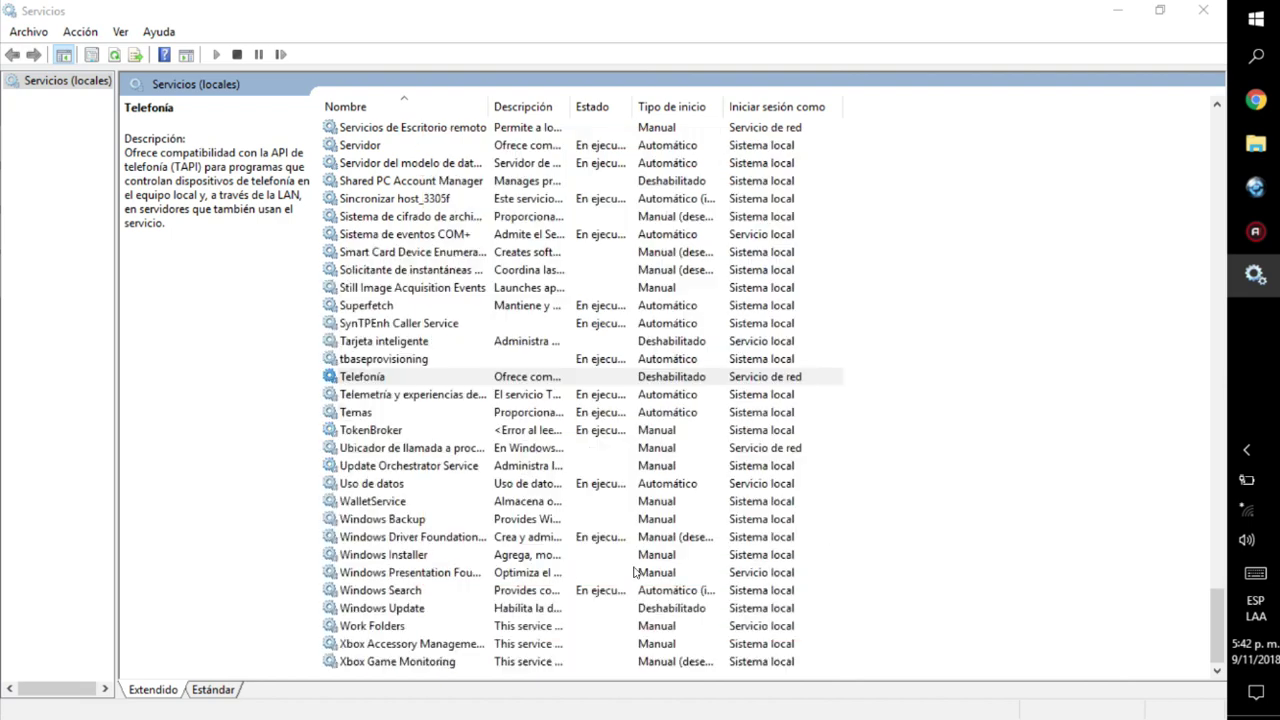
Set the Tarjeta inteligente service's Tipo de inicio to Deshabilitado, apply the setting, and accept the properties.
left_click(430, 342)
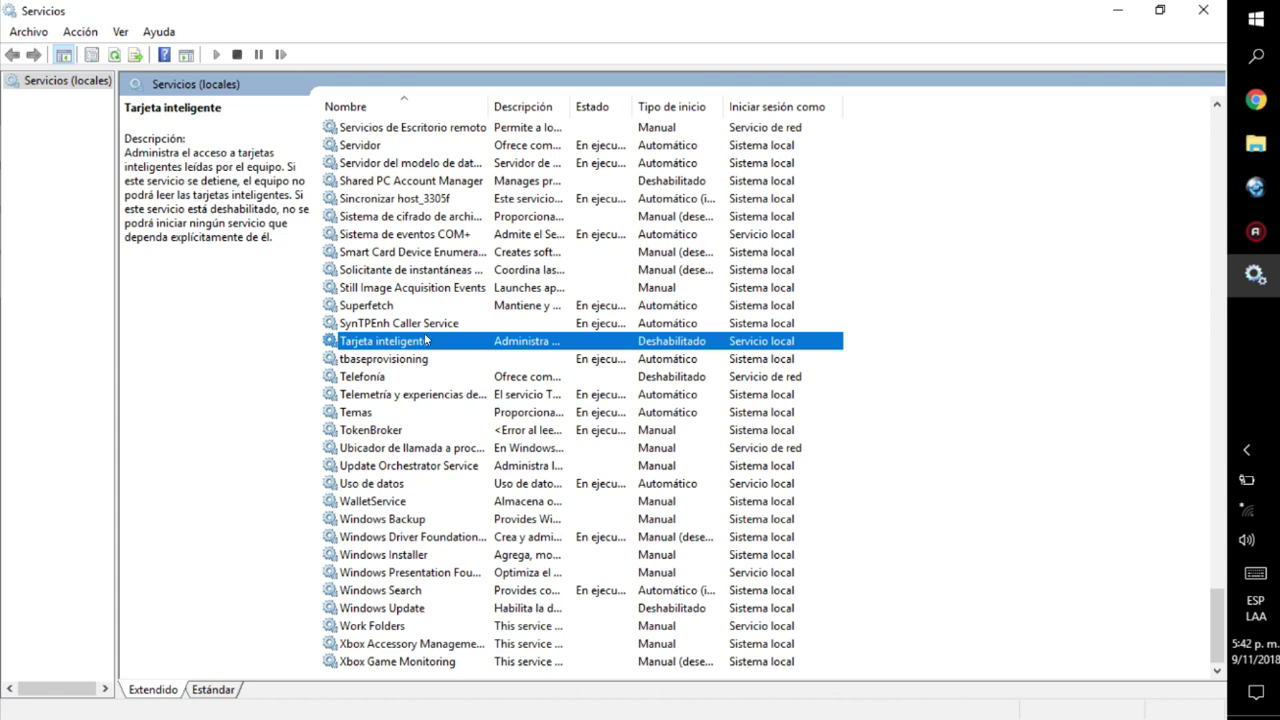
right_click(426, 341)
left_click(458, 512)
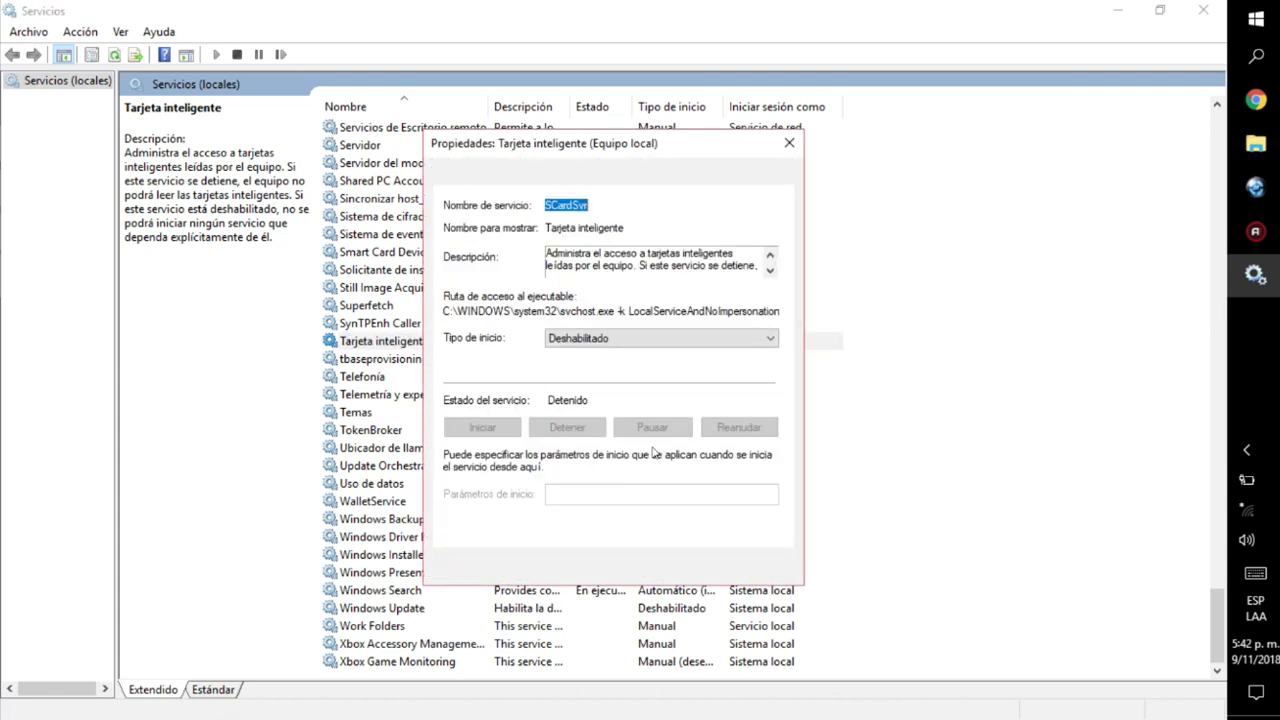
left_click(655, 343)
left_click(665, 392)
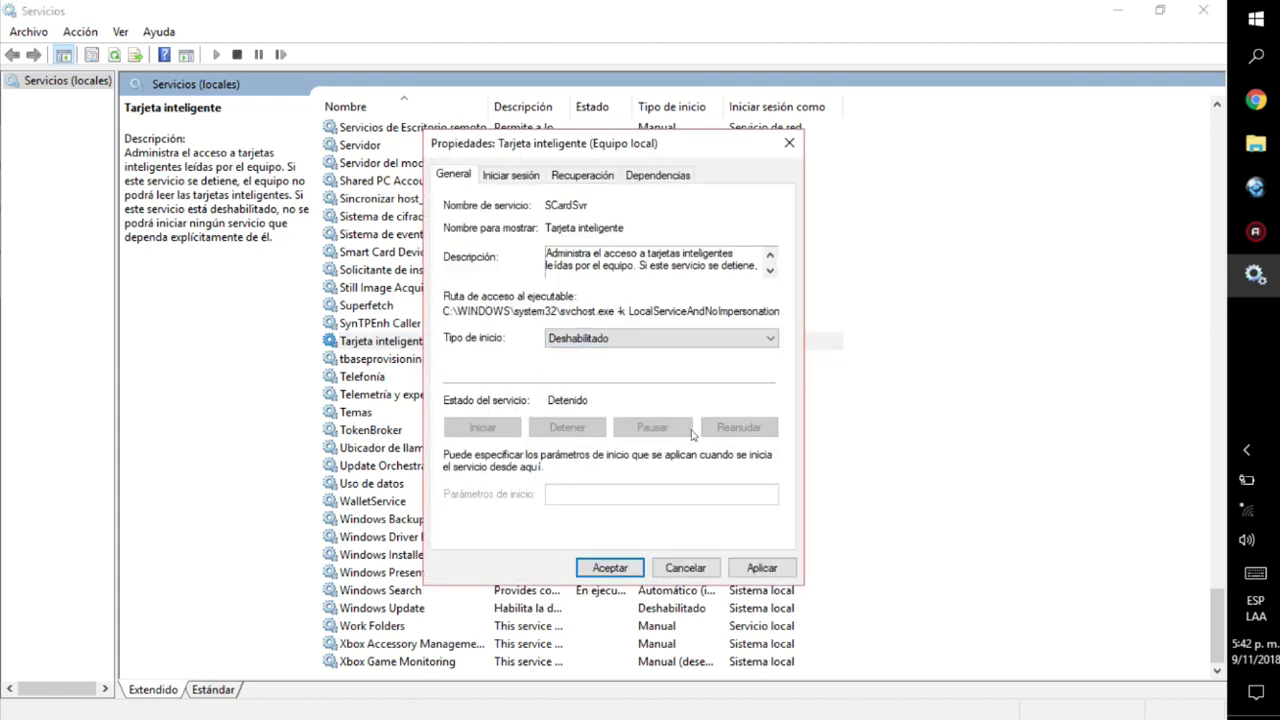
left_click(757, 567)
left_click(609, 567)
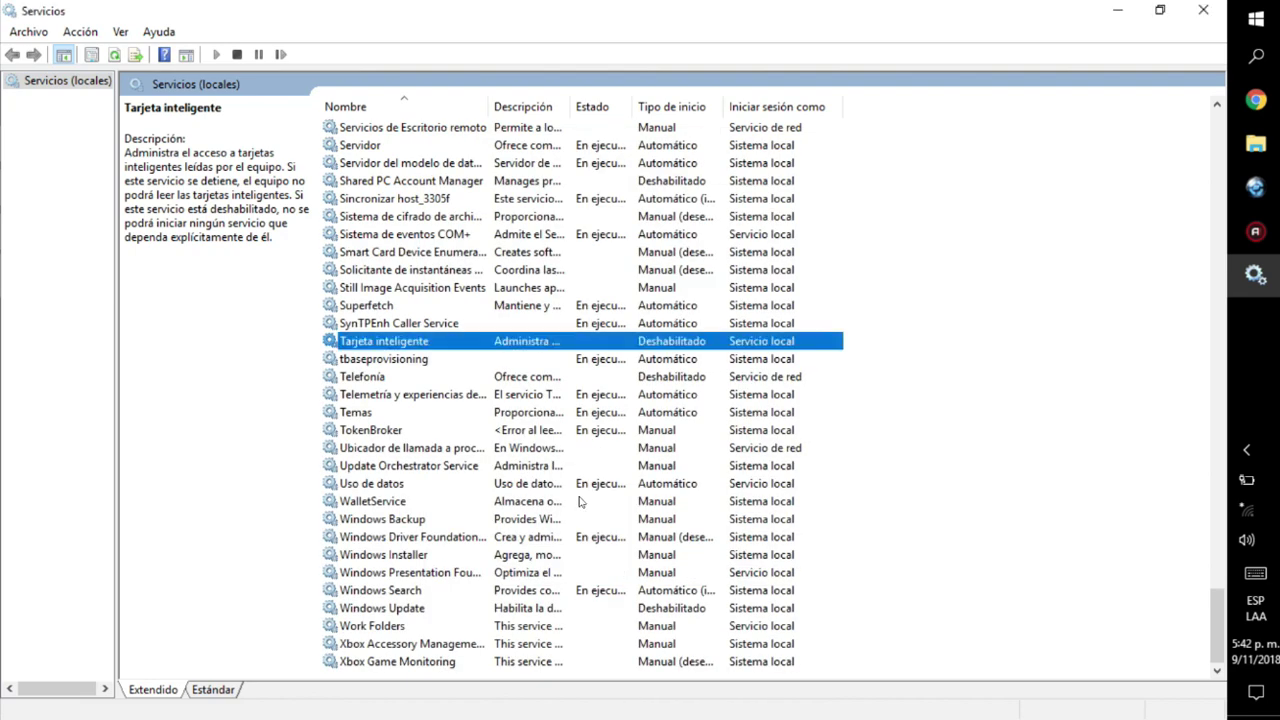
Find the dmwappushsvc service among the entries starting with D and open its properties.
scroll(463, 328, "up", 3)
scroll(463, 328, "up", 15)
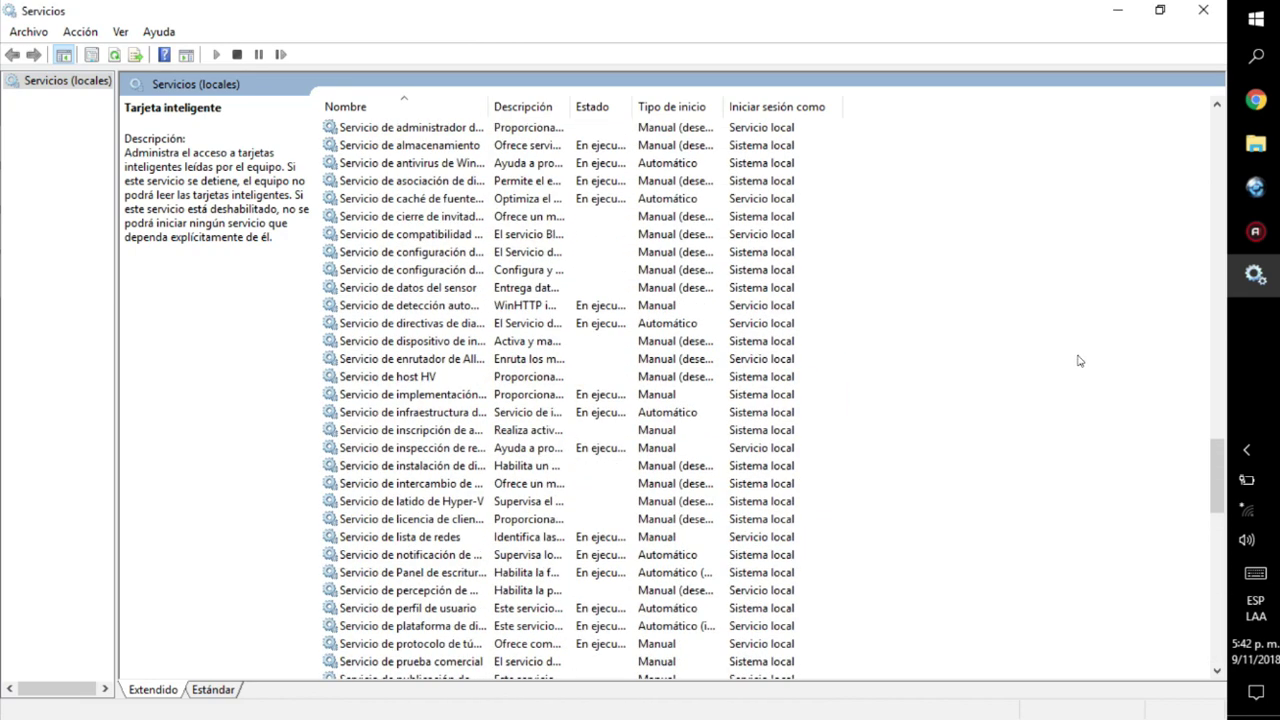
left_click_drag(1222, 463, 1218, 130)
left_click(798, 145)
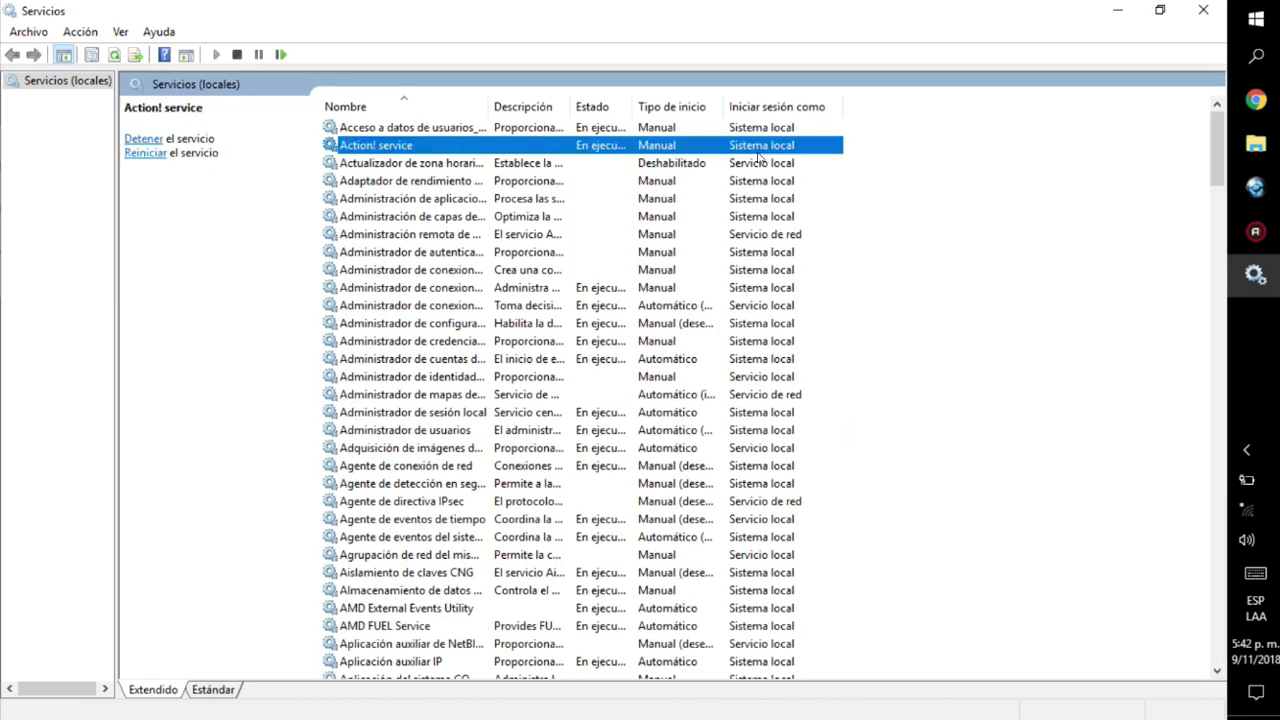
key("d")
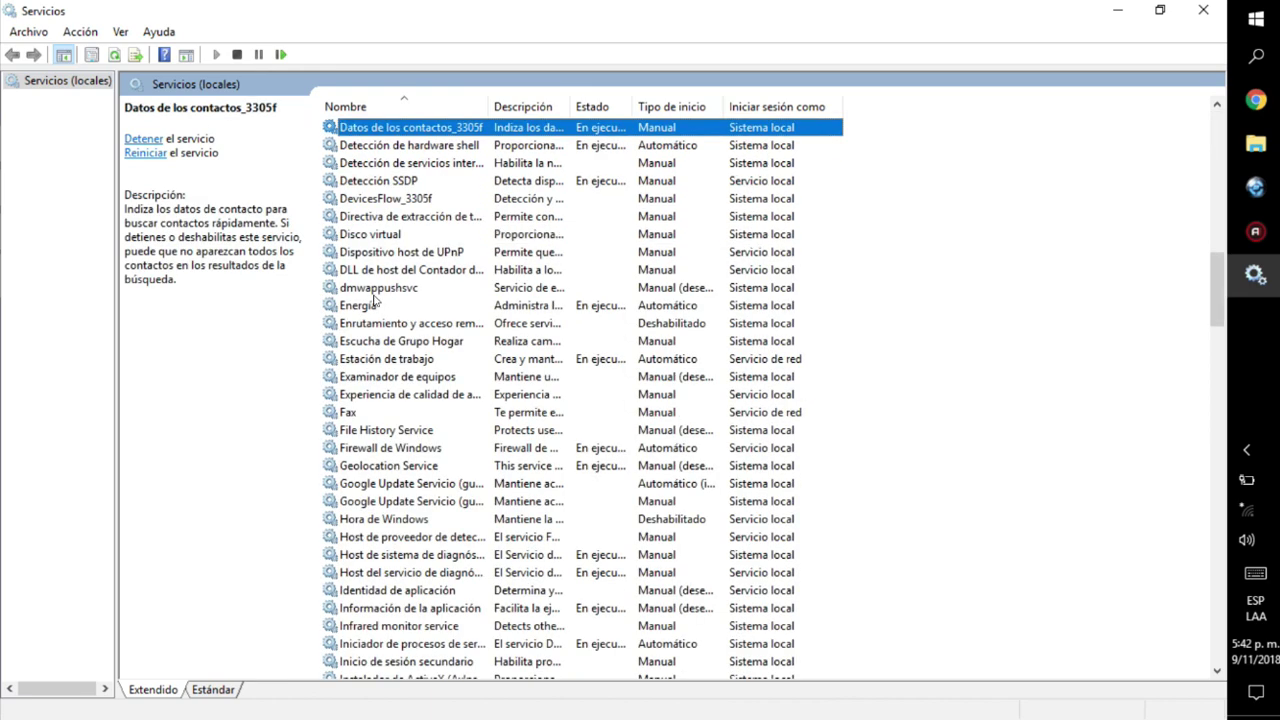
left_click(373, 295)
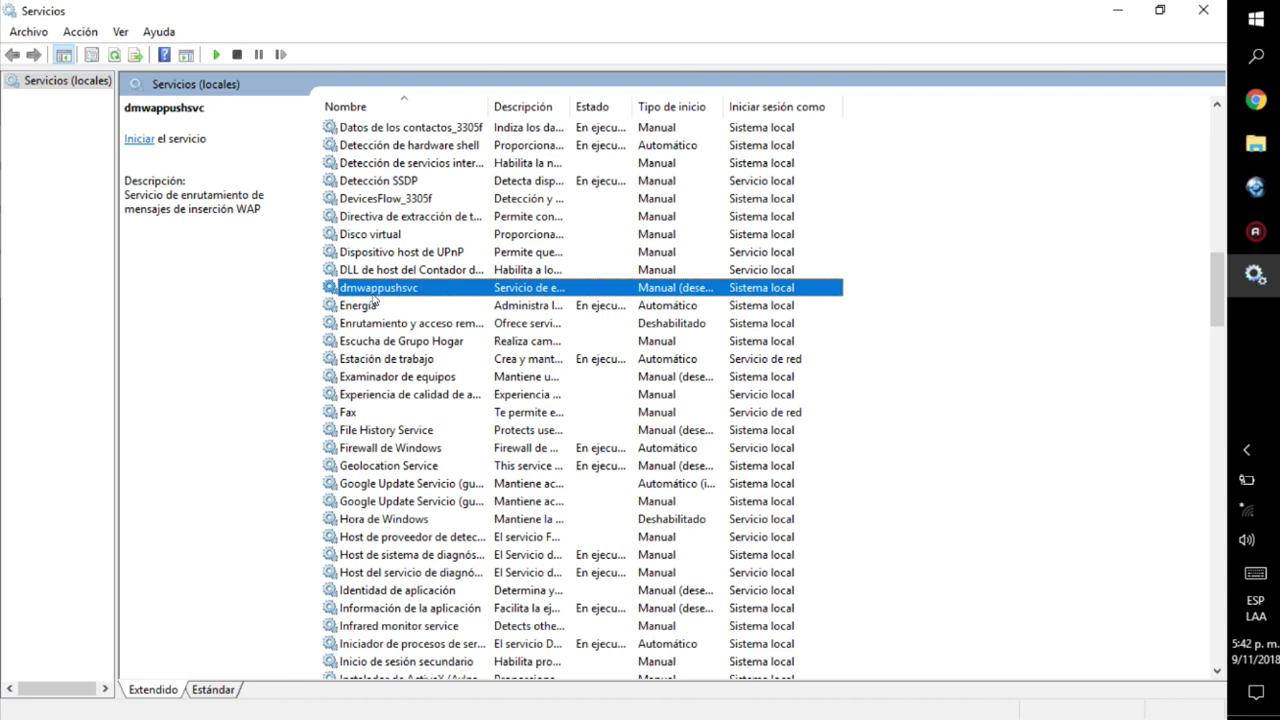
right_click(512, 292)
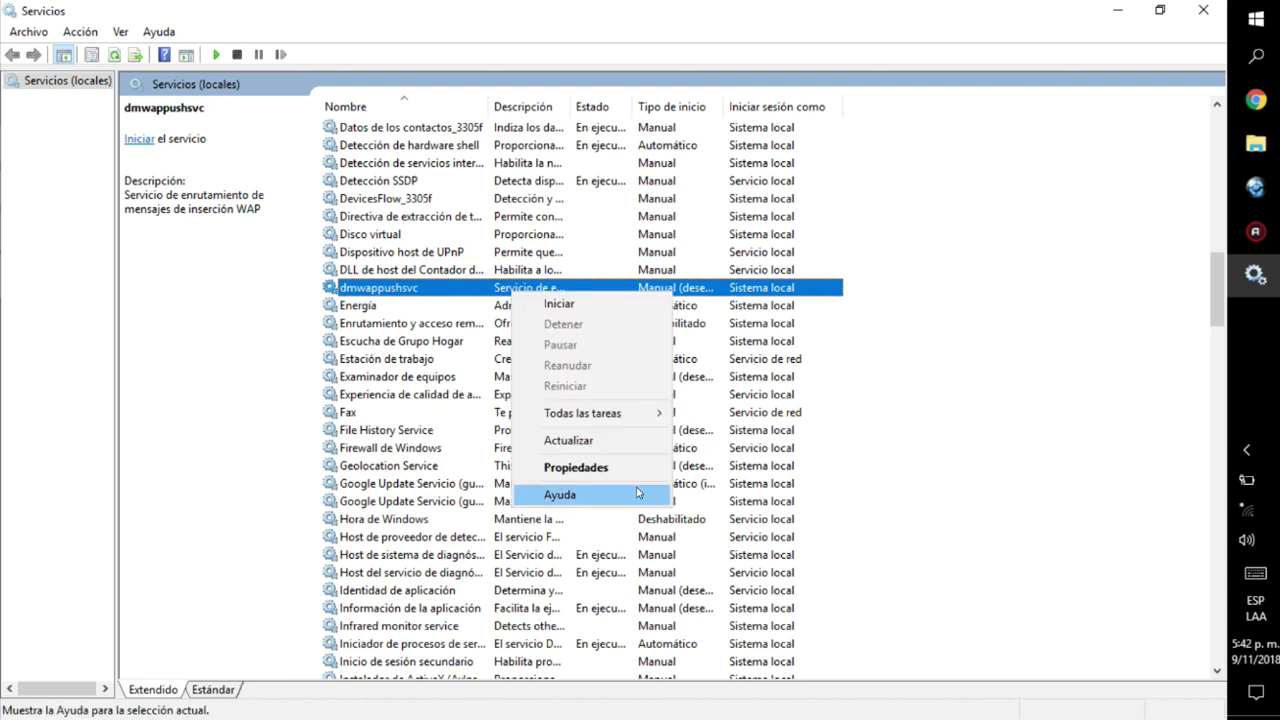
left_click(560, 465)
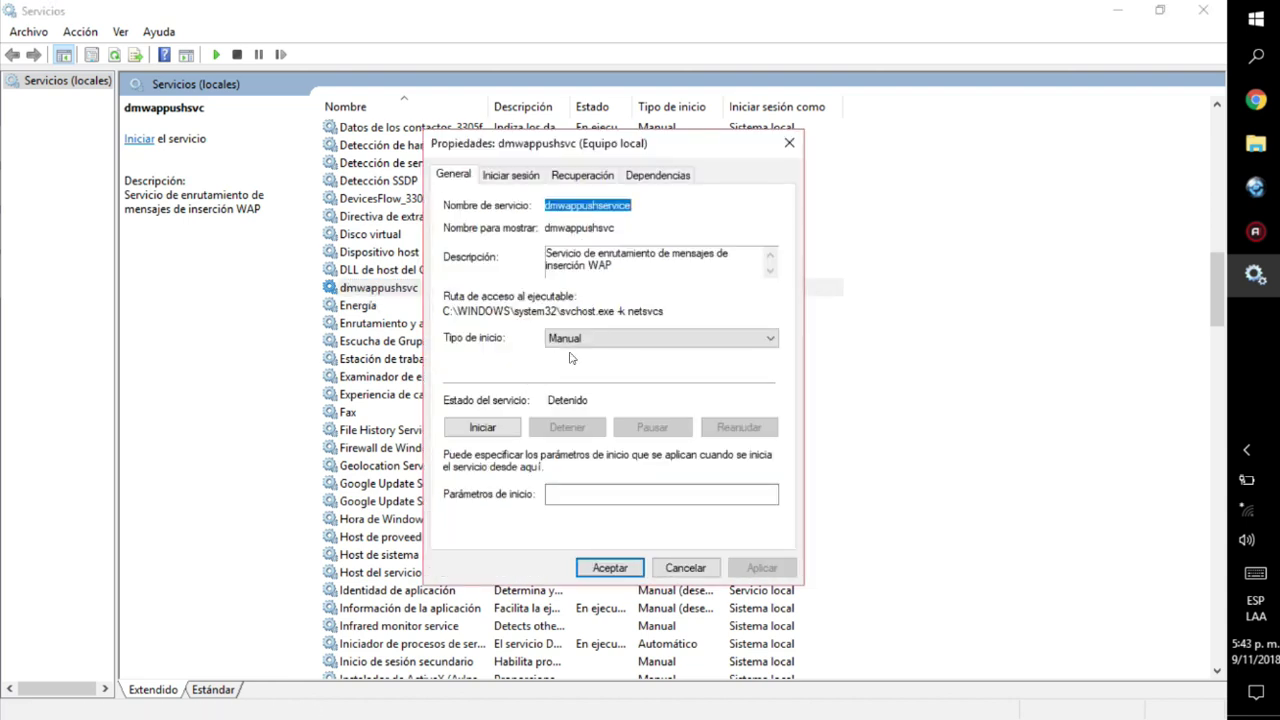
Set the dmwappushsvc service's Tipo de inicio to Deshabilitado, apply the setting, and accept the properties.
left_click(578, 340)
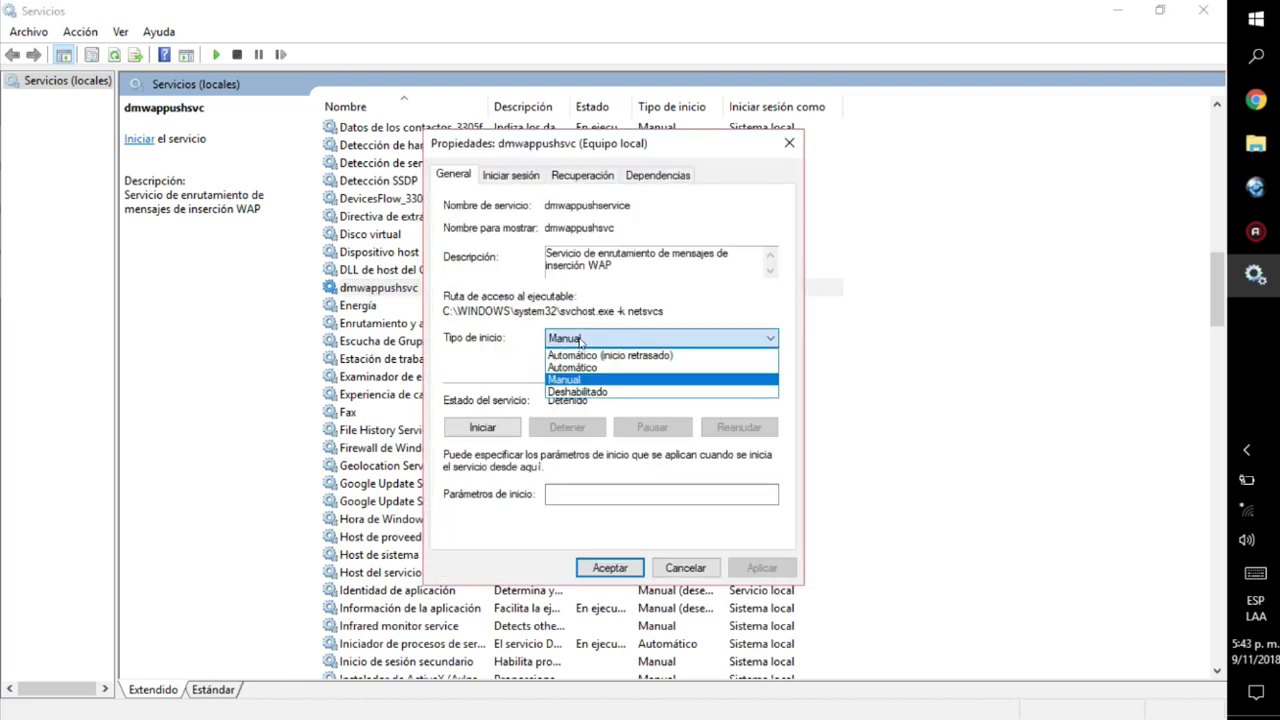
left_click(692, 391)
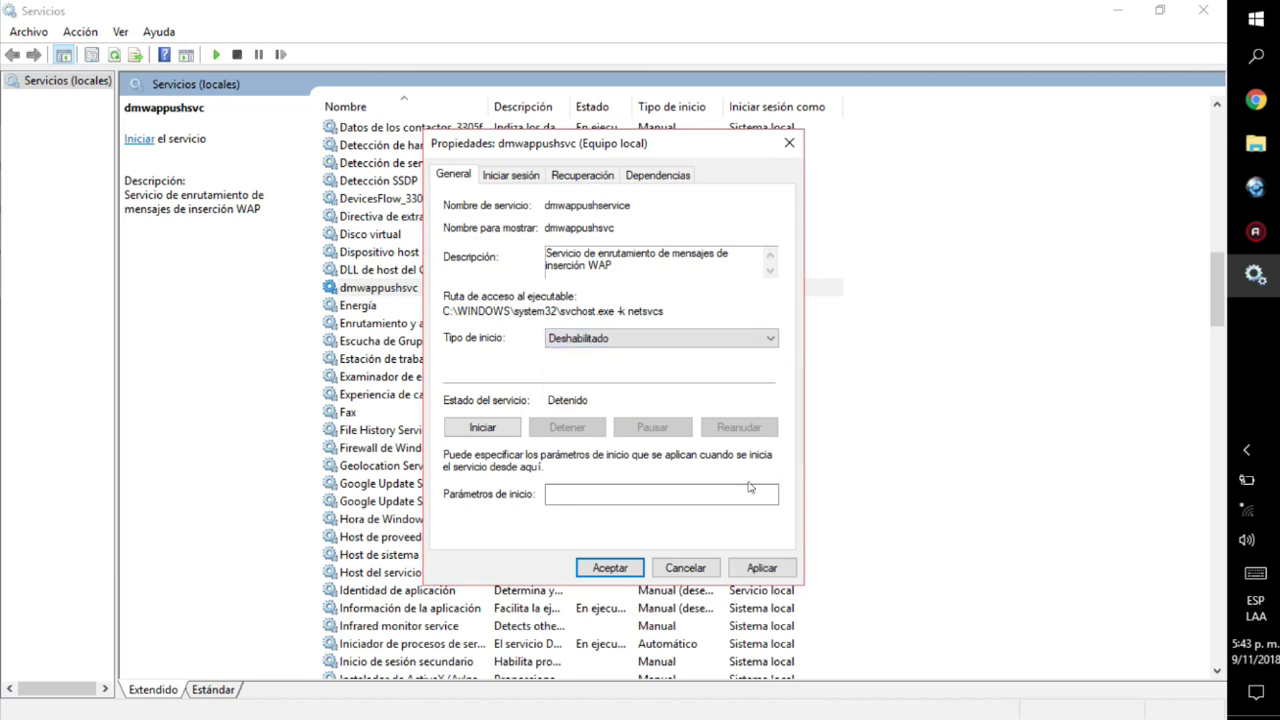
left_click(757, 567)
left_click(603, 568)
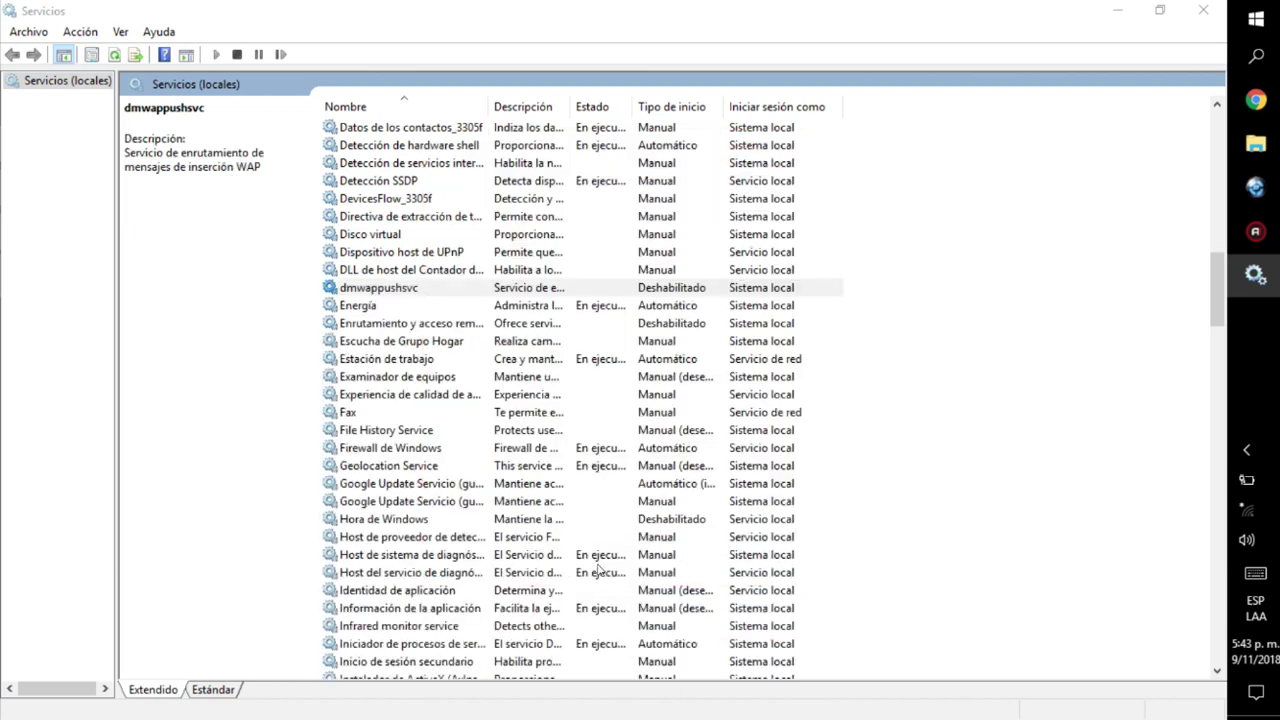
Clear the service selection and close the Servicios window to return to the desktop.
left_click(548, 306)
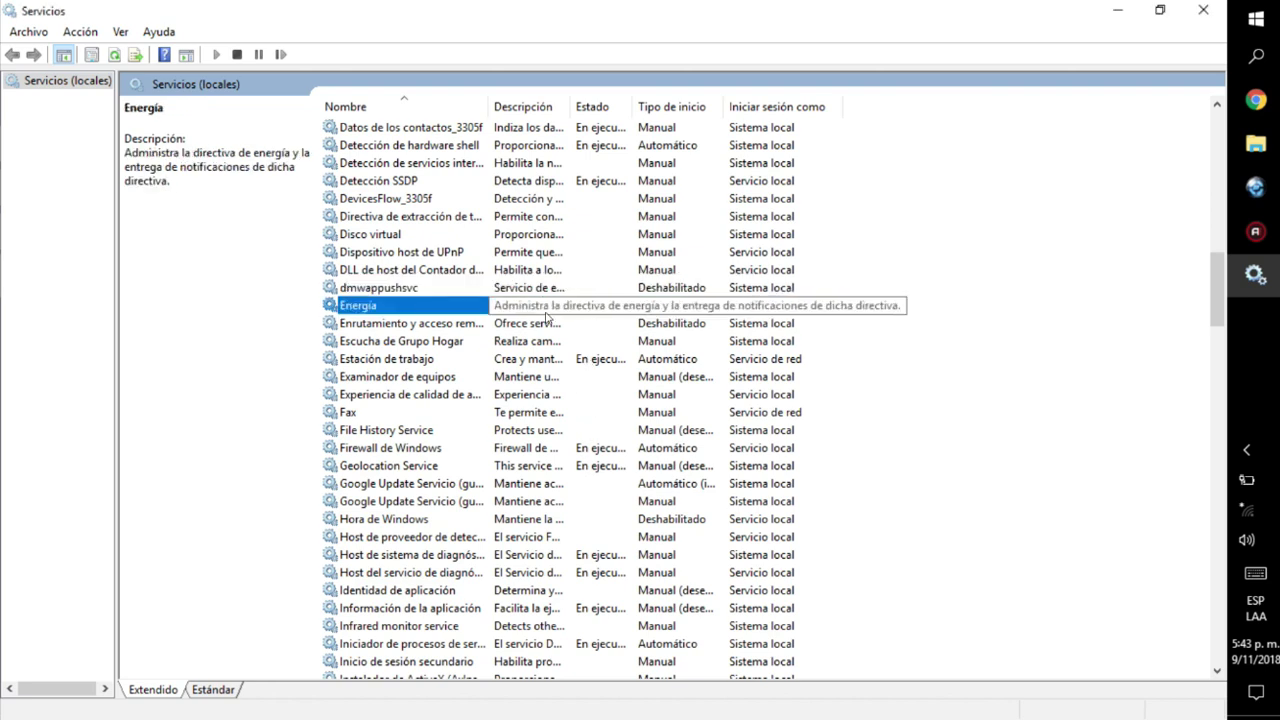
left_click(1000, 376)
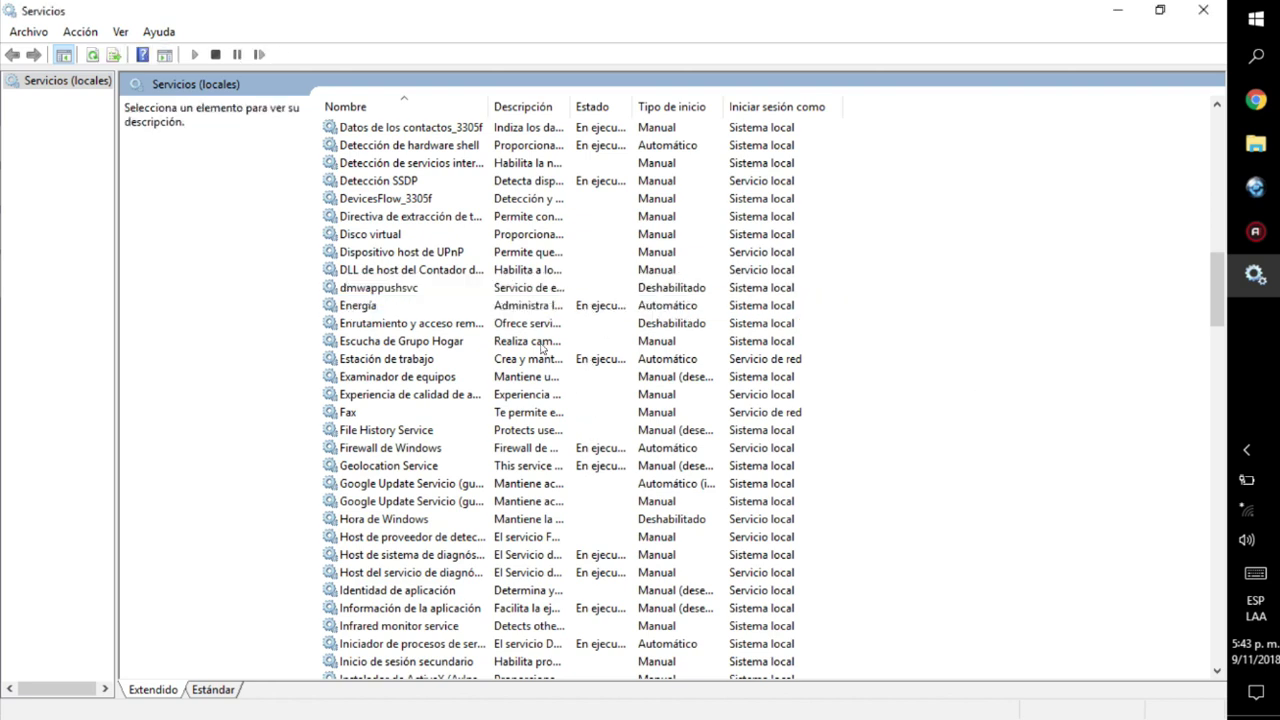
left_click(1211, 9)
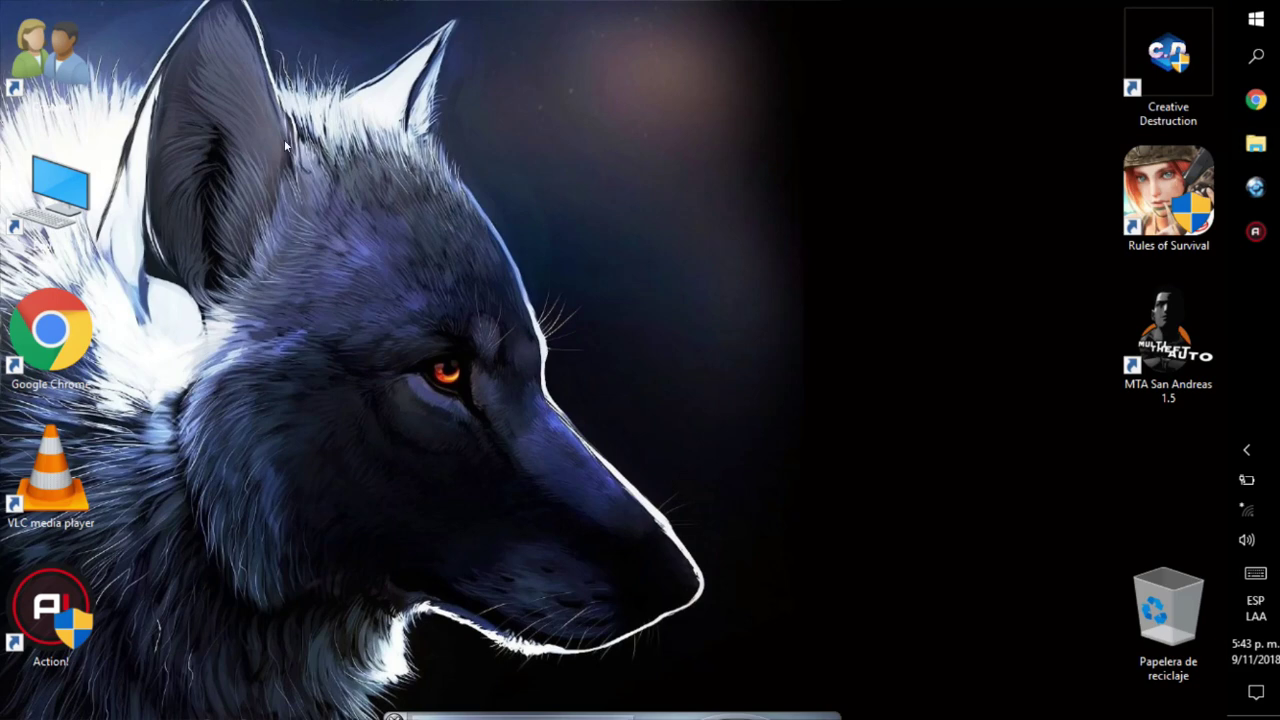
left_click_drag(276, 3, 960, 636)
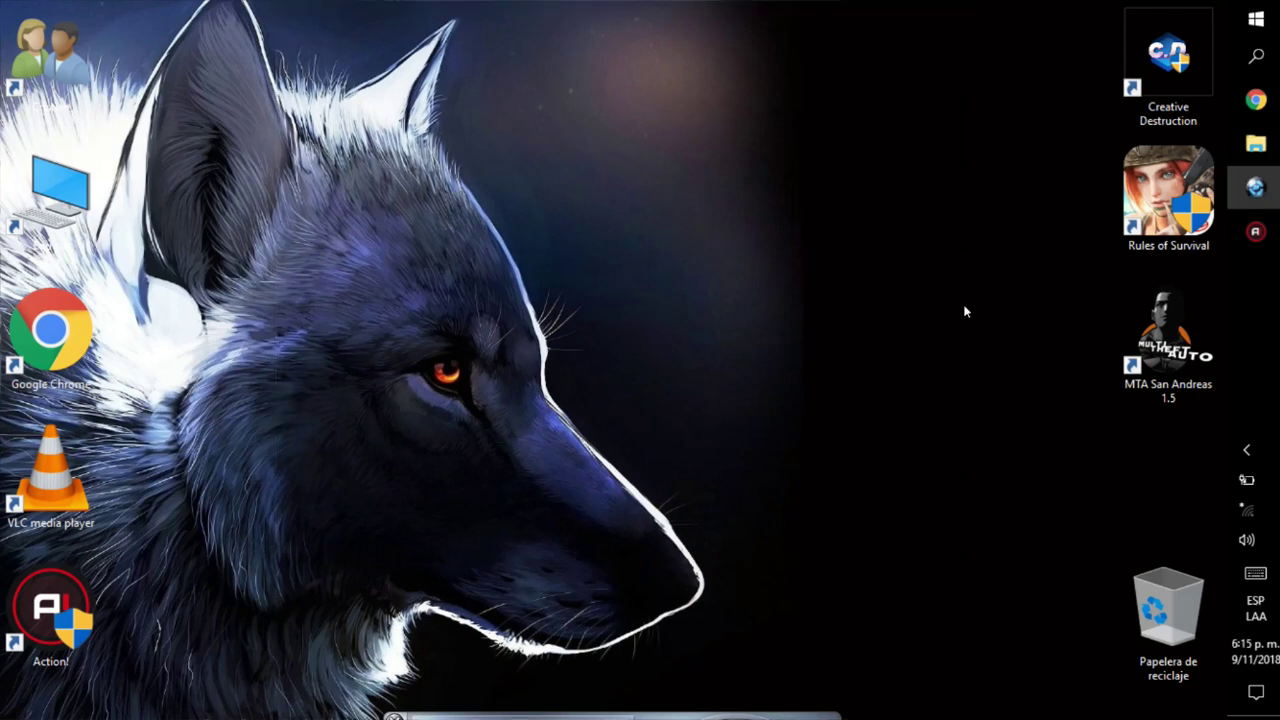
Launch Creative Destruction from the desktop and allow client.exe to make changes to the device.
mouse_move(1244, 510)
double_click(1170, 70)
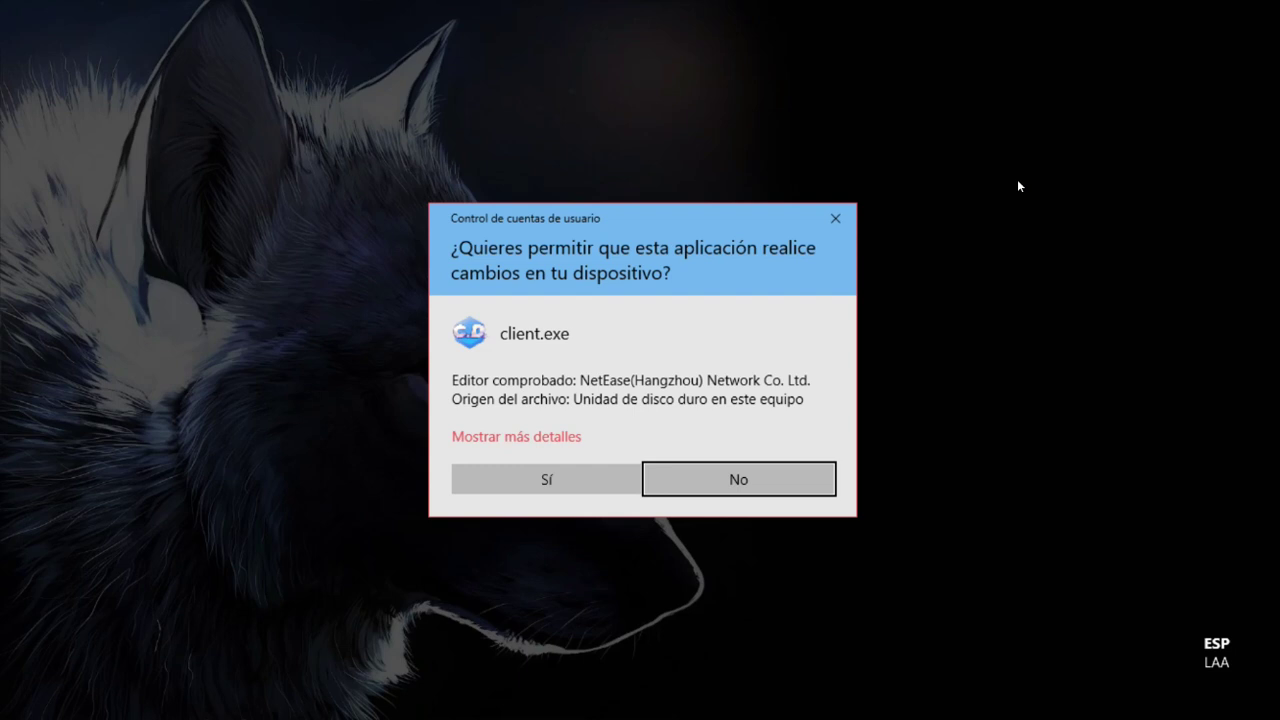
left_click(627, 486)
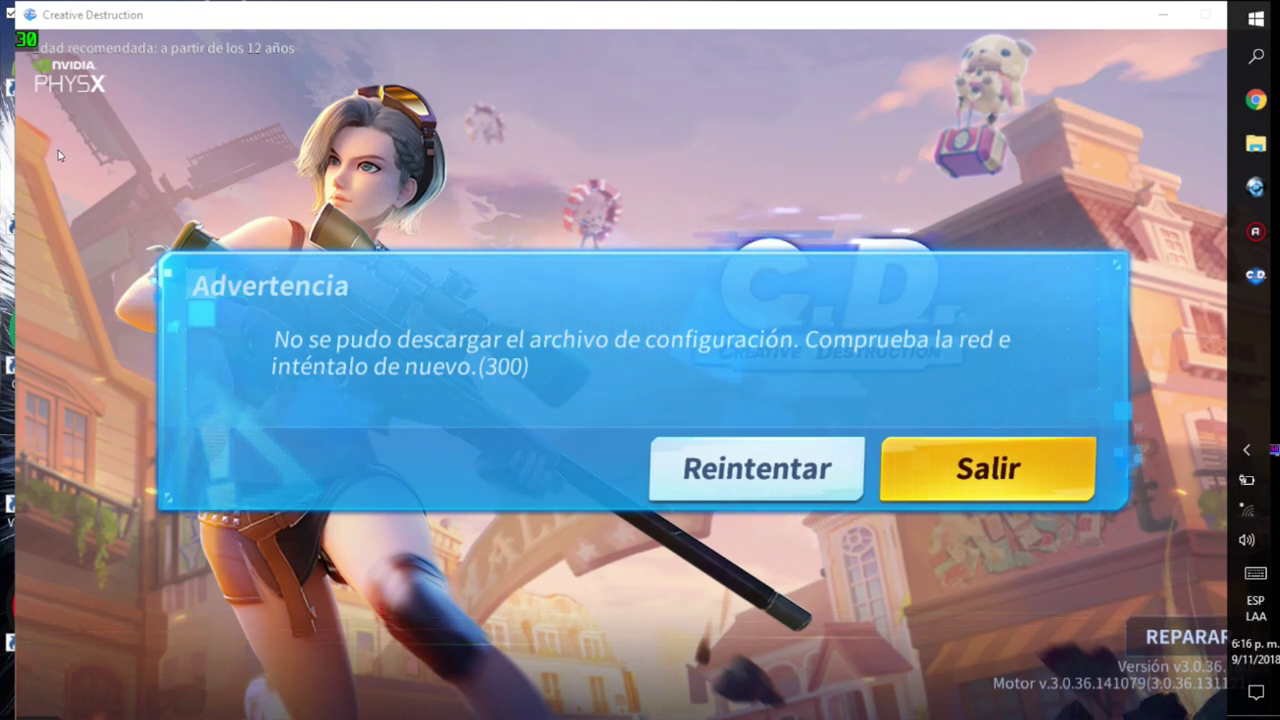
Shrink the Creative Destruction window to a medium size and place it near the middle of the desktop.
left_click_drag(20, 4, 672, 416)
left_click_drag(769, 440, 376, 150)
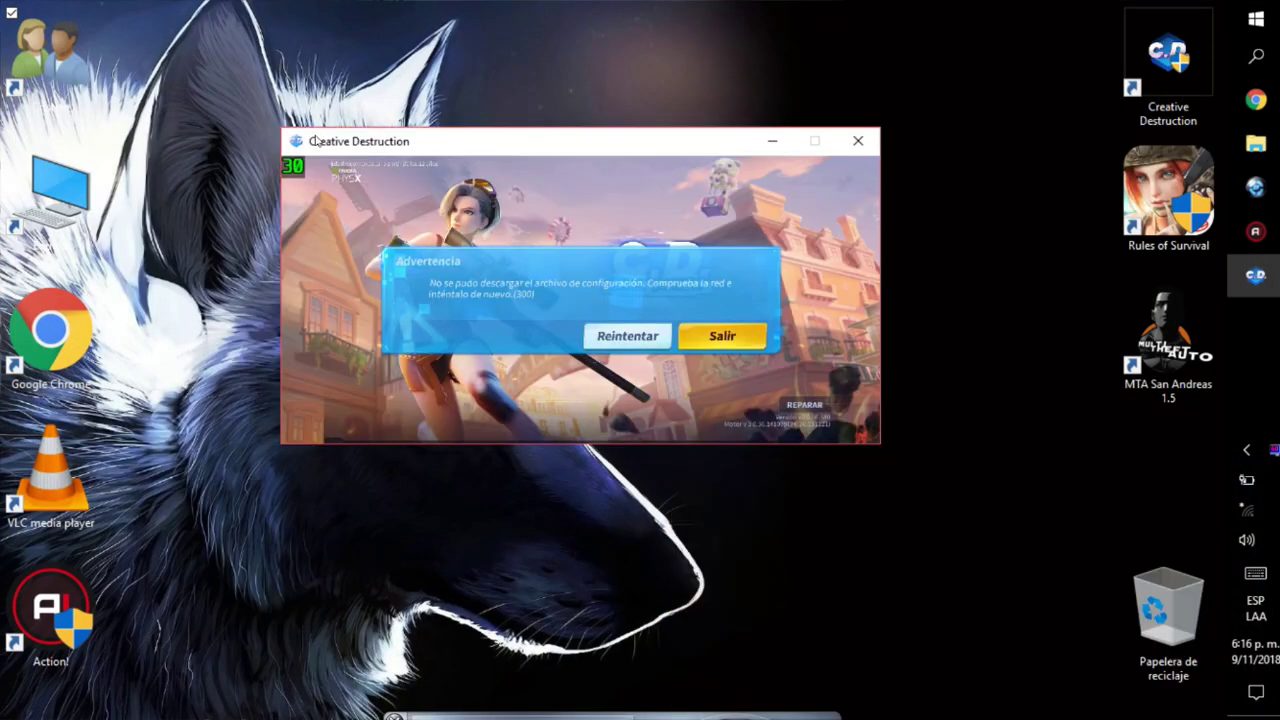
left_click_drag(281, 129, 125, 6)
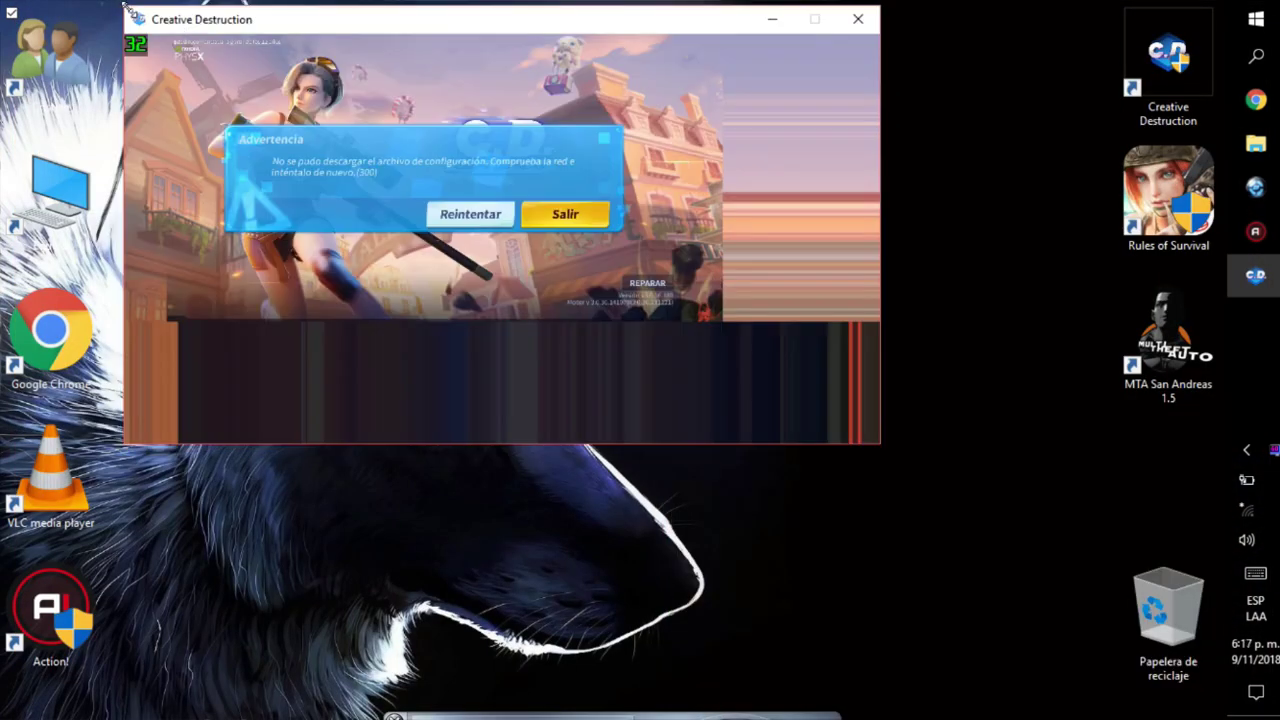
left_click_drag(252, 28, 371, 128)
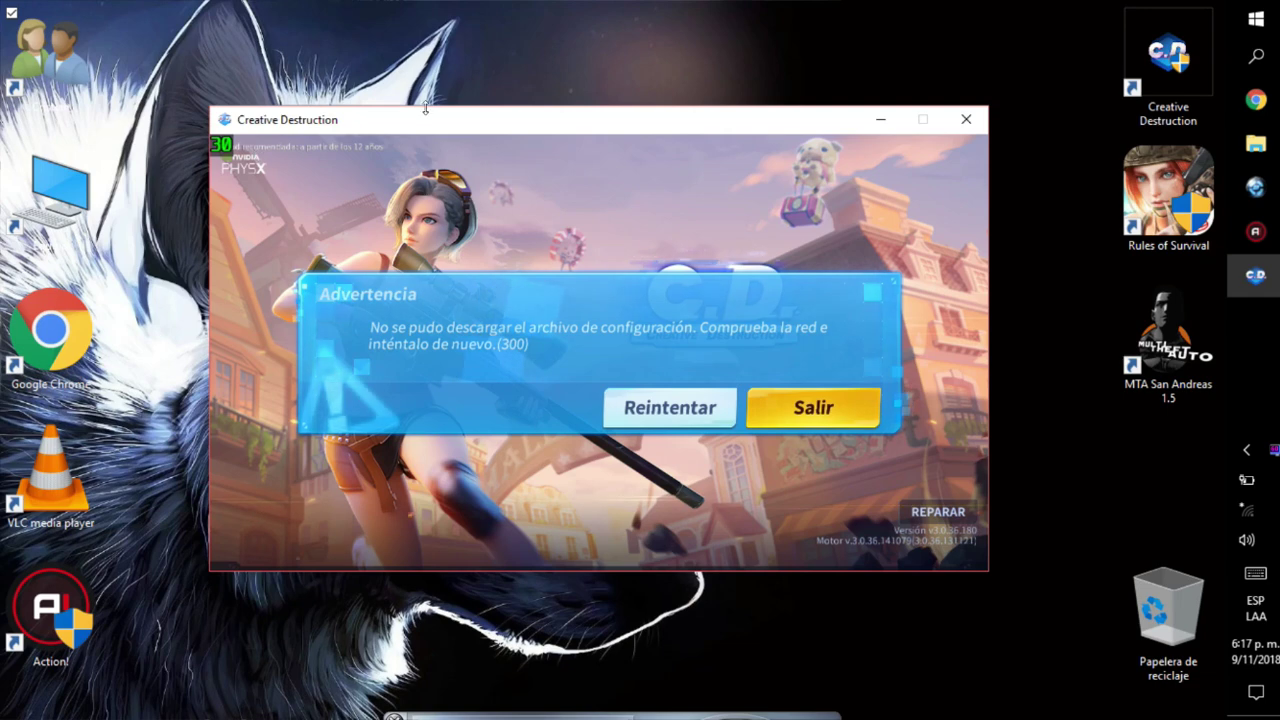
left_click_drag(458, 122, 480, 130)
Hide the desktop icons and return focus to the Creative Destruction window.
right_click(227, 71)
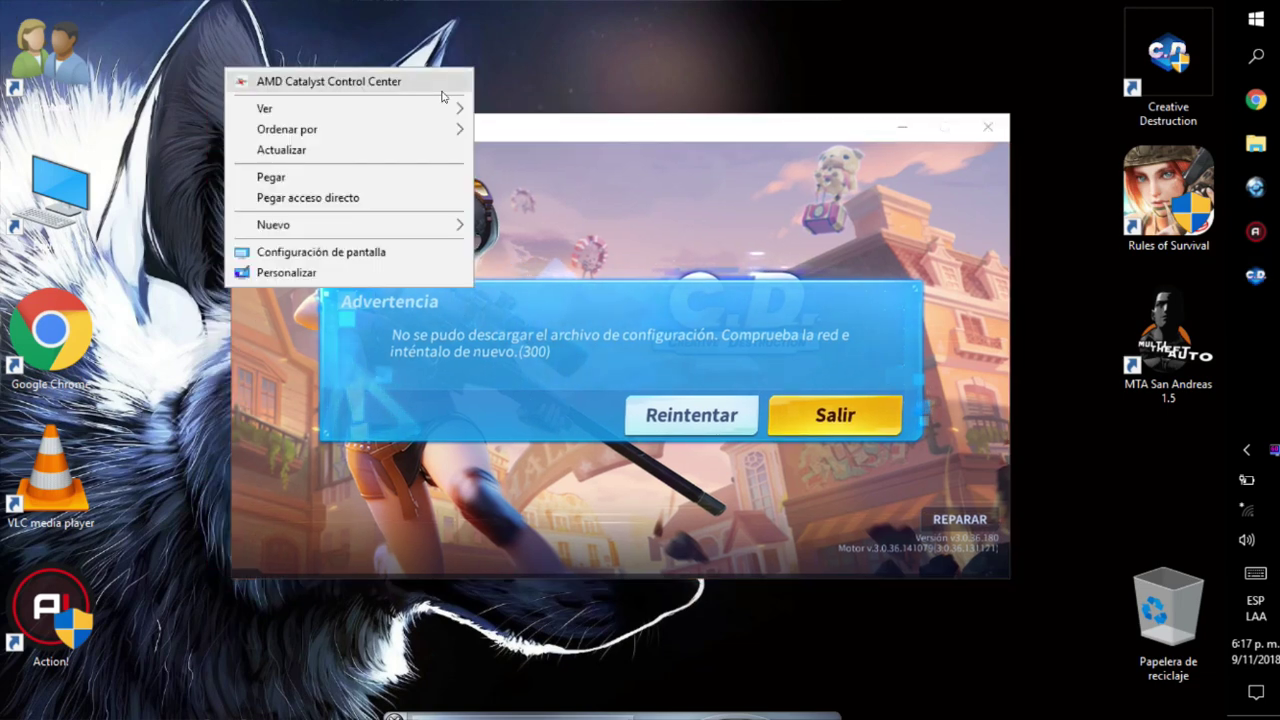
mouse_move(444, 110)
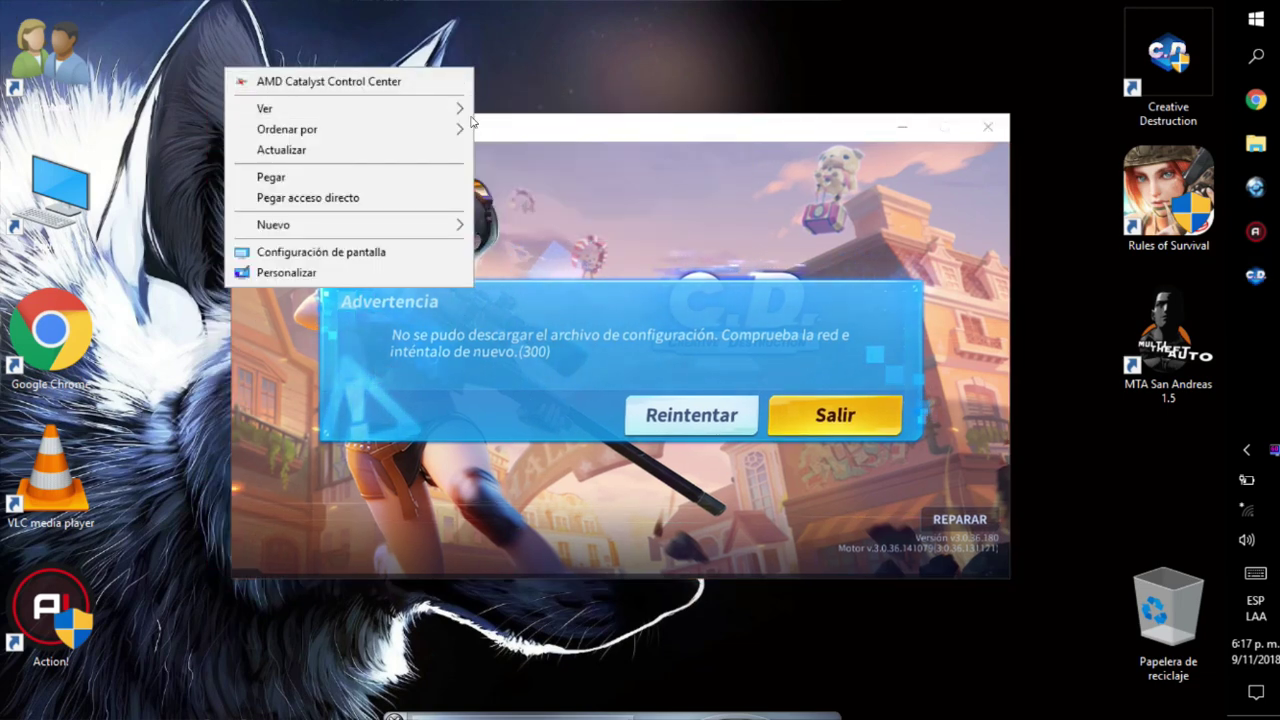
left_click(612, 227)
left_click(711, 151)
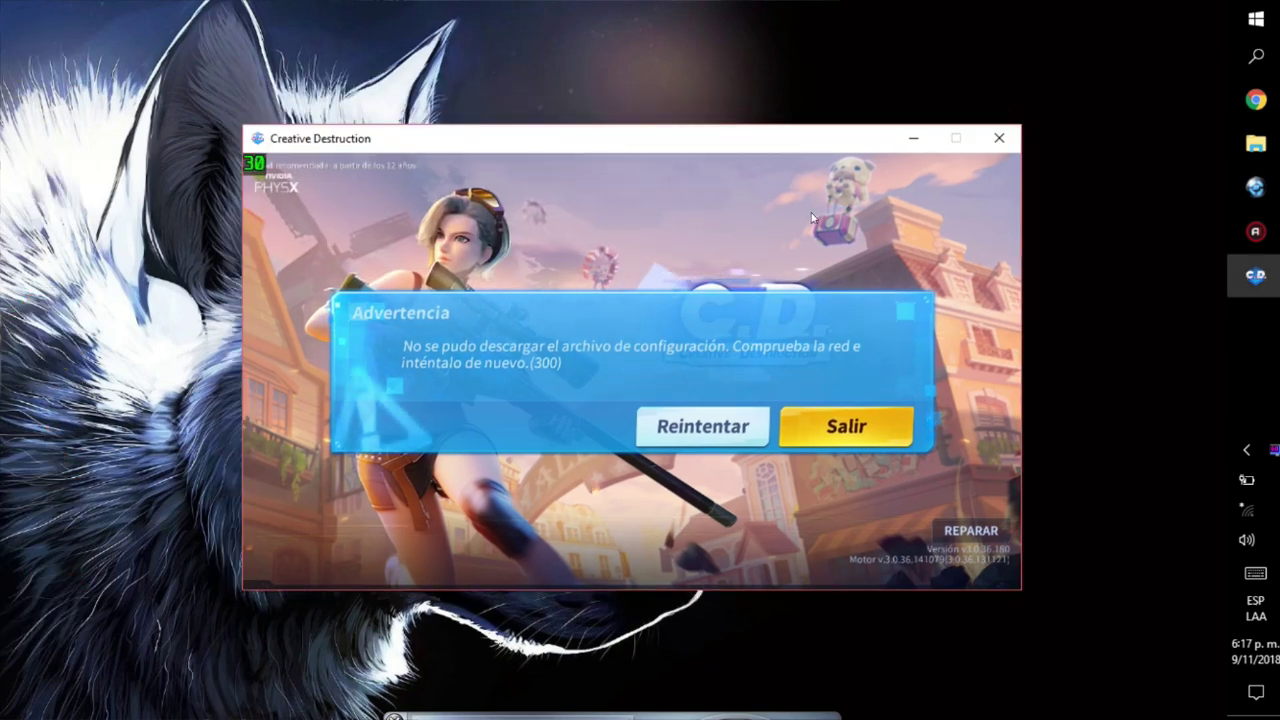
Open Task Manager and end the explorer.exe process from the detailed process list, confirming its termination.
right_click(1262, 350)
left_click(1020, 627)
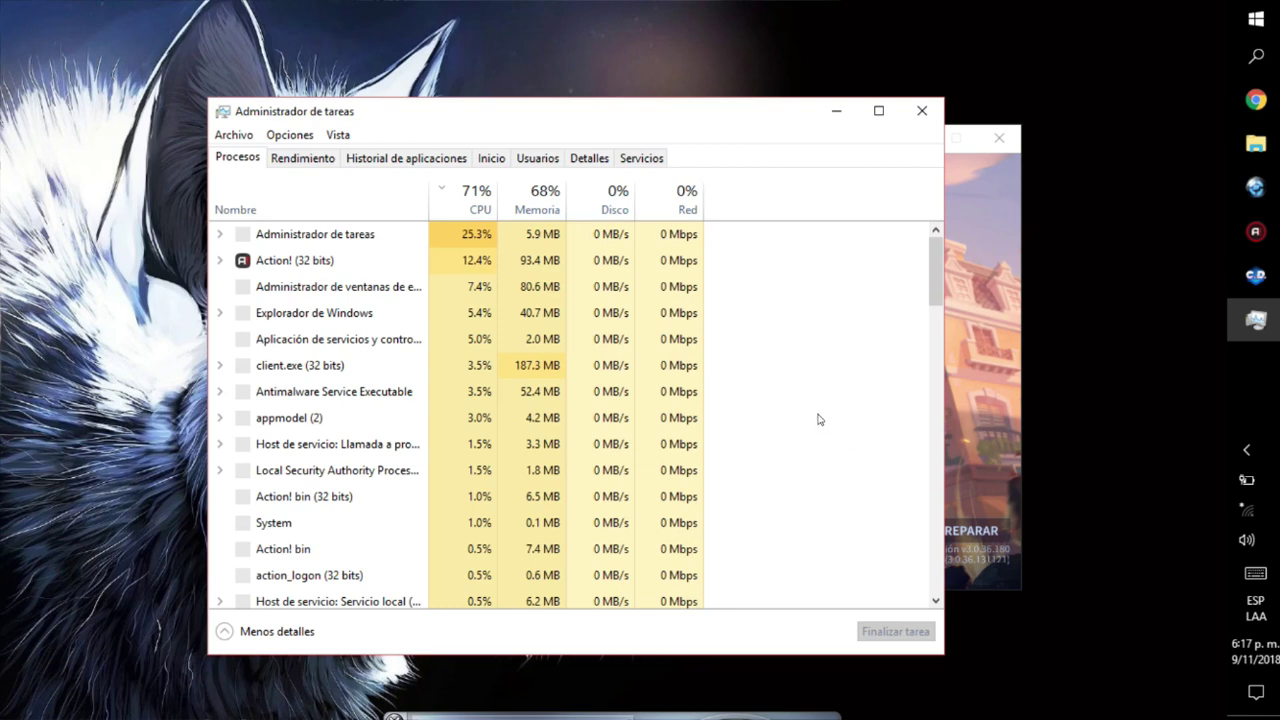
left_click(589, 159)
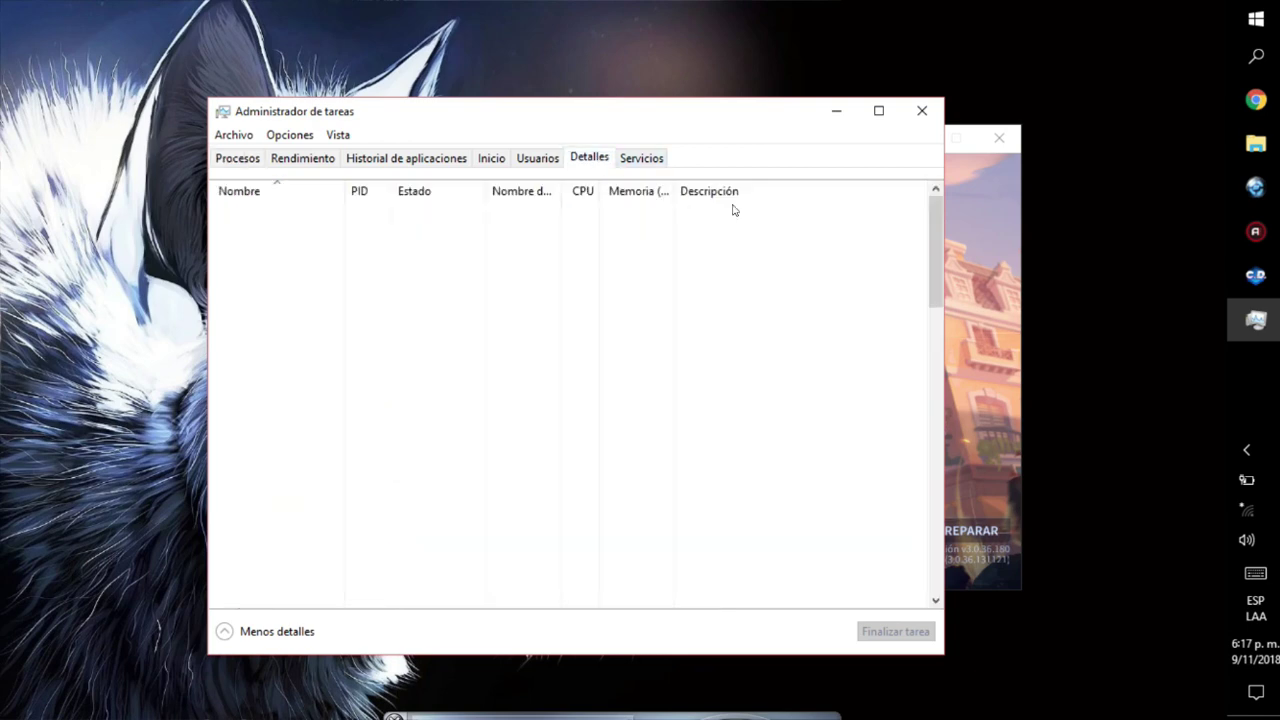
left_click(316, 532)
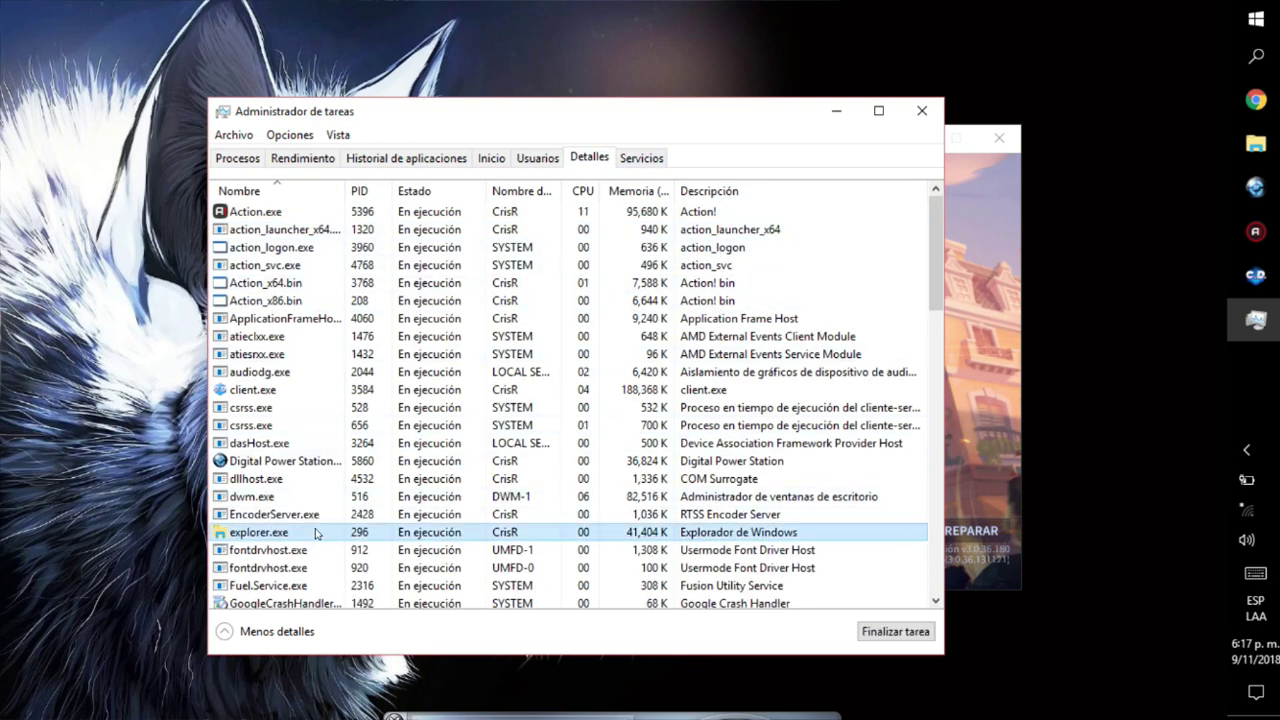
right_click(316, 532)
left_click(286, 298)
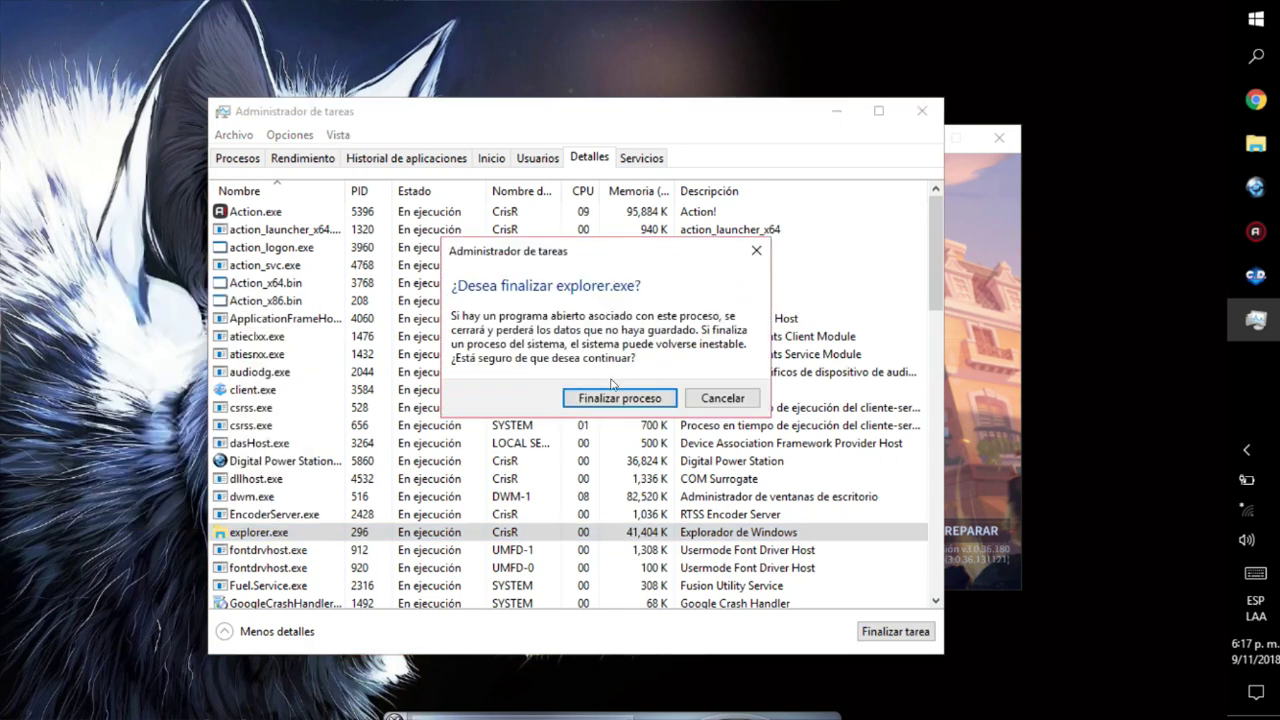
left_click(620, 398)
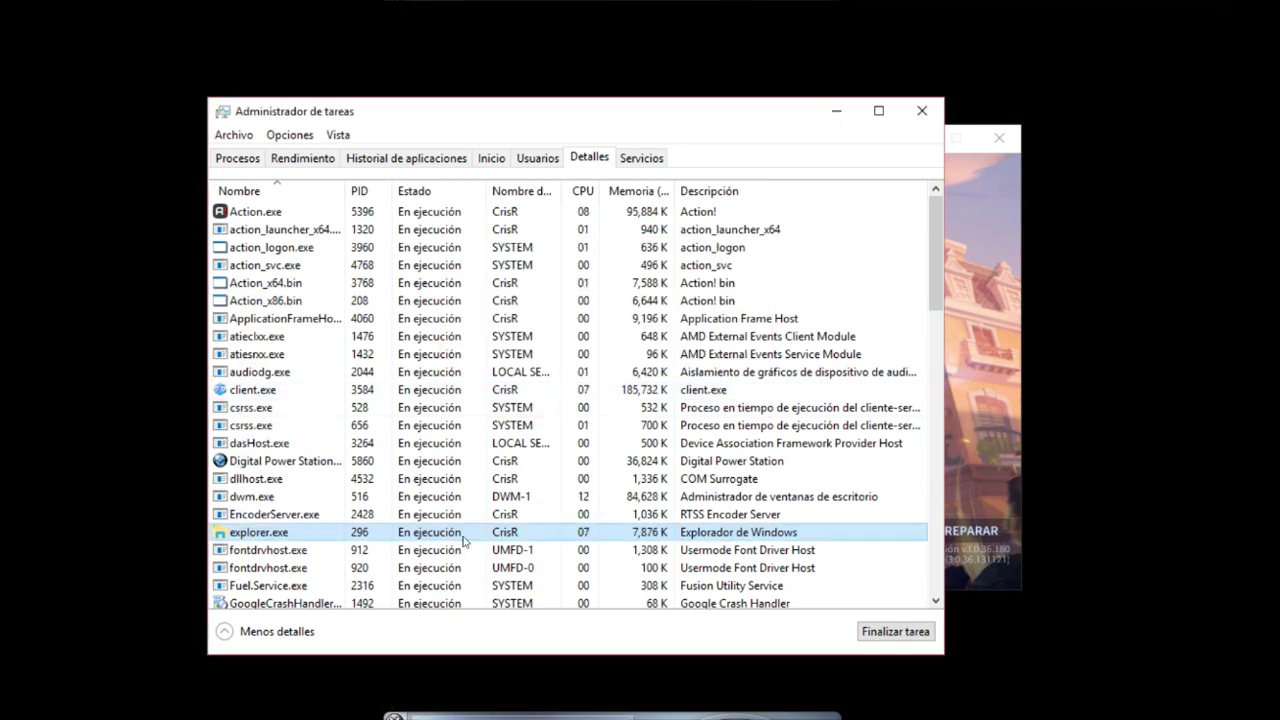
End the GoogleCrashHandler64.exe and GoogleCrashHandler.exe processes, confirming each termination.
scroll(450, 520, "down", 2)
right_click(316, 497)
left_click(156, 258)
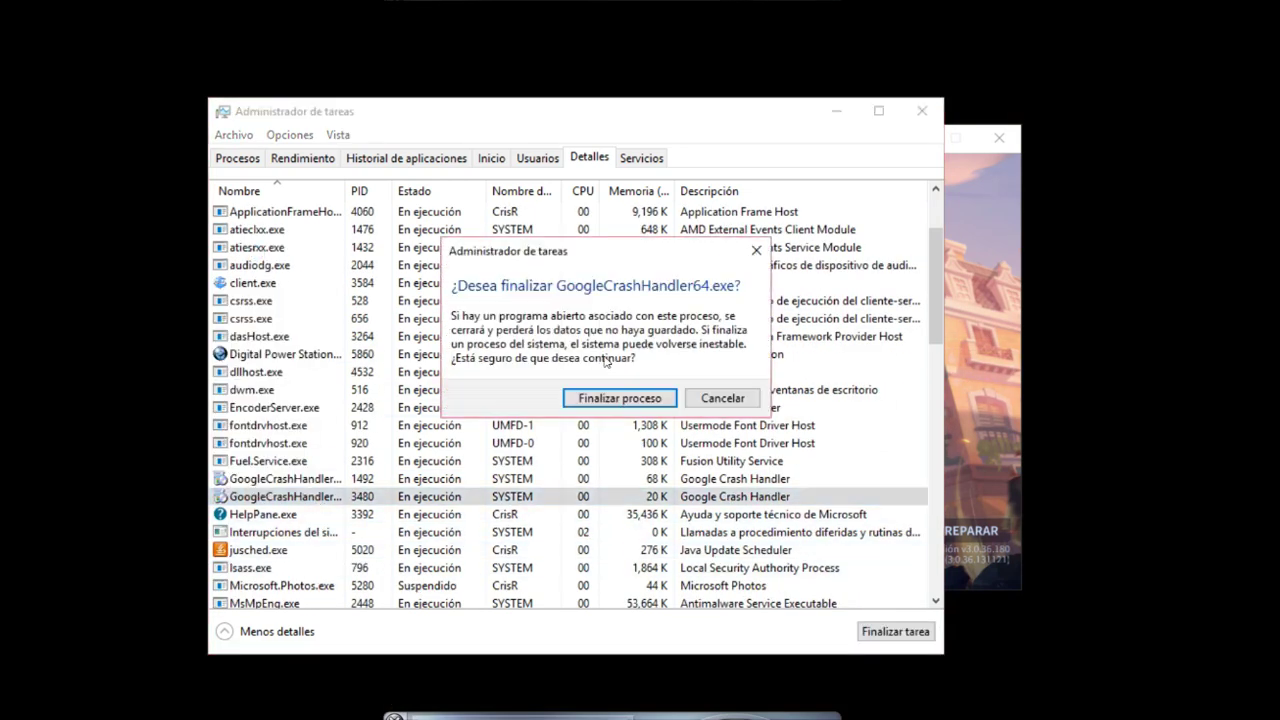
left_click(615, 397)
right_click(322, 479)
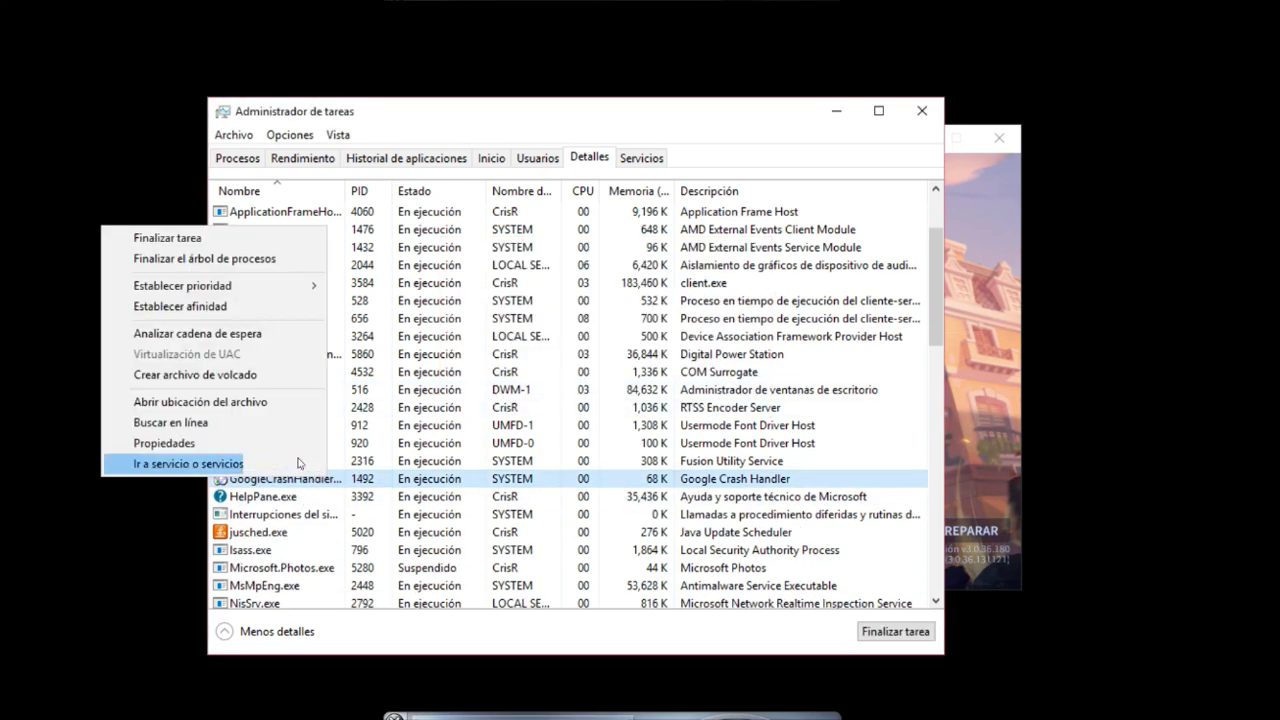
left_click(270, 238)
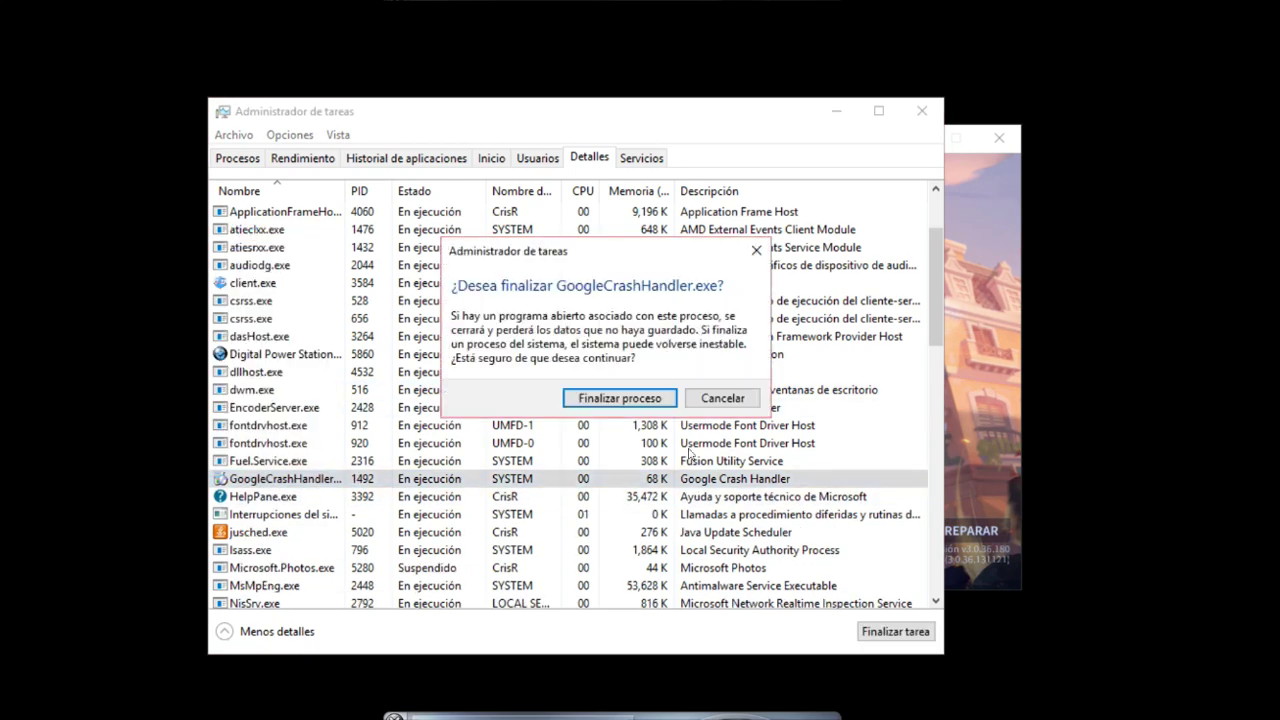
left_click(660, 397)
End the Synaptics processes SynTPHelper.exe and SynTPEnh.exe near the end of the process list.
scroll(325, 420, "down", 6)
scroll(324, 428, "down", 9)
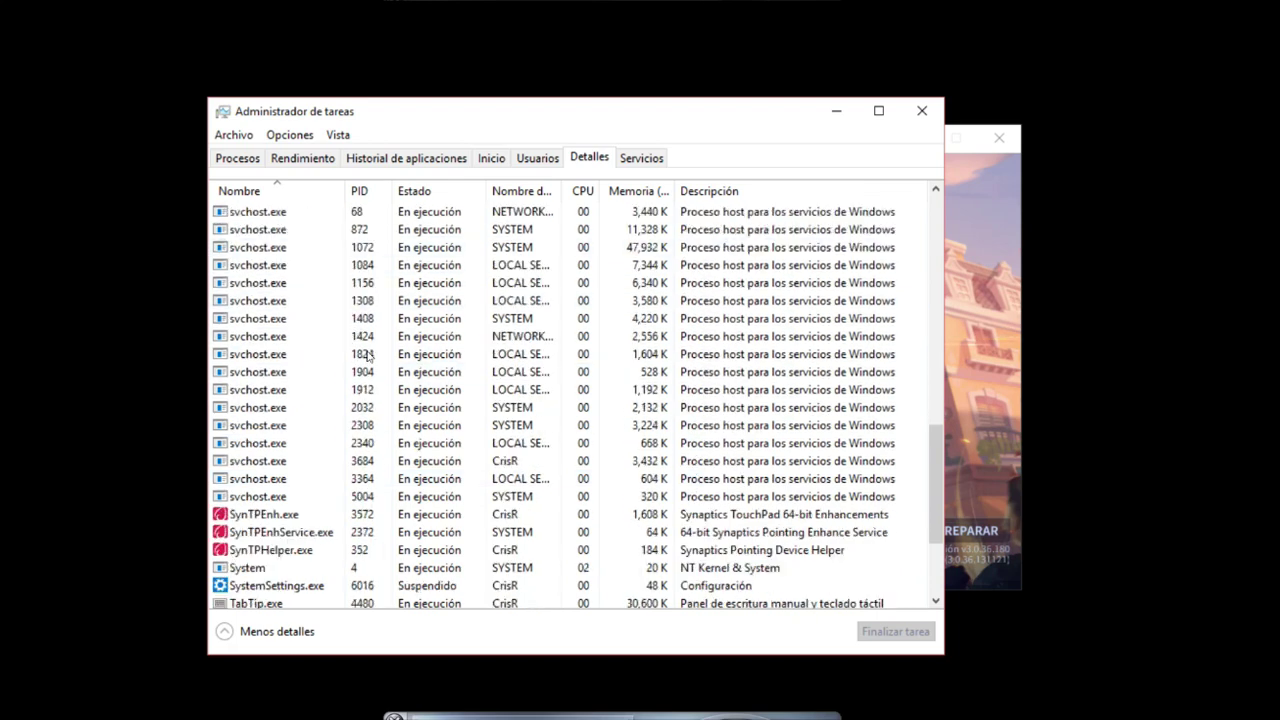
right_click(278, 389)
left_click(190, 393)
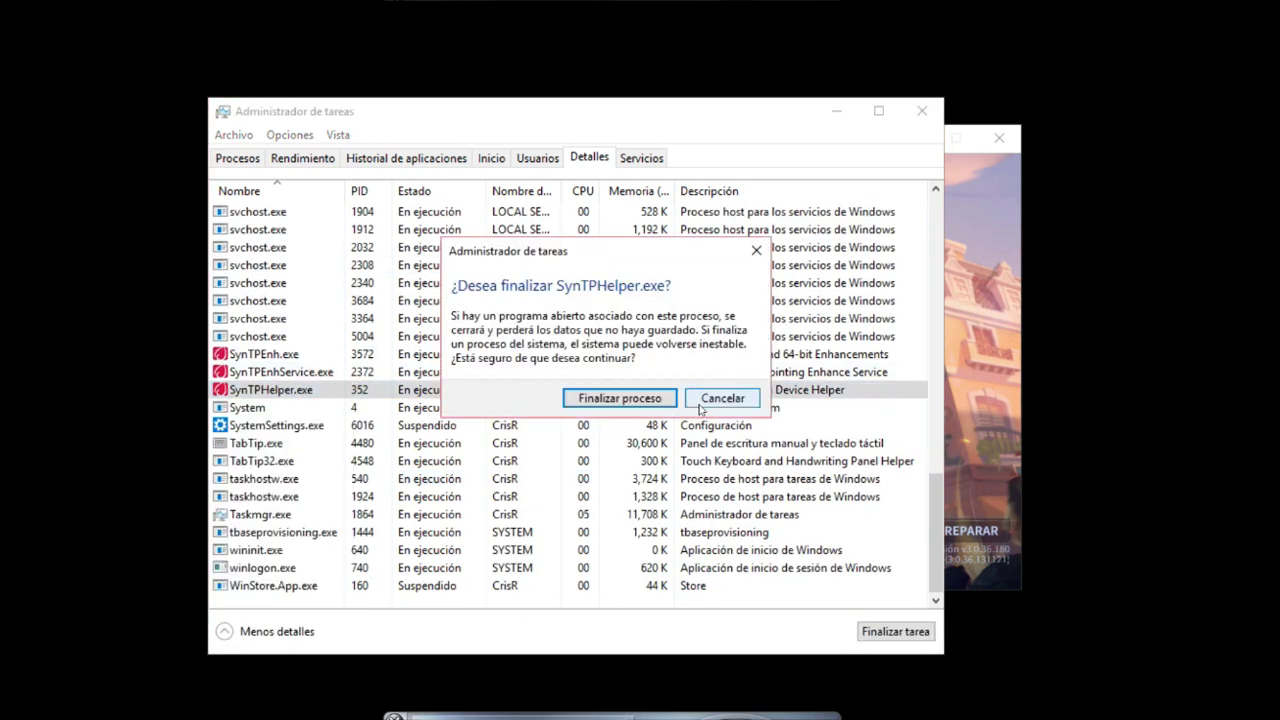
left_click(620, 398)
right_click(300, 372)
left_click(150, 387)
left_click(565, 402)
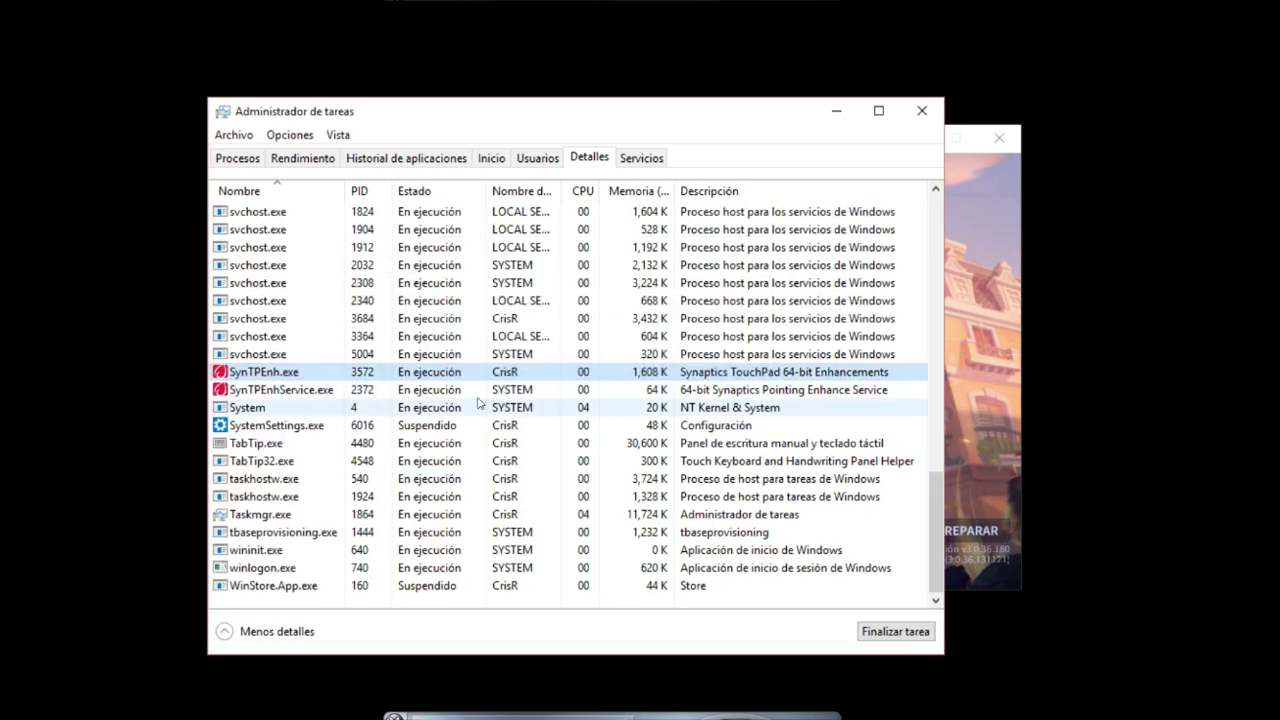
End the restarted SynTPEnh.exe and SynTPHelper.exe processes, confirming each termination.
right_click(457, 407)
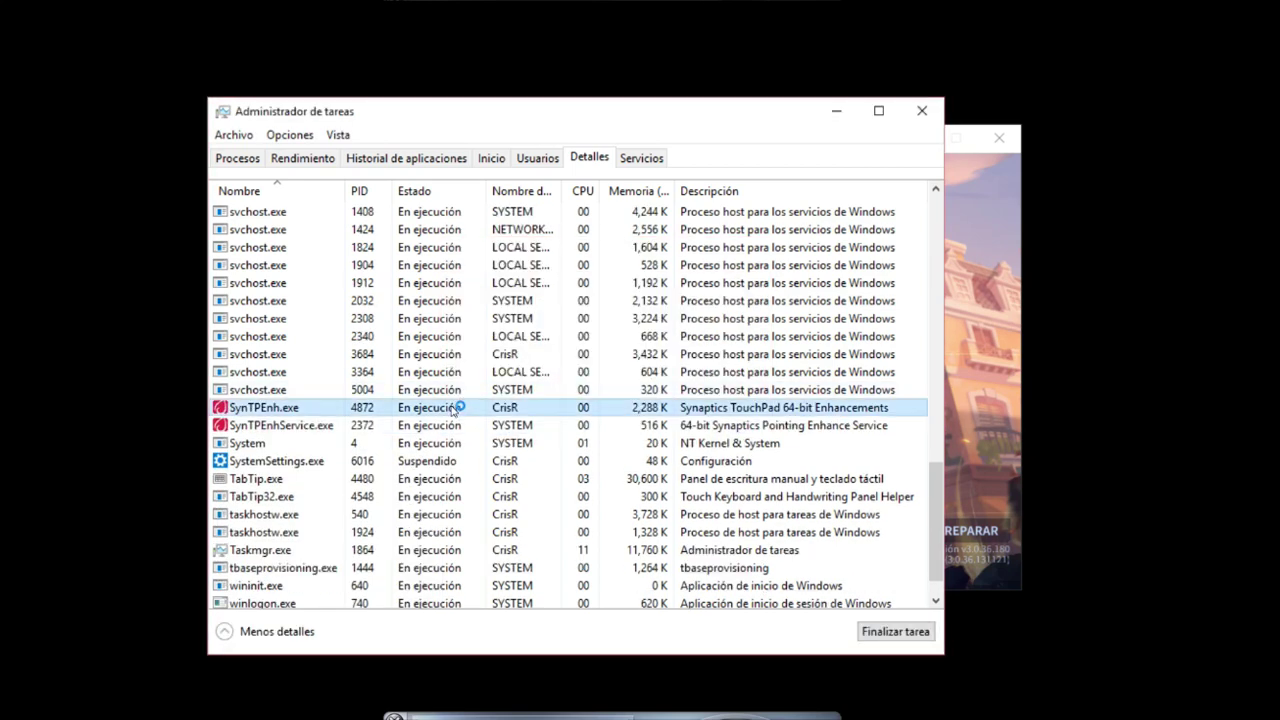
left_click(360, 418)
left_click(606, 397)
right_click(316, 428)
left_click(320, 432)
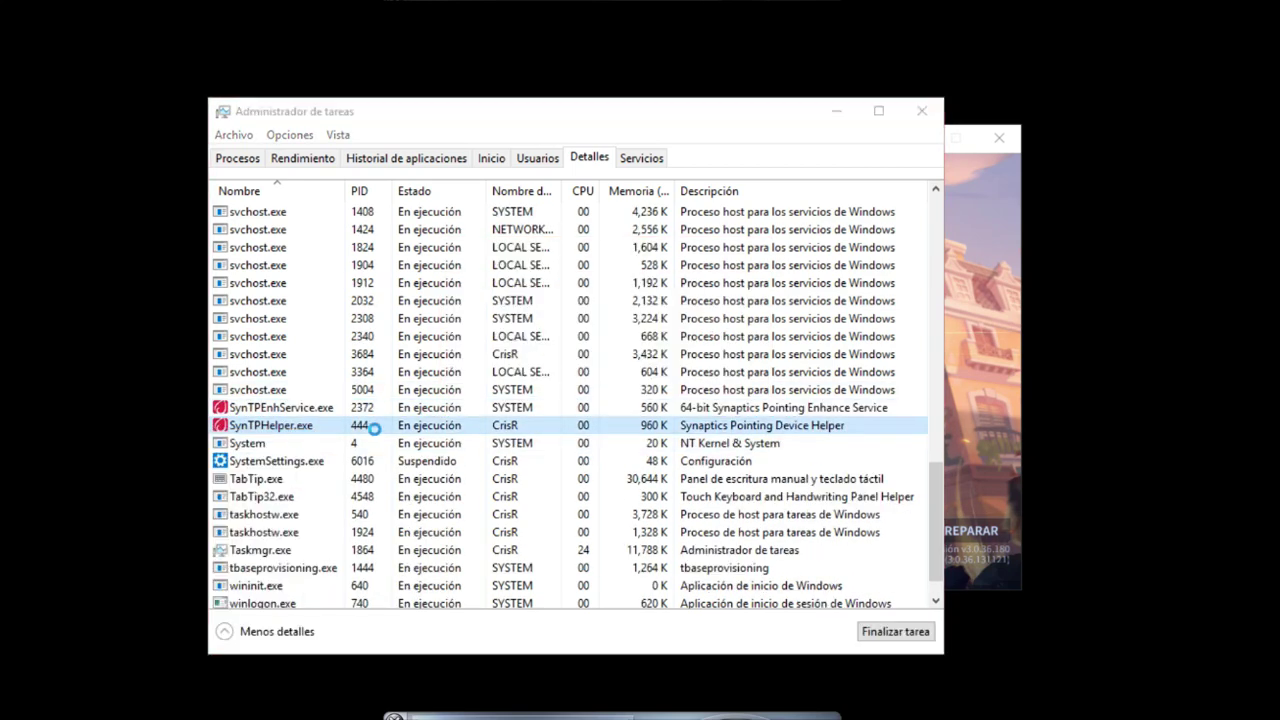
left_click(605, 397)
End the SynTPEnhService.exe process and confirm its termination.
right_click(465, 413)
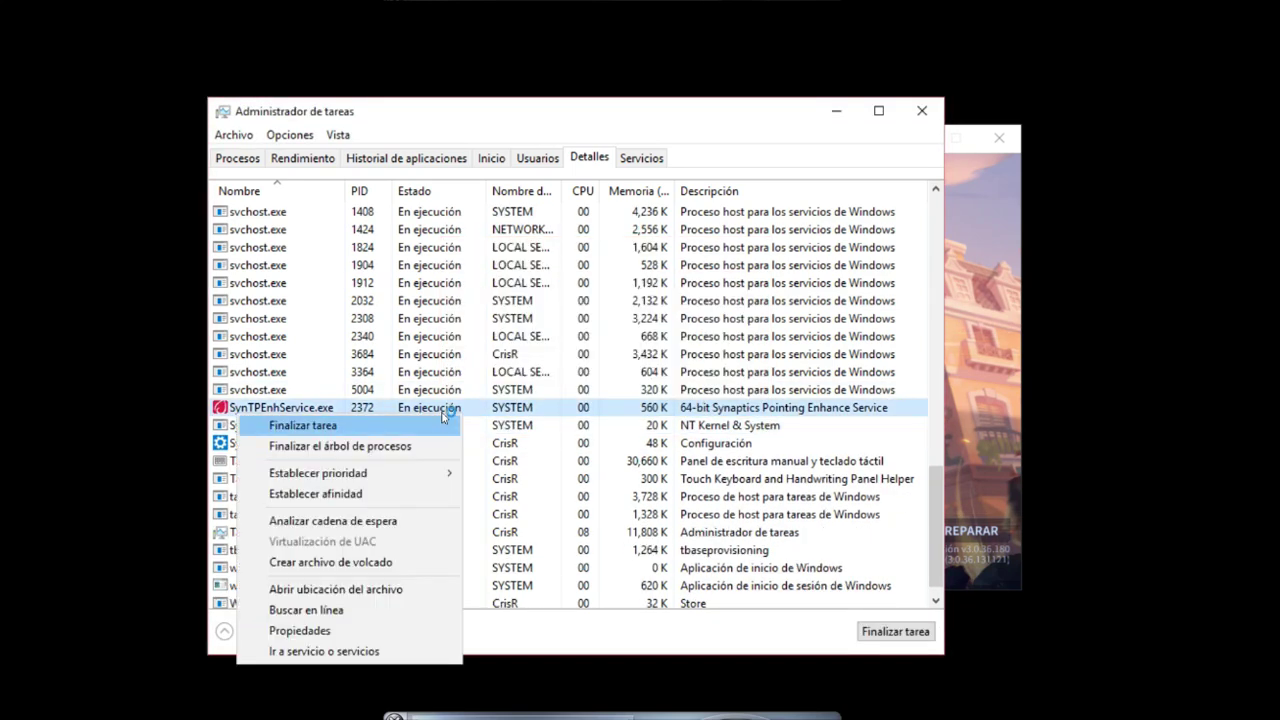
left_click(420, 420)
left_click(629, 397)
End the remaining SynTPEnh.exe instances among the Synaptics processes.
right_click(490, 430)
left_click(490, 428)
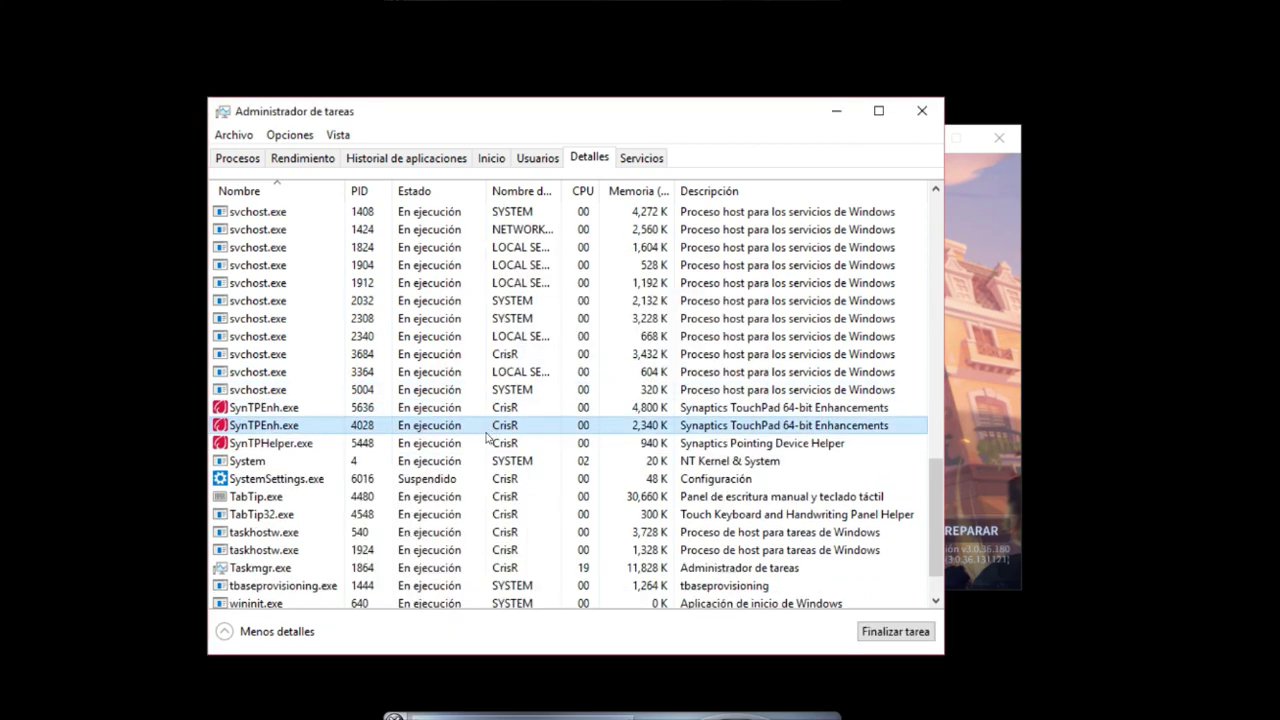
right_click(200, 445)
right_click(212, 427)
left_click(265, 436)
left_click(620, 398)
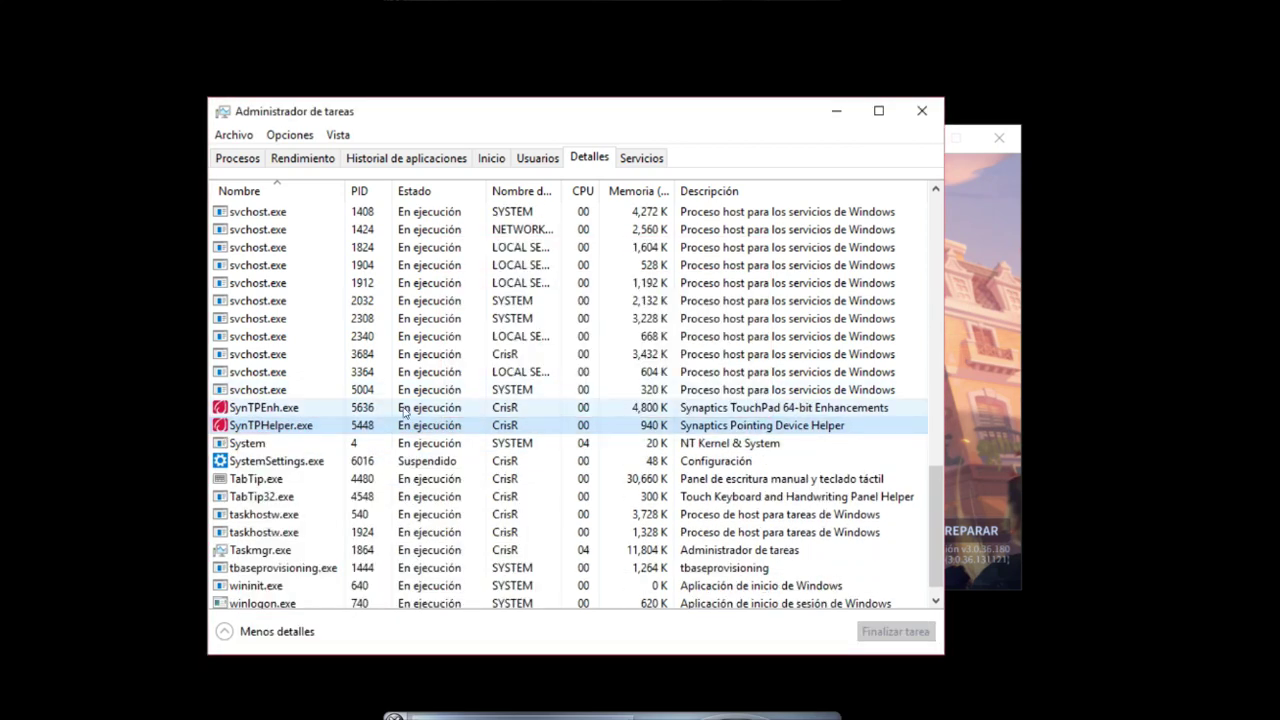
right_click(212, 408)
left_click(257, 423)
left_click(620, 398)
Switch Task Manager back to the process usage overview and minimise it to reveal the game window.
scroll(563, 433, "up", 10)
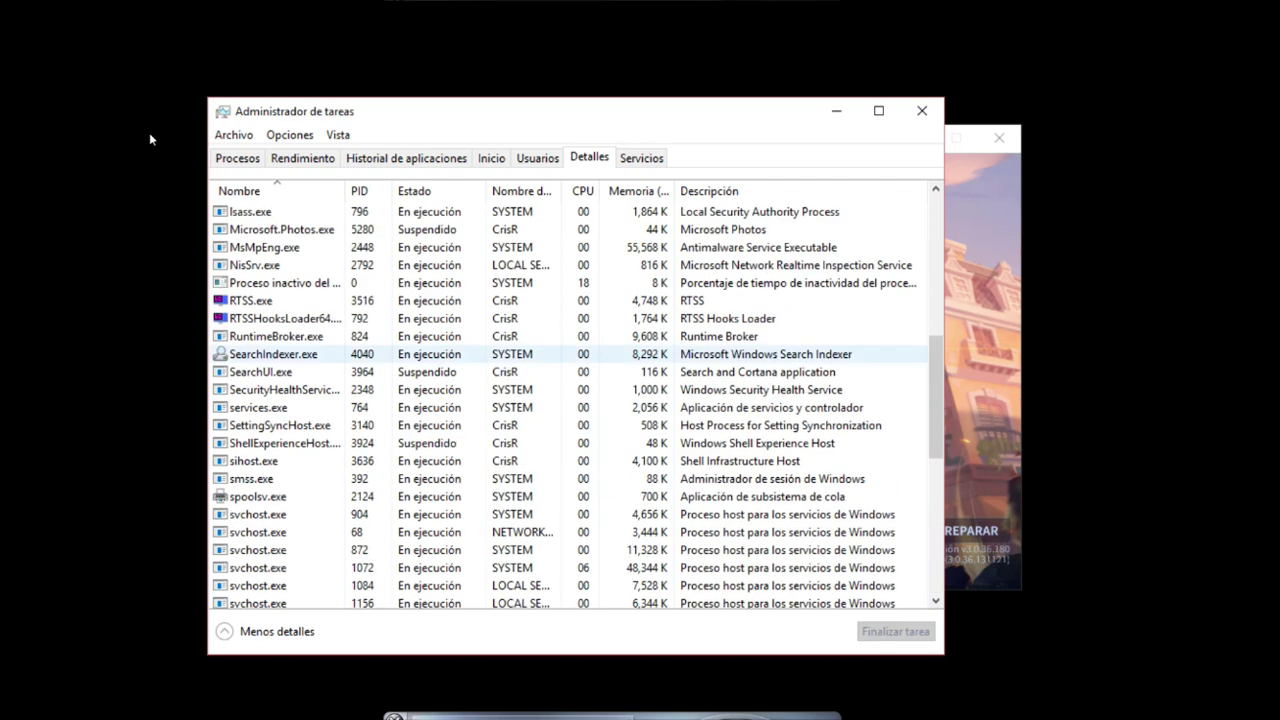
left_click(237, 157)
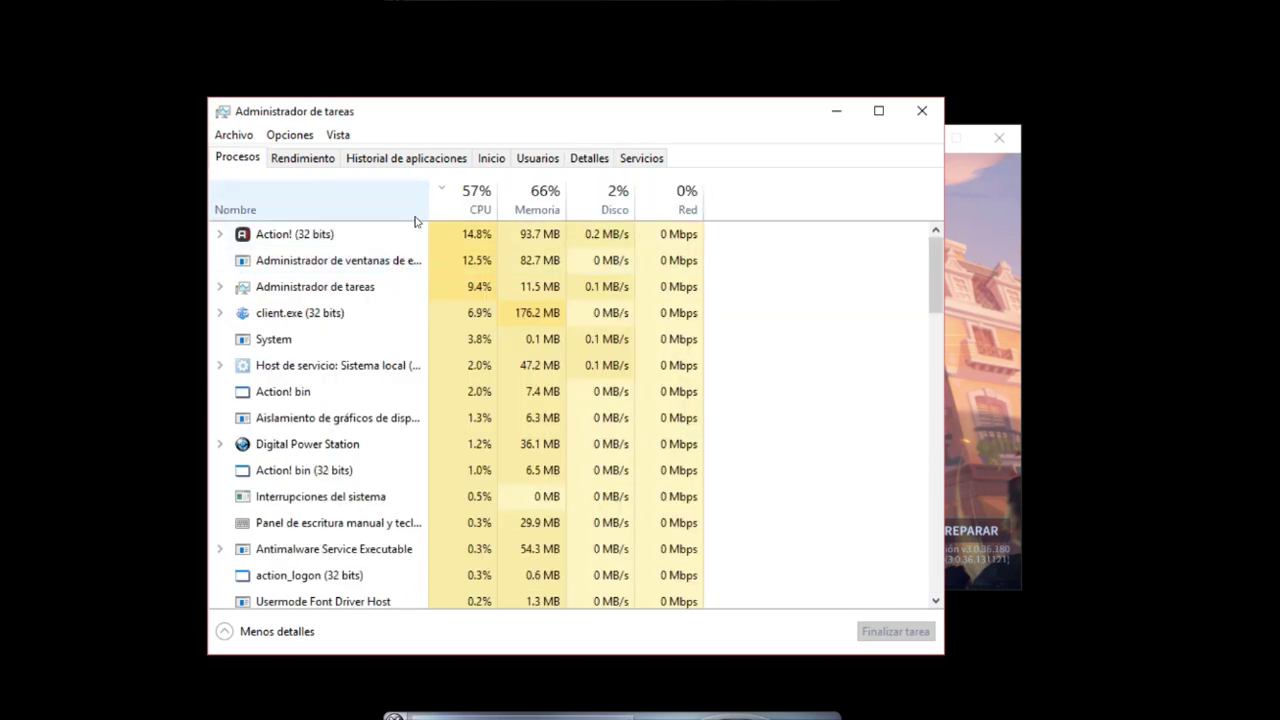
left_click(834, 111)
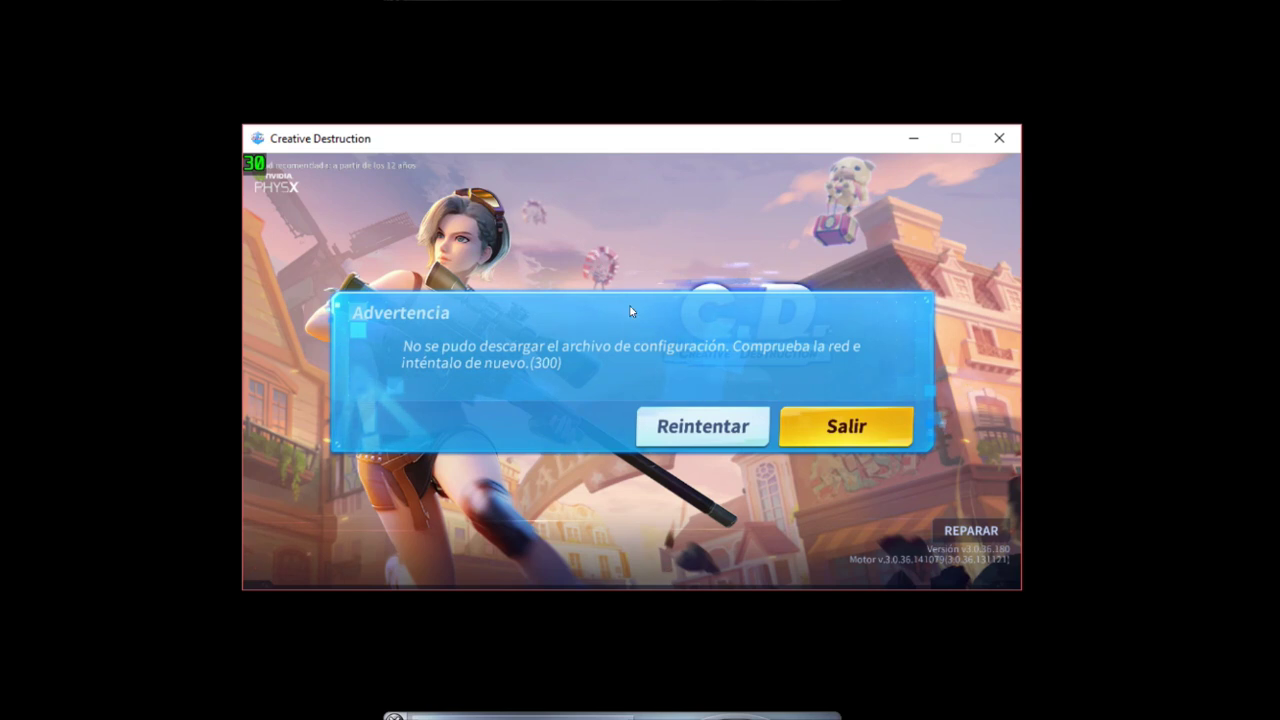
Return to Task Manager, set the priority of client.exe to Tiempo real with confirmation, and minimise Task Manager.
key("alt+Tab")
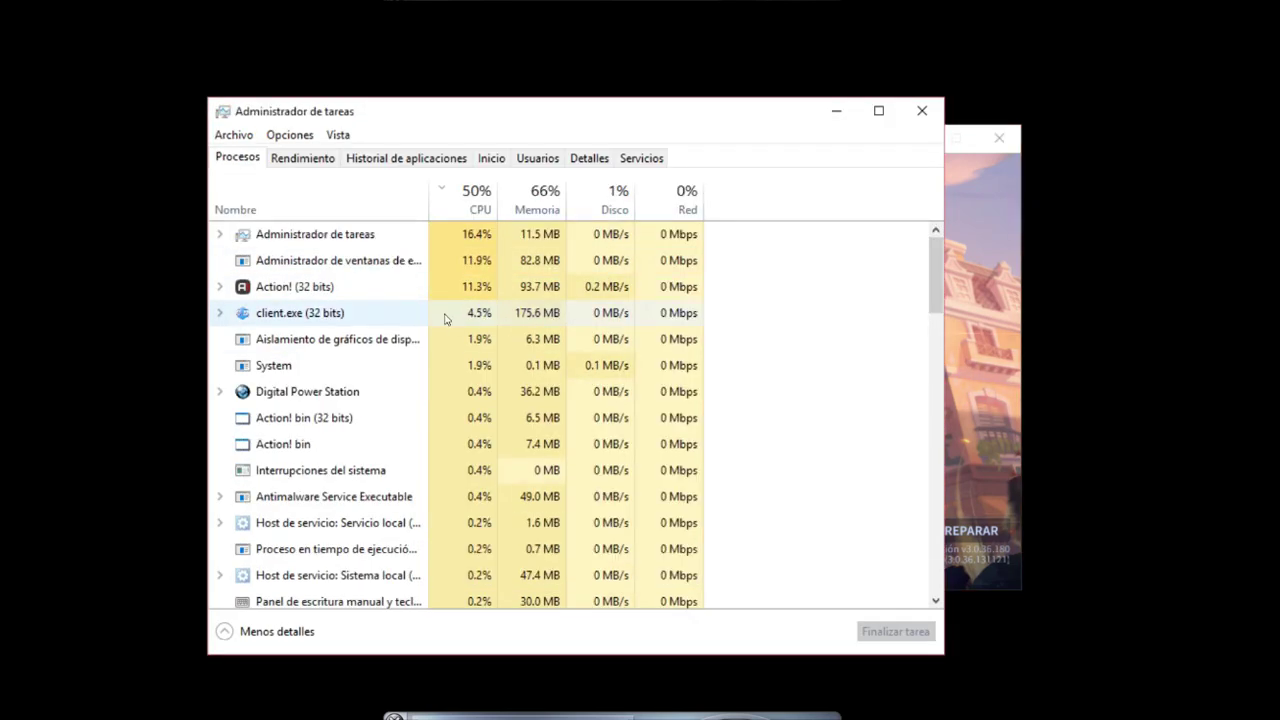
right_click(430, 316)
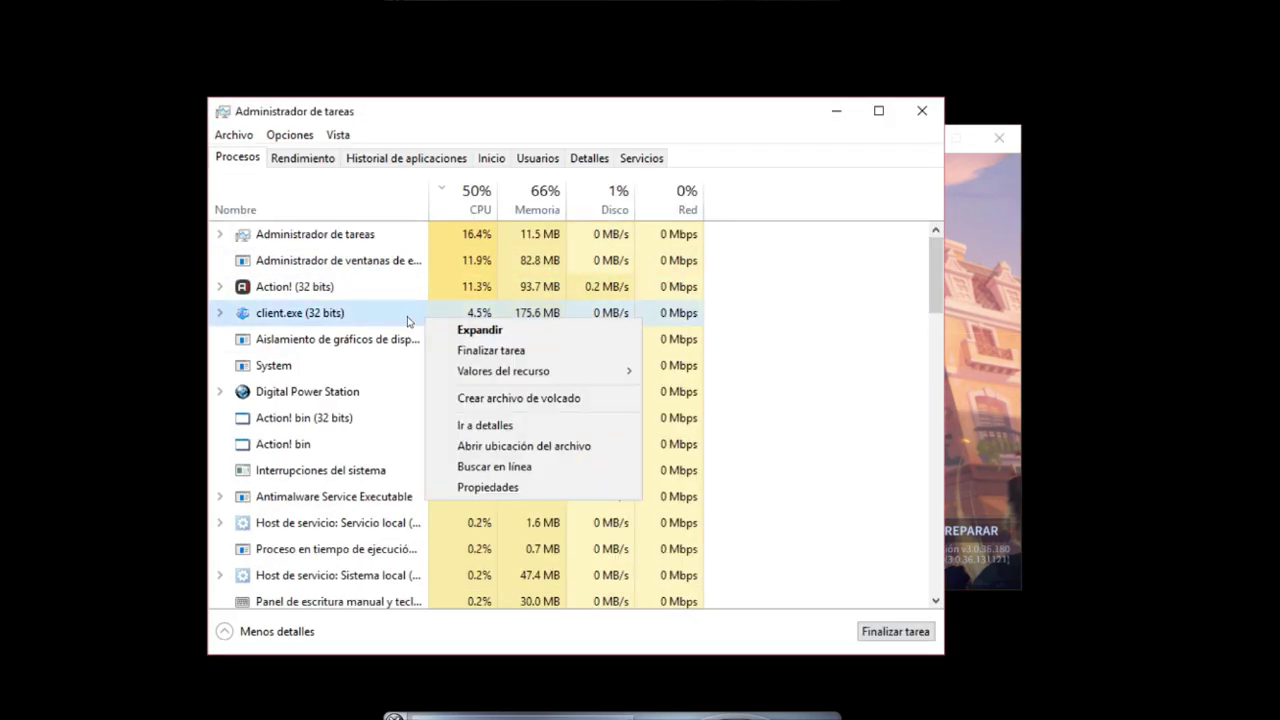
left_click(467, 425)
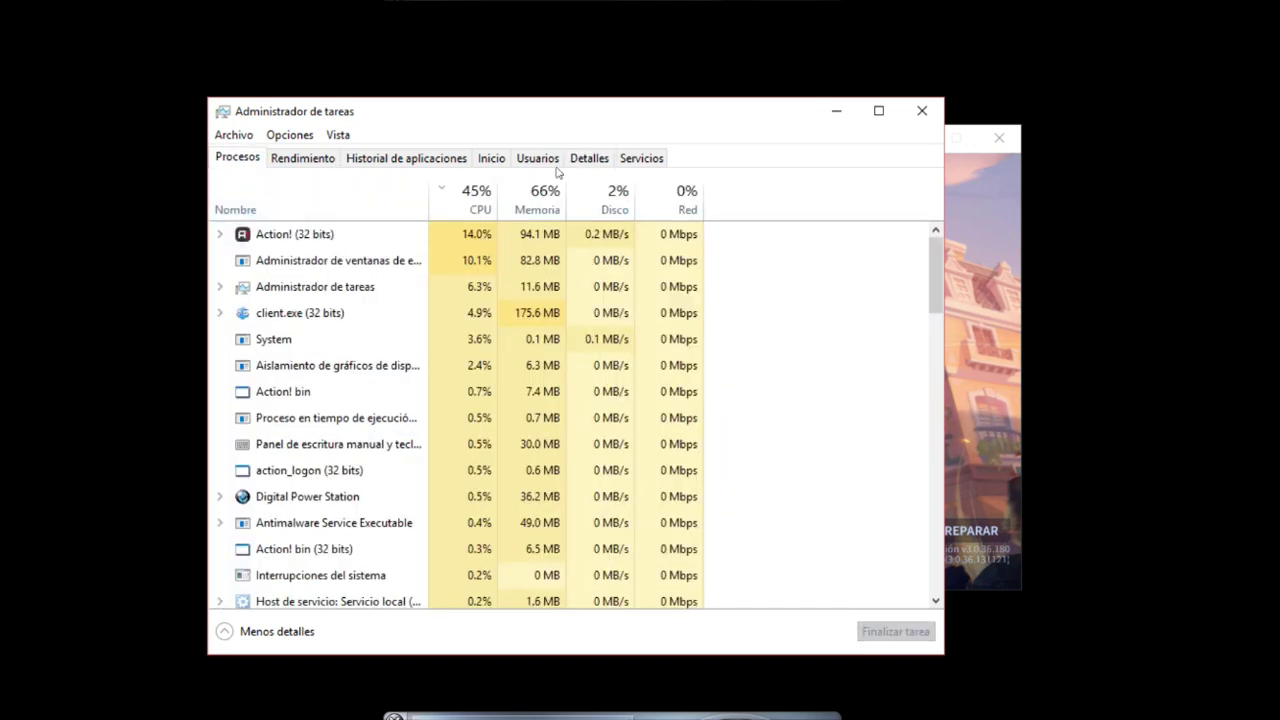
left_click(587, 162)
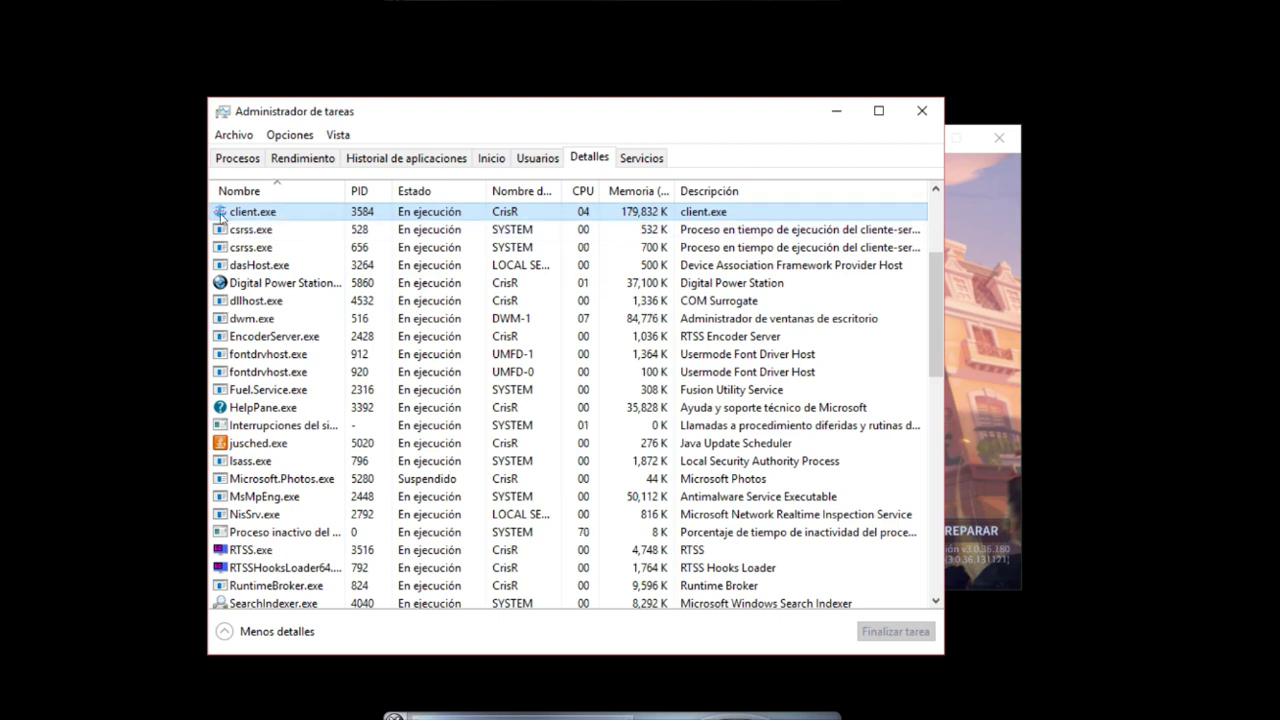
right_click(250, 214)
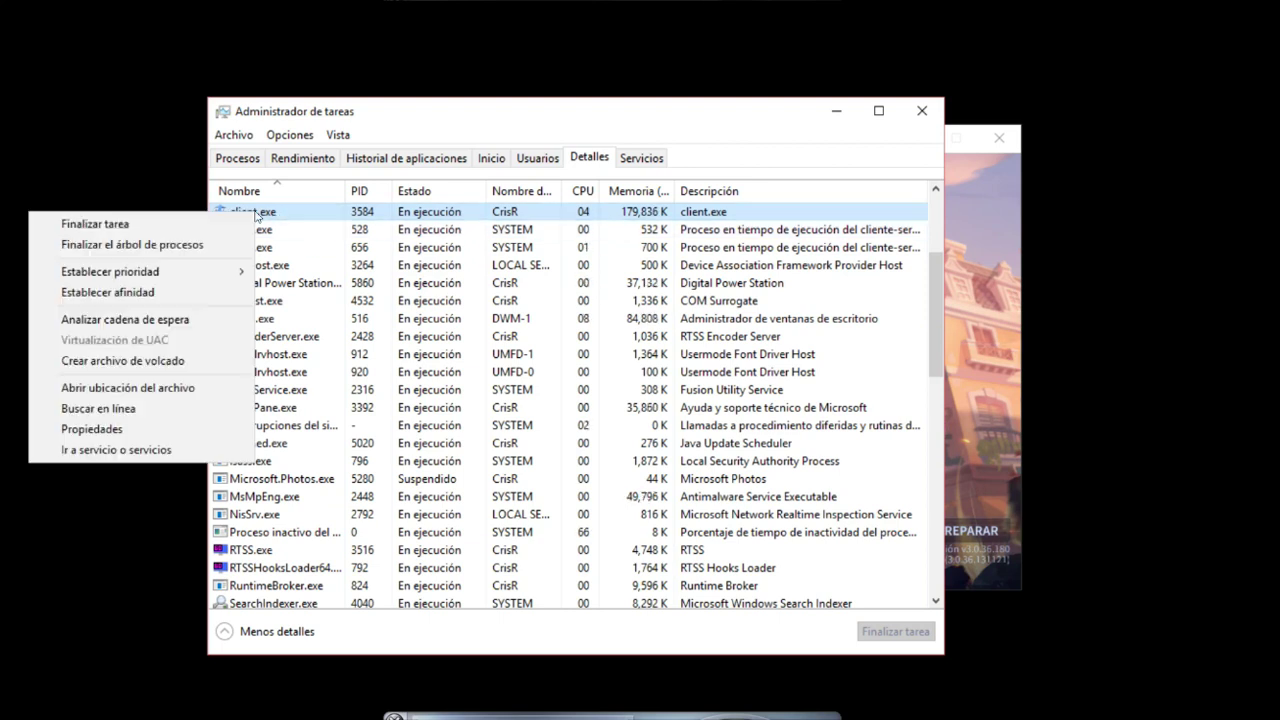
mouse_move(240, 277)
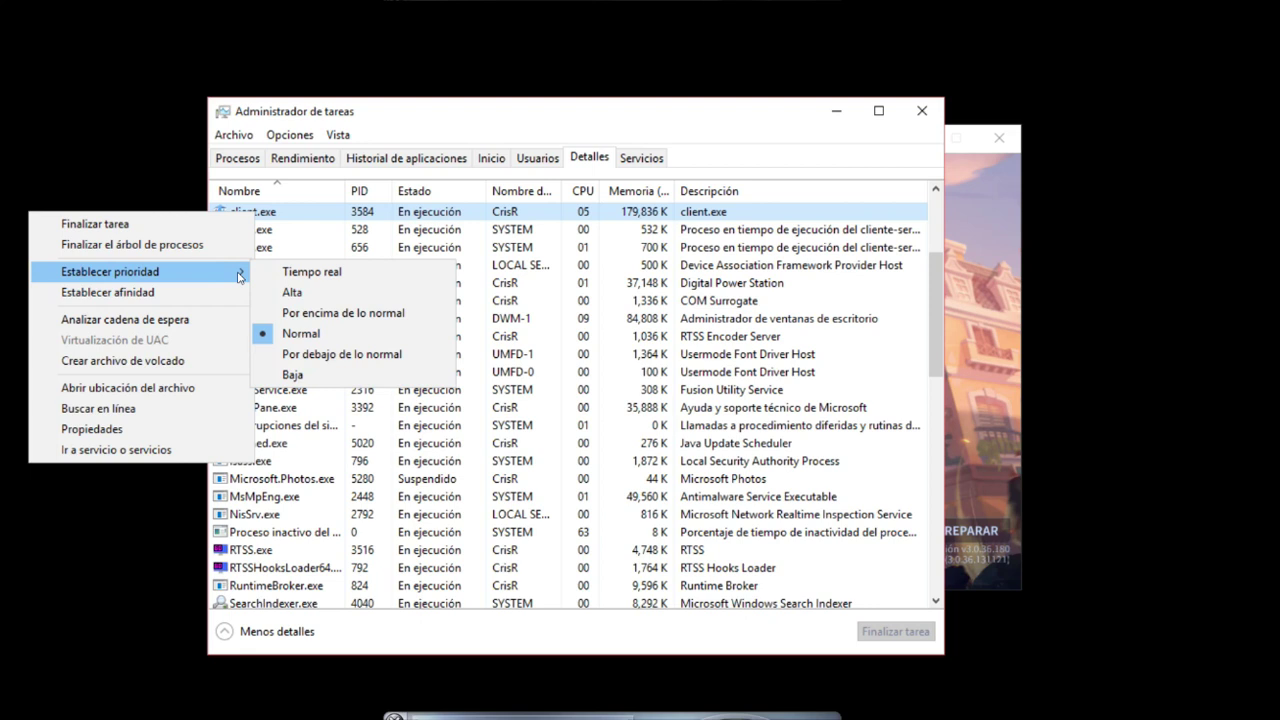
left_click(297, 273)
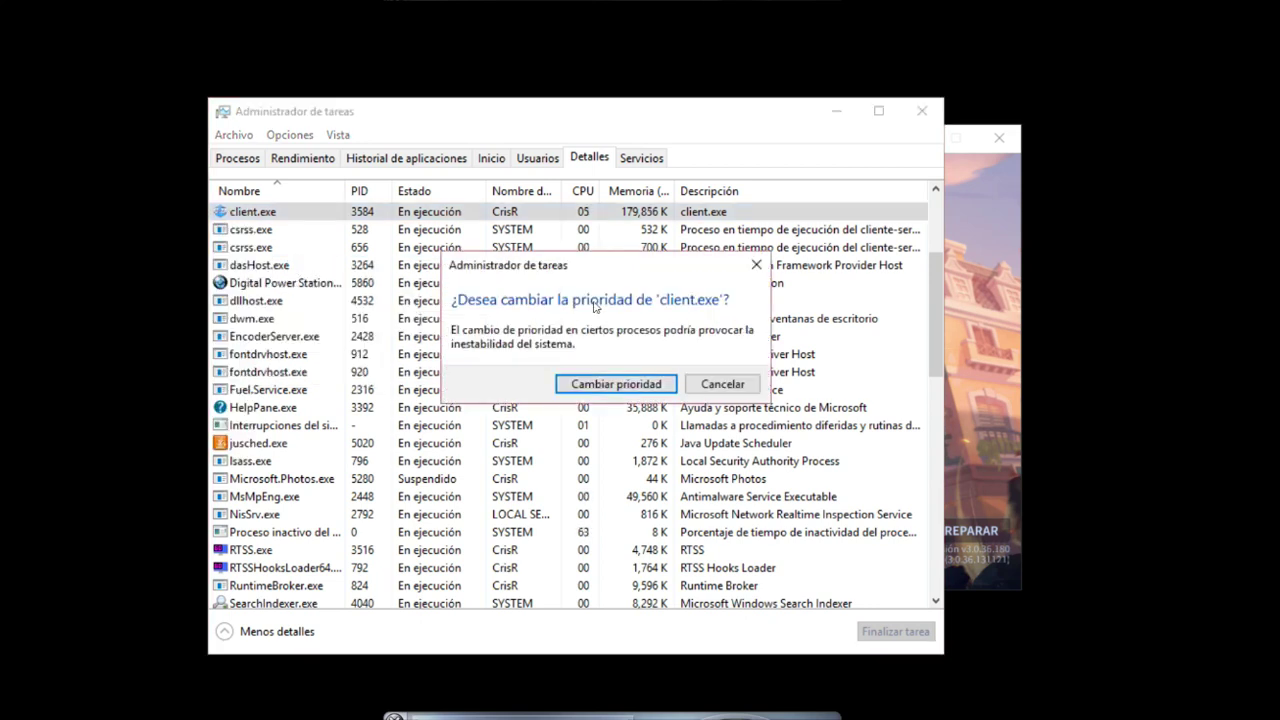
left_click(630, 387)
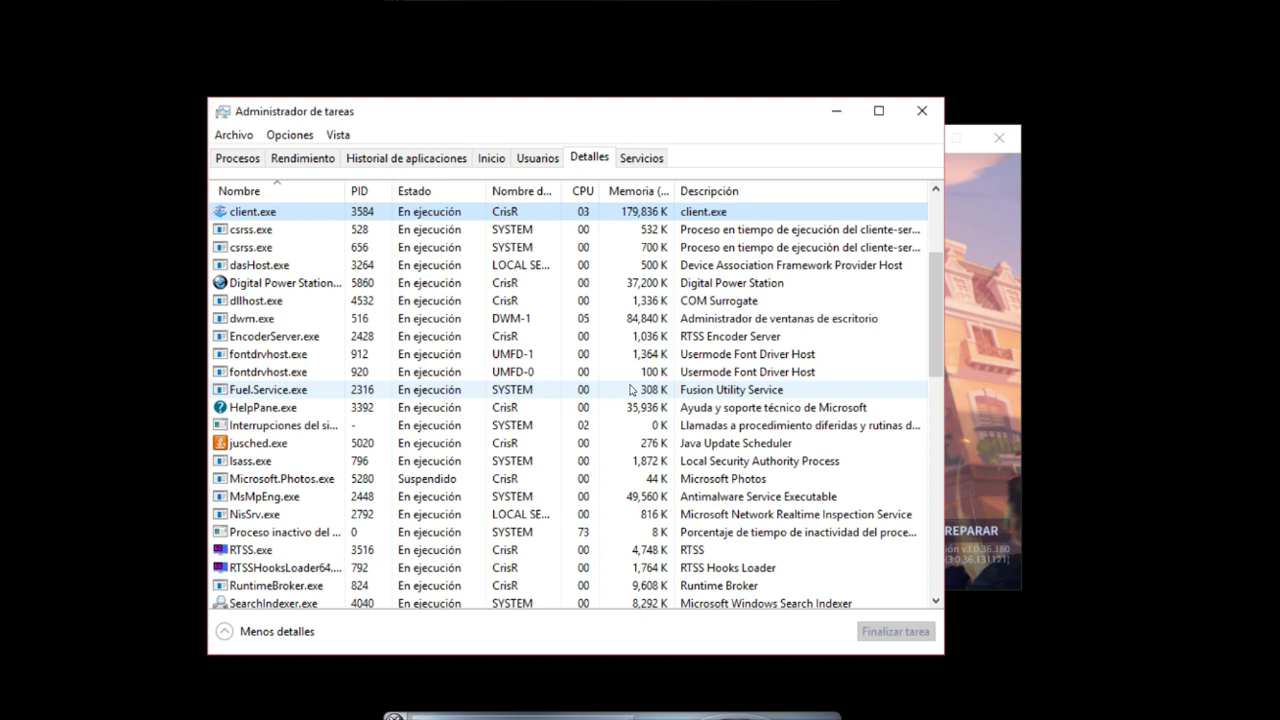
left_click(836, 113)
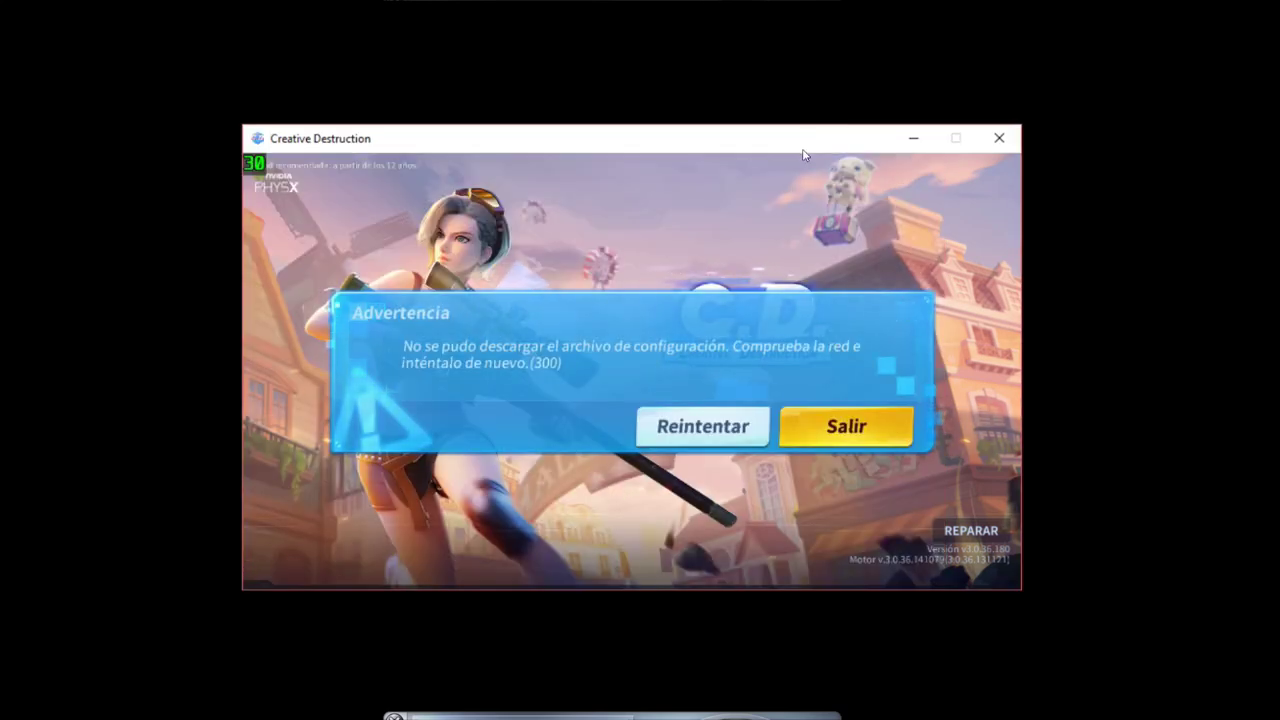